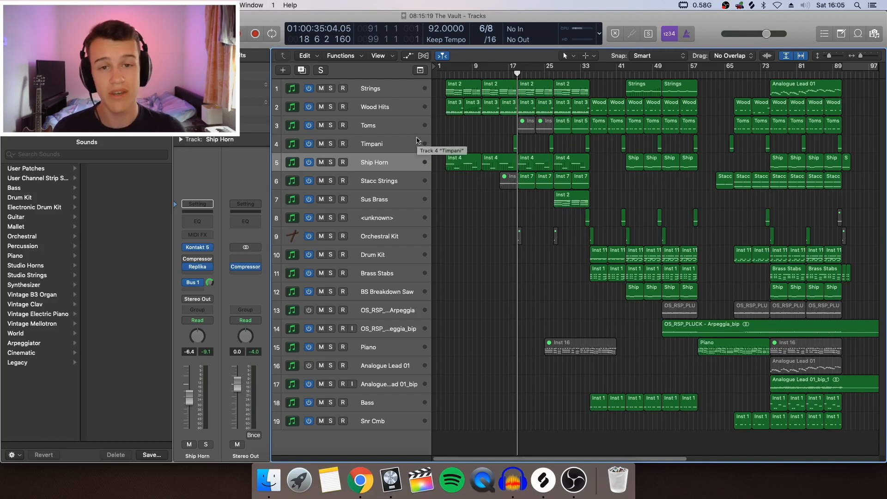
Open the Kontakt 5 instrument on the Strings track, view its loaded string patches, and close it.
left_click(376, 94)
left_click(198, 247)
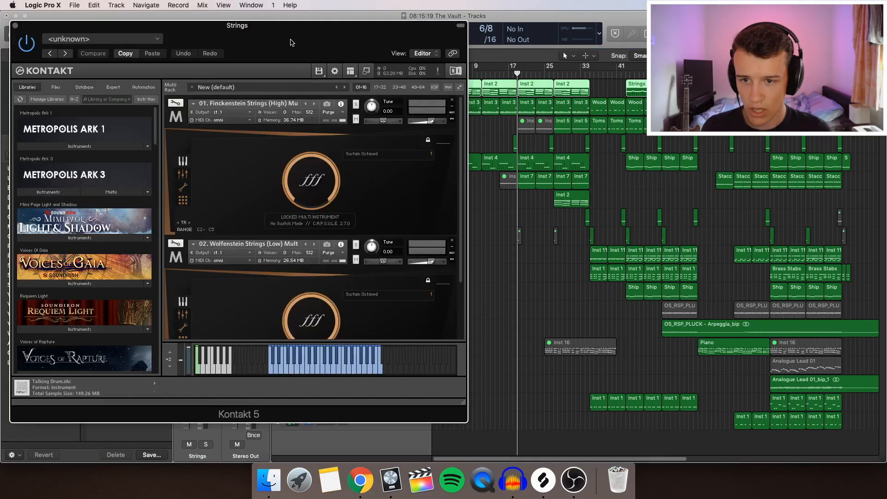
left_click_drag(292, 43, 311, 43)
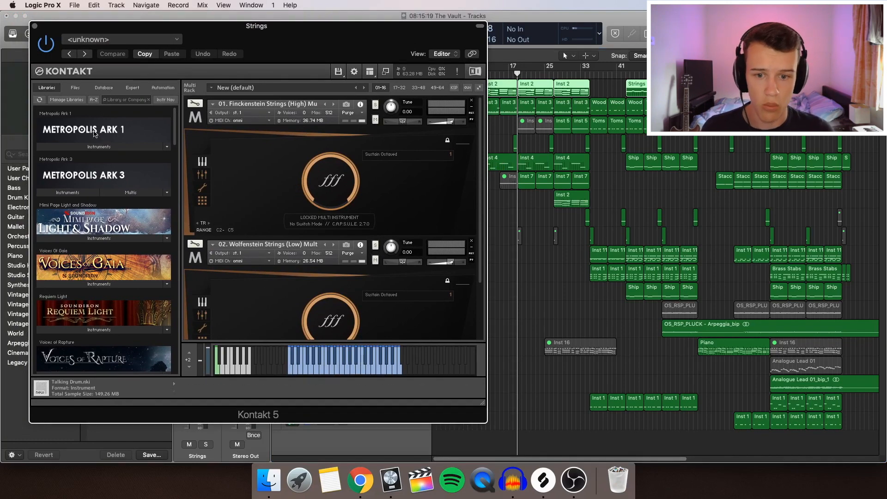
left_click(35, 26)
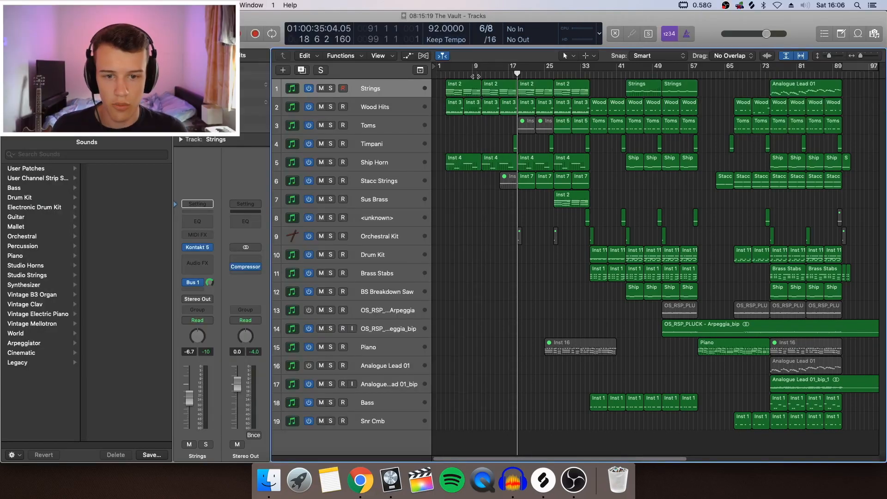
Open the first Strings region in the Piano Roll and show its Modulation automation beneath the notes.
left_click(476, 96)
double_click(476, 95)
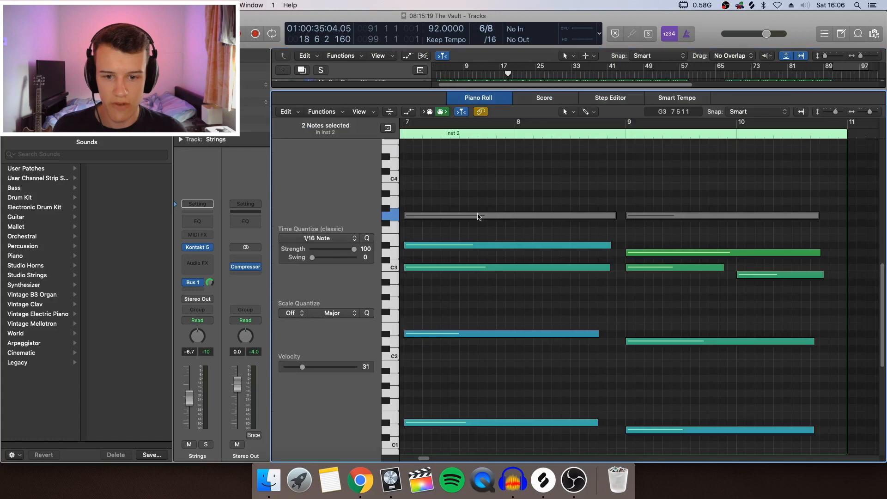
key("e")
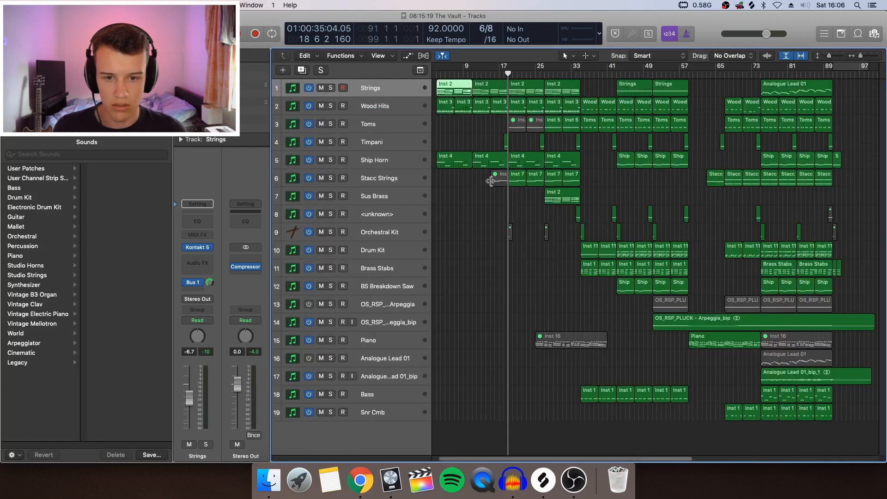
key("e")
key("a")
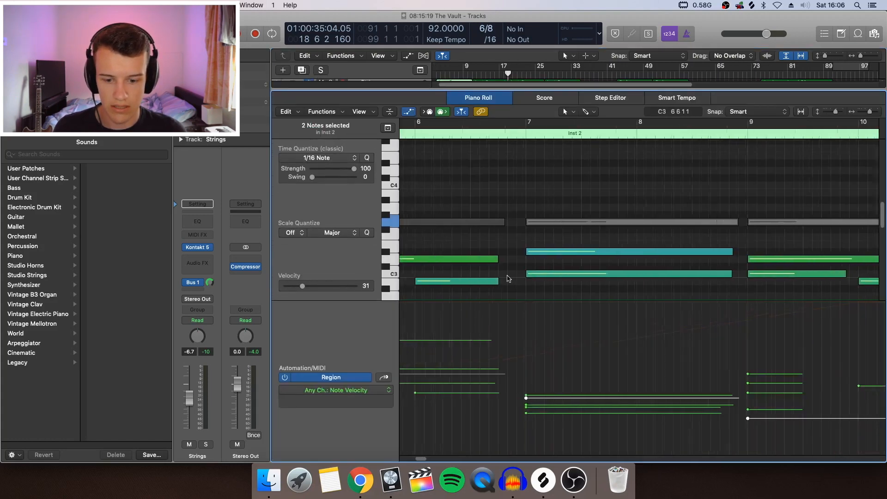
left_click(383, 378)
Examine the modulation curve across the whole first Strings region, then close the Piano Roll.
scroll(529, 379, "left", 10)
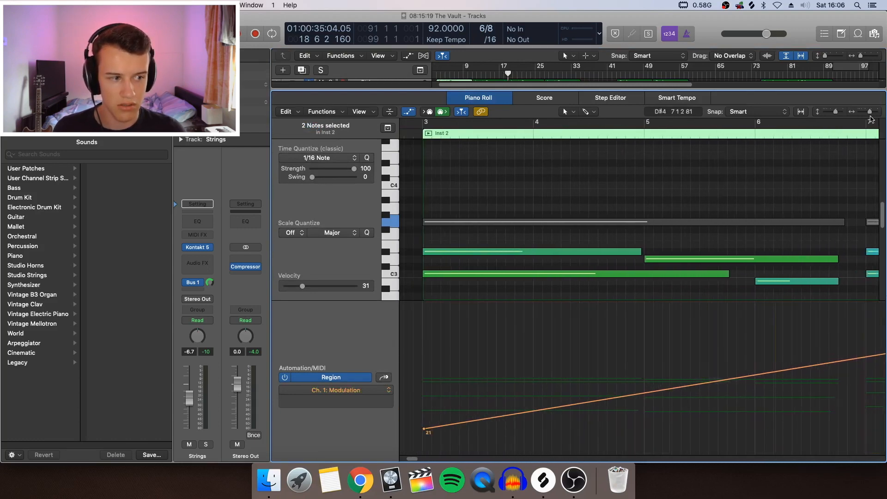
left_click_drag(870, 112, 868, 112)
scroll(756, 263, "right", 3)
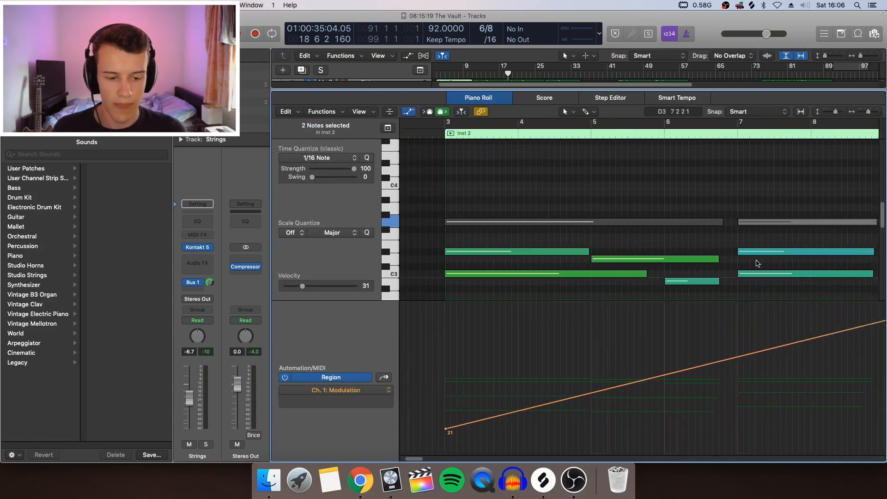
scroll(757, 263, "right", 3)
left_click_drag(870, 113, 868, 114)
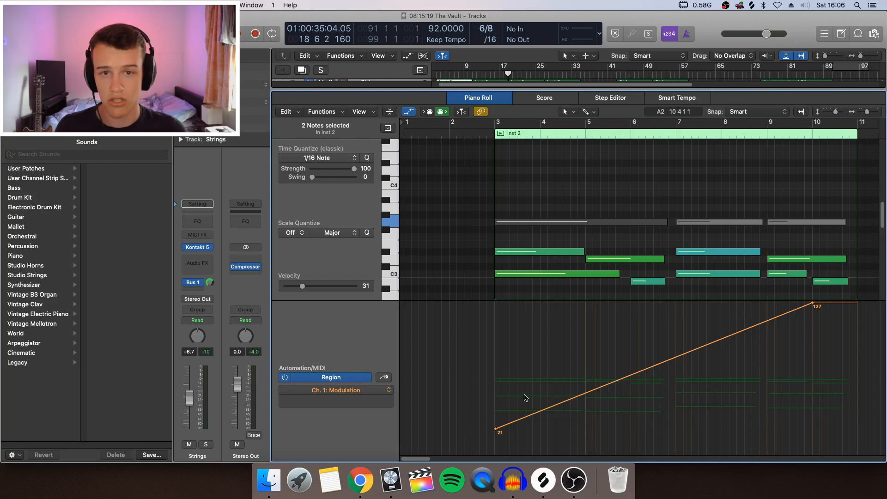
key("e")
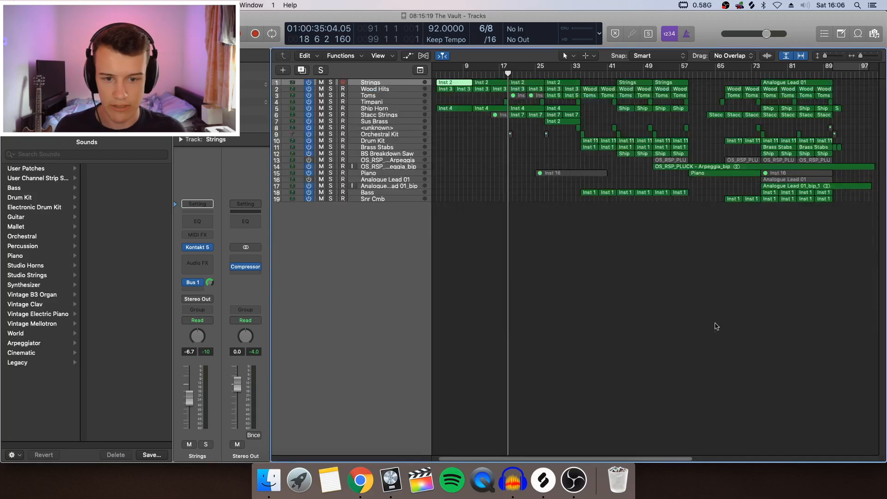
View the notes and modulation of the first Wood Hits region in the Piano Roll, then close the editor.
left_click(457, 122)
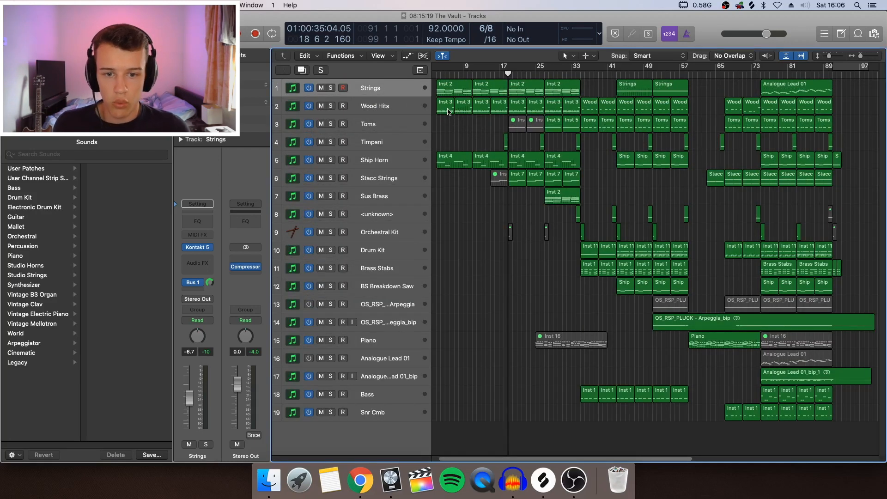
double_click(448, 111)
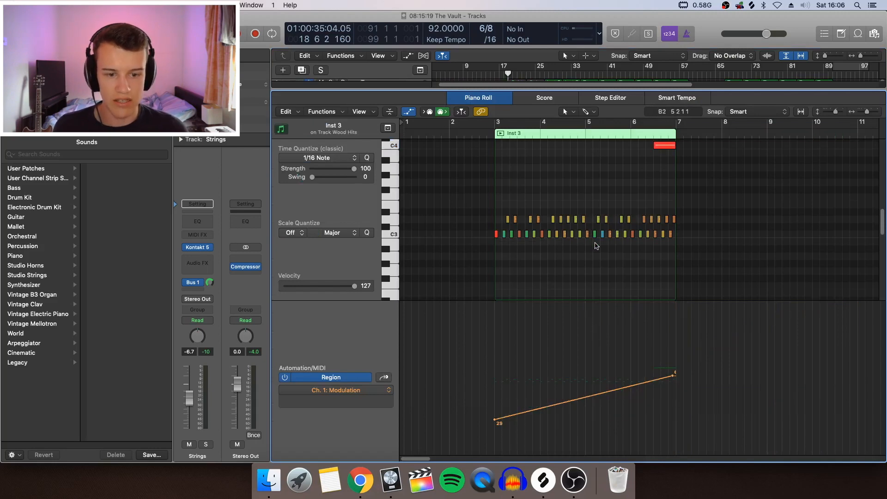
scroll(571, 276, "up", 2)
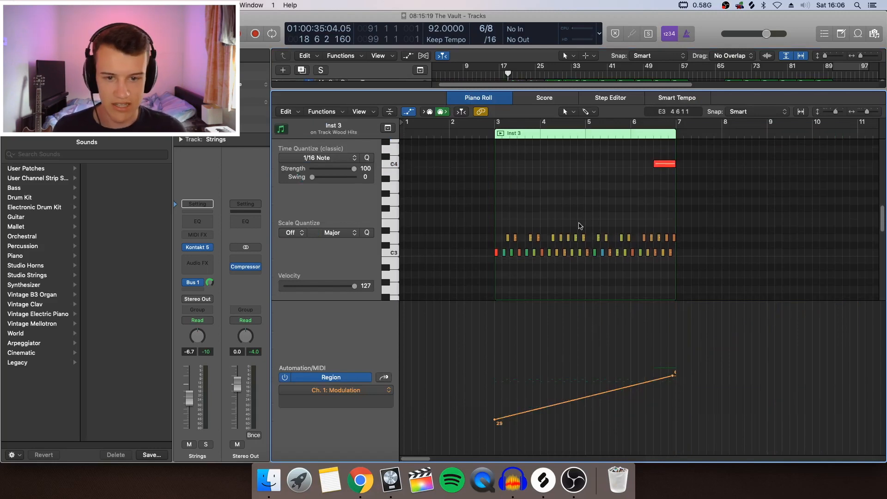
key("e")
View the second Wood Hits region's notes and modulation in the Piano Roll, select its C4 note, and close the editor.
double_click(463, 108)
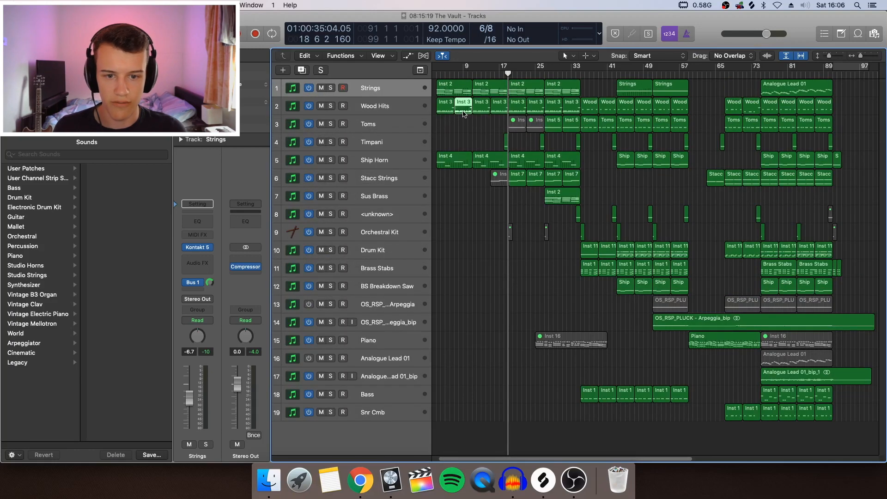
left_click(739, 275)
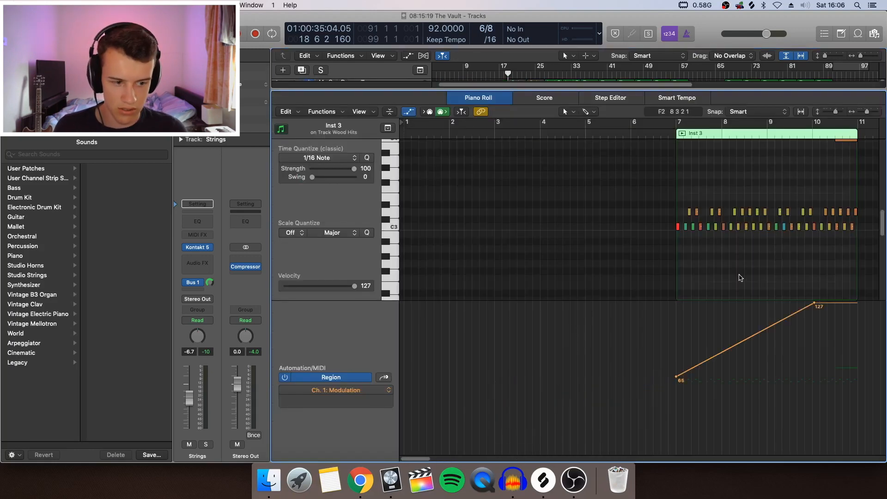
scroll(755, 252, "up", 3)
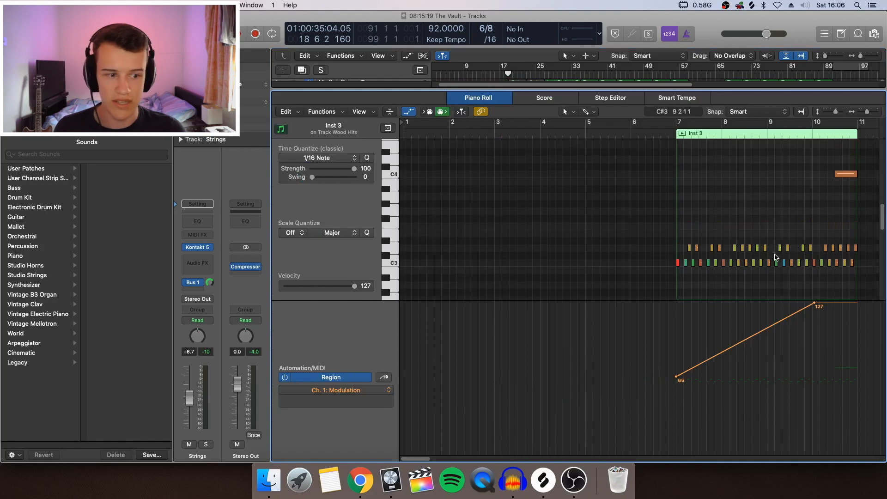
scroll(632, 268, "right", 3)
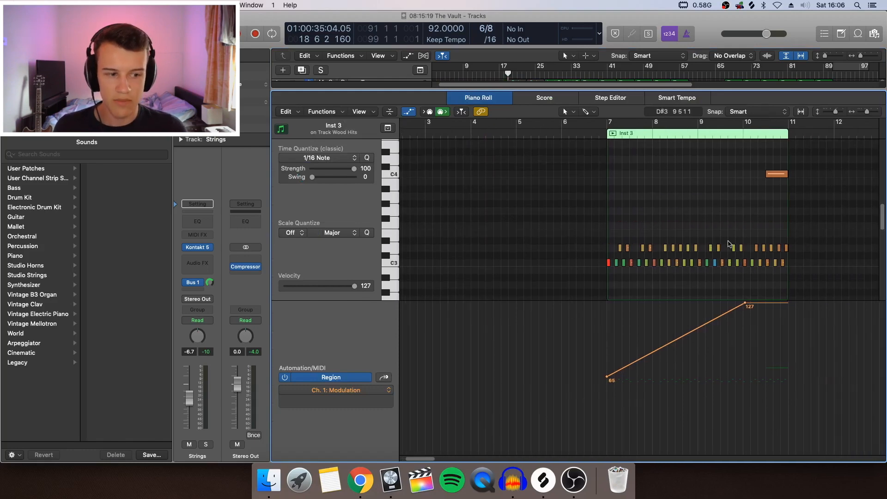
left_click(393, 174)
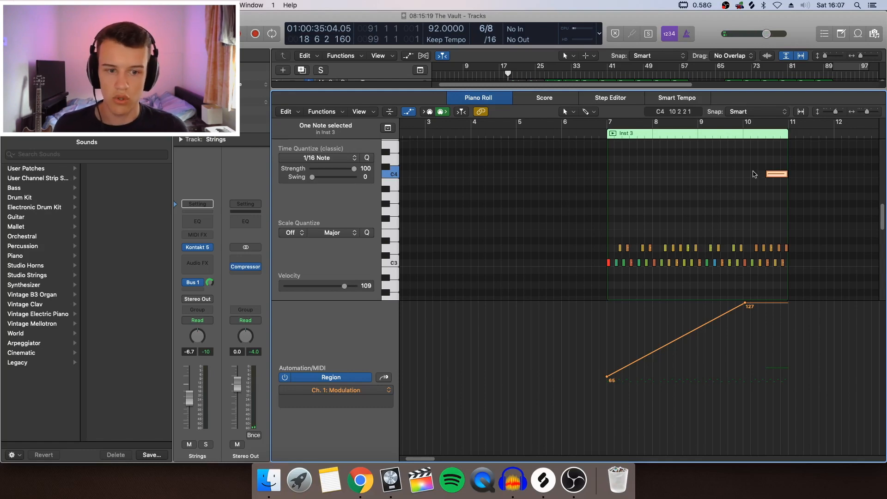
key("p")
Open the Wood Hits track's Kontakt instrument, audition its lower group of playable keys, and close it.
left_click(359, 108)
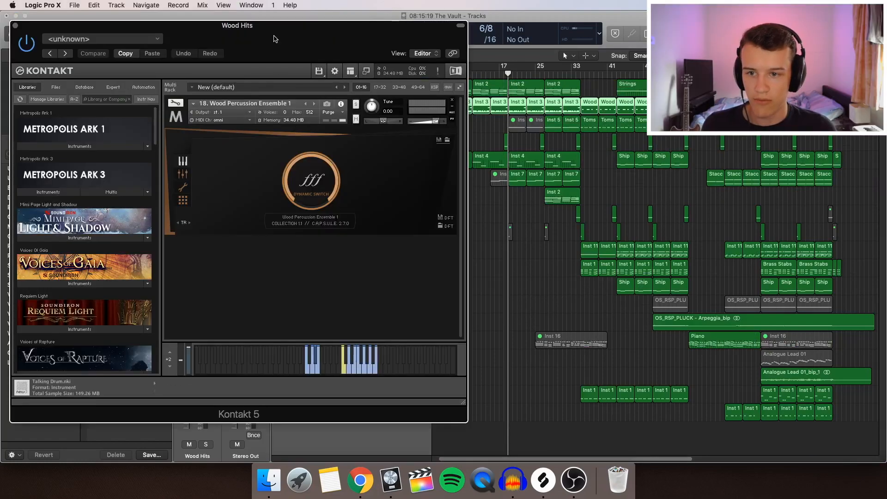
left_click_drag(275, 38, 348, 85)
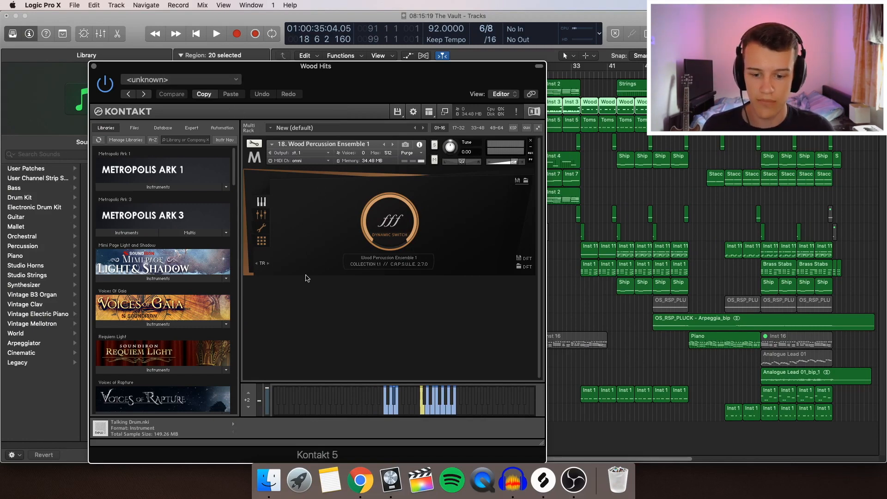
left_click(385, 408)
left_click(392, 409)
left_click(397, 409)
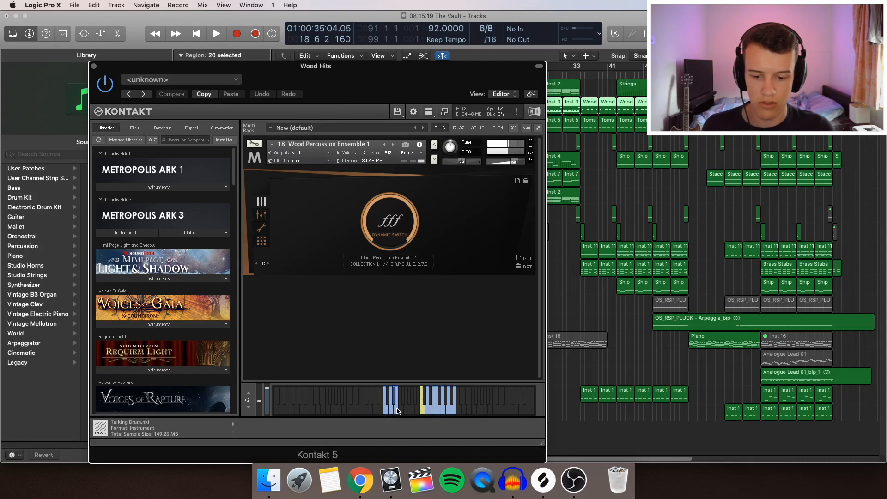
left_click(390, 409)
left_click(387, 410)
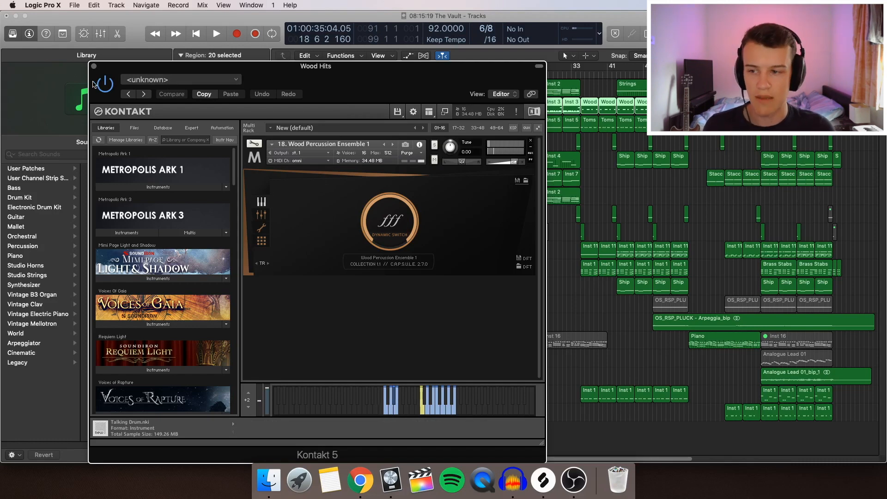
left_click(95, 67)
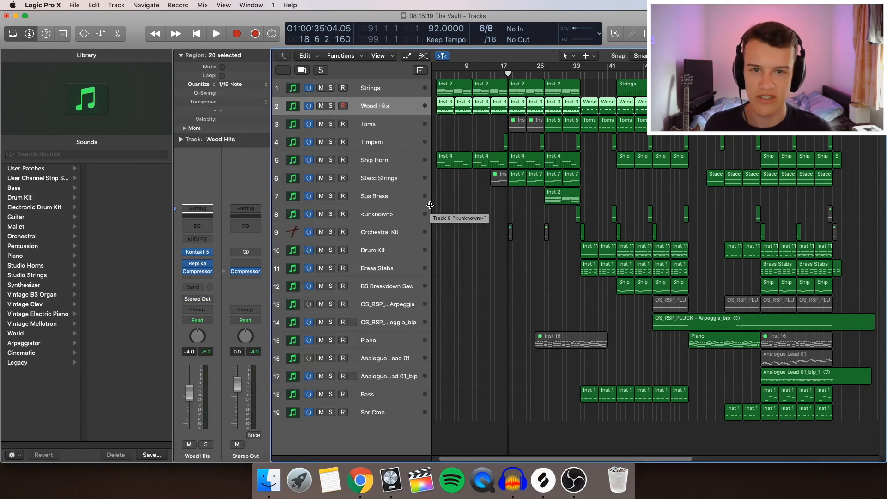
View the first Ship Horn region's notes and modulation curve in the Piano Roll, then close the editor.
left_click(400, 163)
left_click(467, 185)
double_click(459, 165)
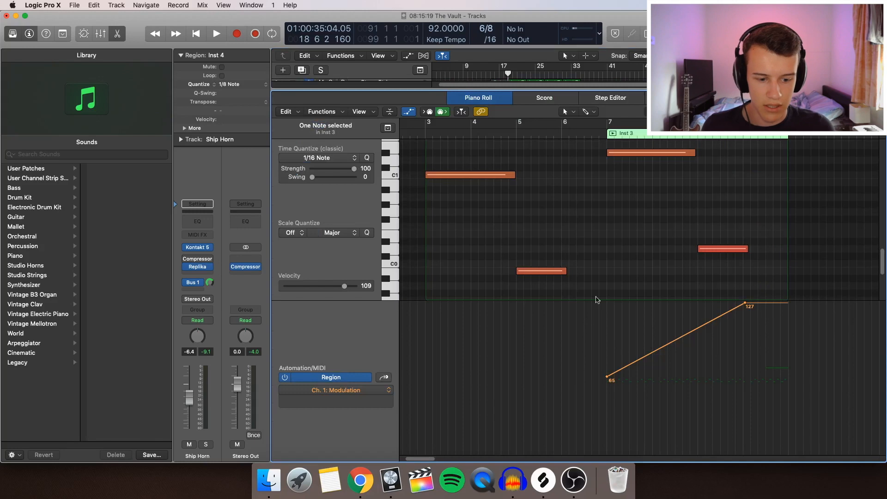
left_click(607, 234)
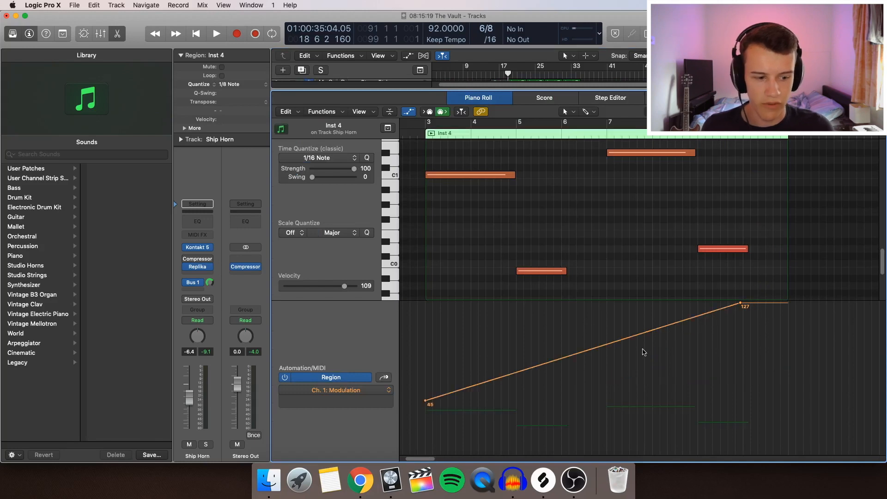
key("e")
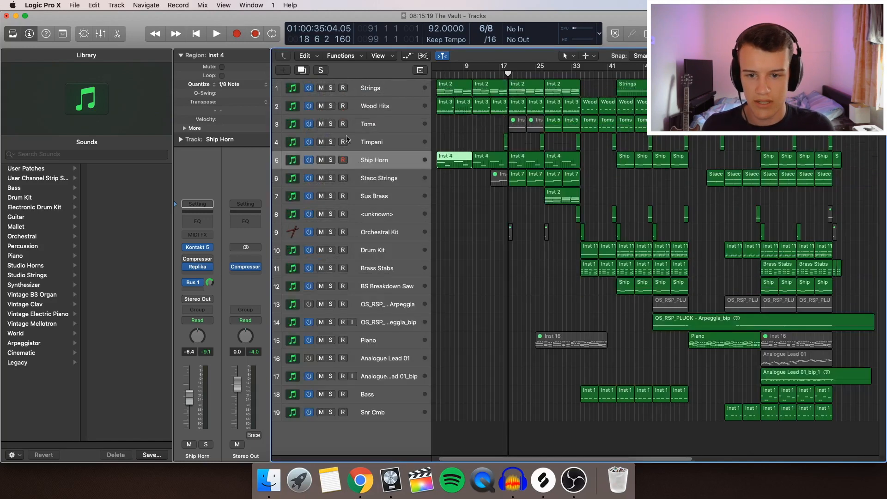
Open the Ship Horn track's Kontakt instrument to view its loaded brass patch, and close it.
left_click(200, 249)
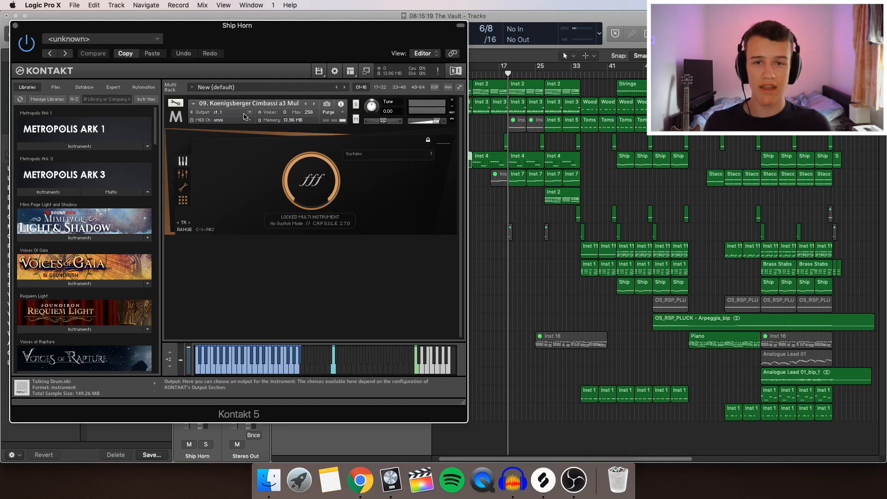
key("y")
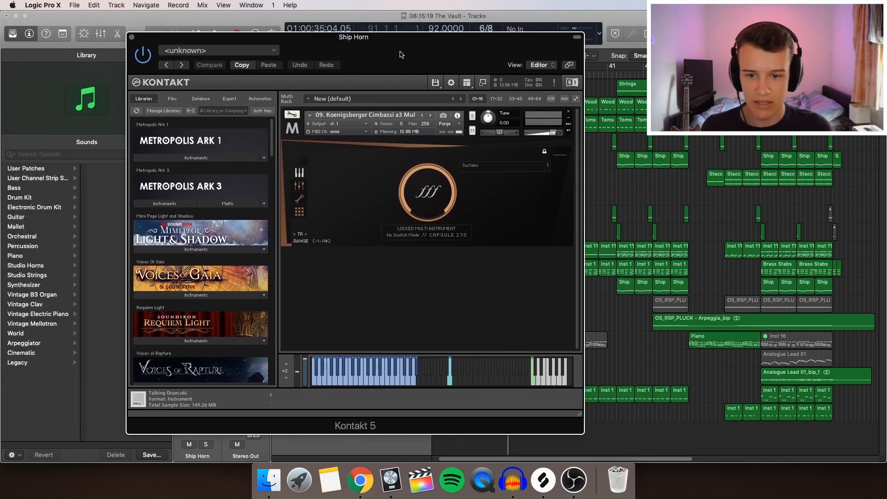
left_click(131, 37)
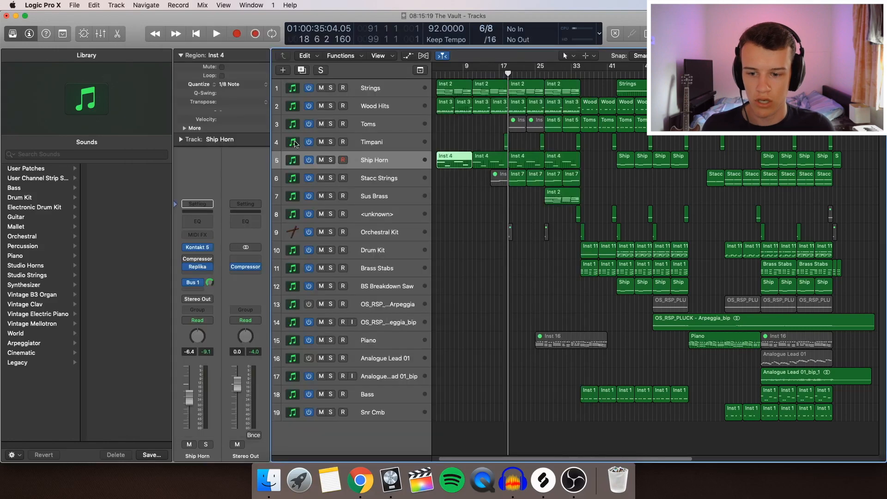
Compare the effects and sends on the Strings, Ship Horn and Wood Hits channel strips.
left_click(474, 249)
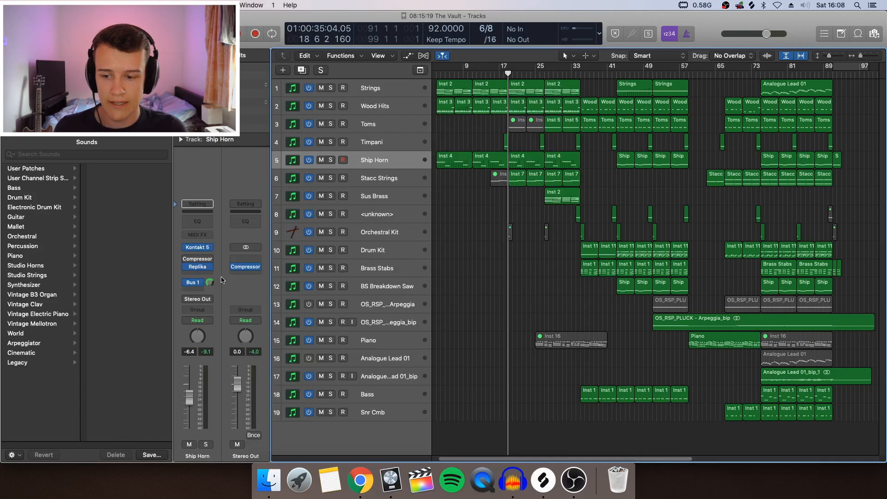
left_click(388, 96)
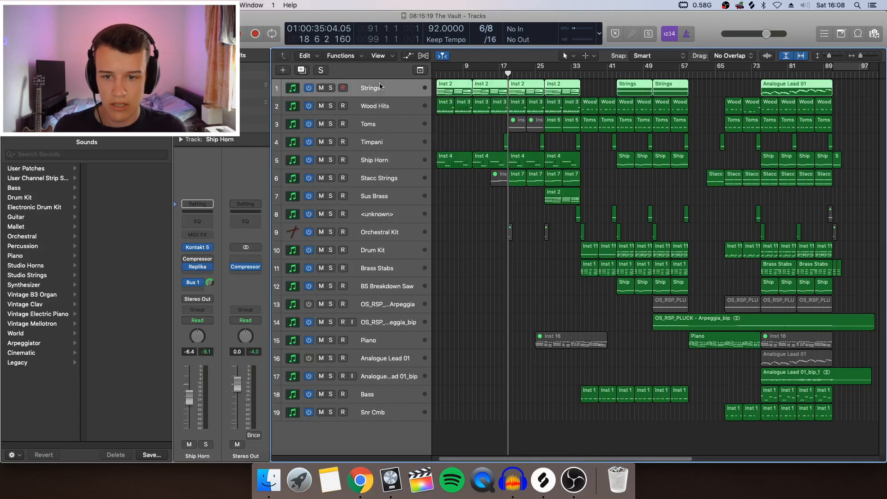
left_click(382, 158)
left_click(388, 109)
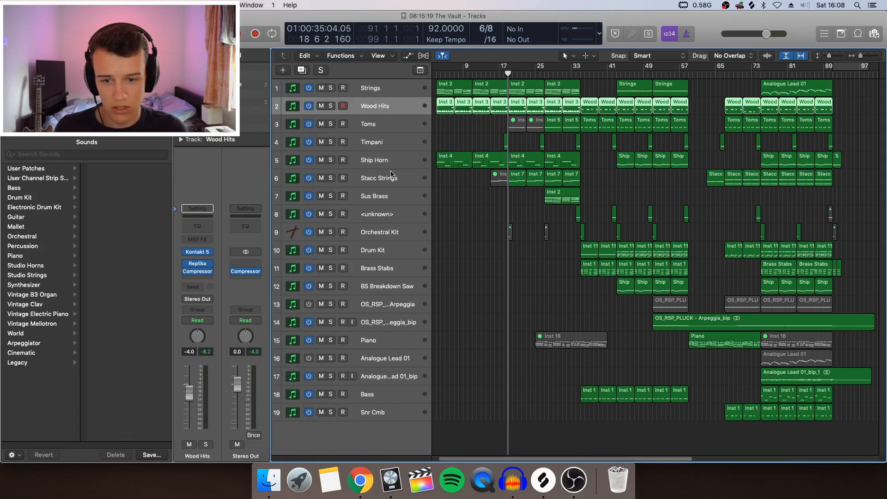
left_click(392, 162)
Show the Strings track's Bus 1 aux channel and open its Direction Mixer plug-in.
left_click(391, 90)
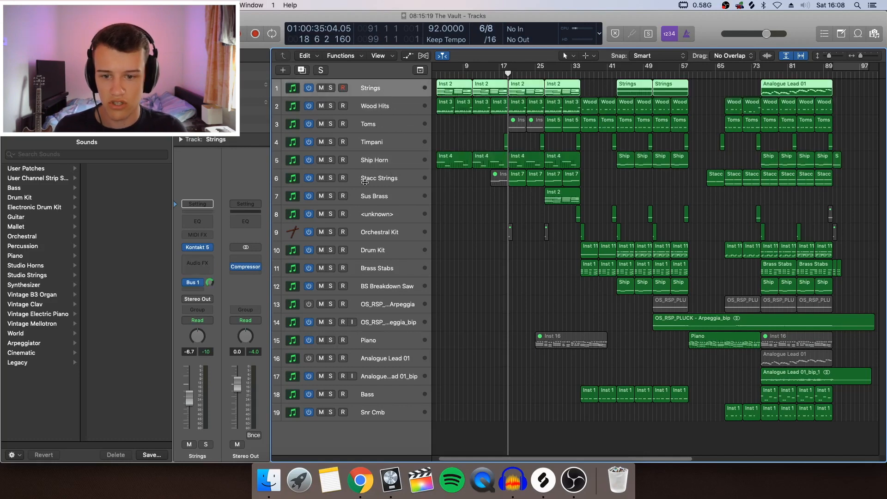
left_click(197, 282)
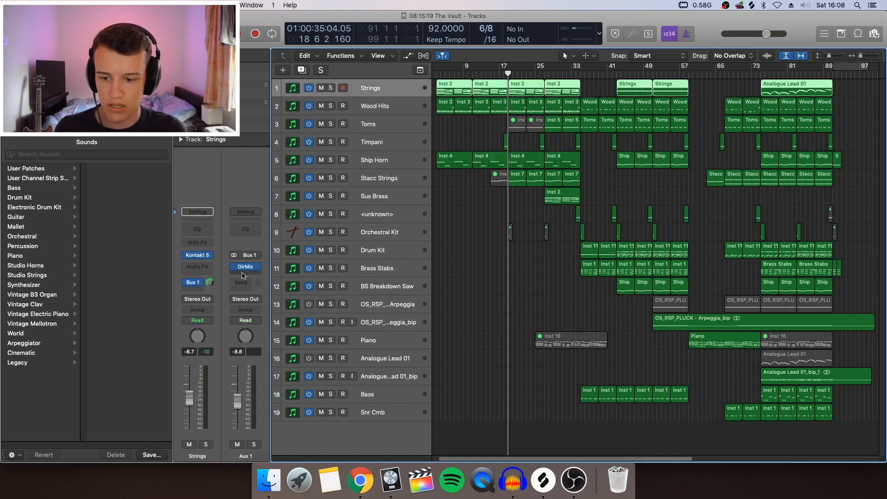
left_click(245, 266)
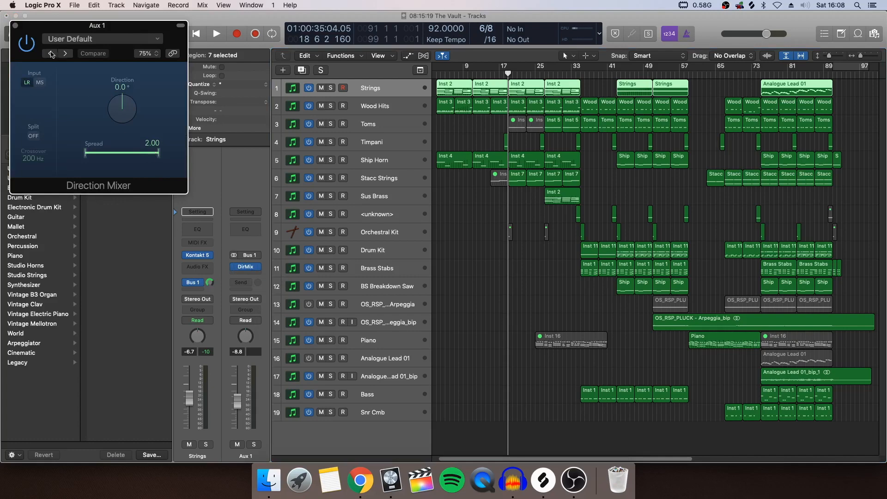
Close the Direction Mixer plug-in and play the arrangement from bar 18 to bar 35.
left_click(15, 26)
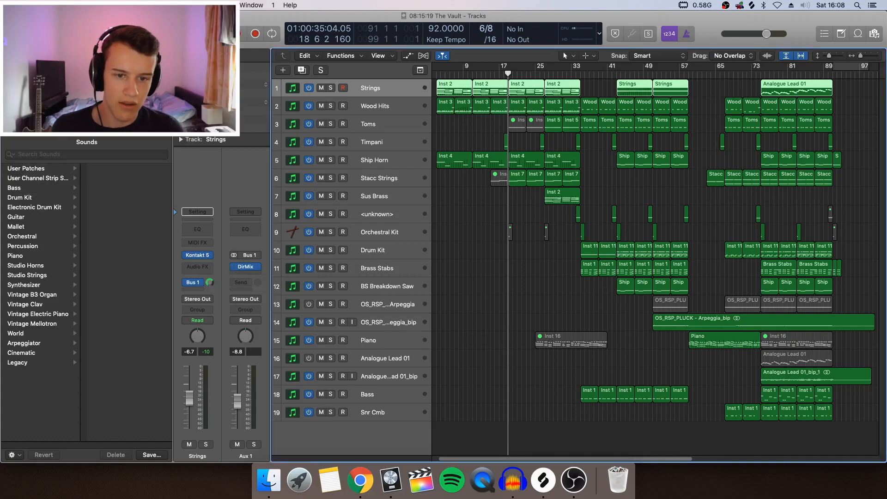
left_click(504, 73)
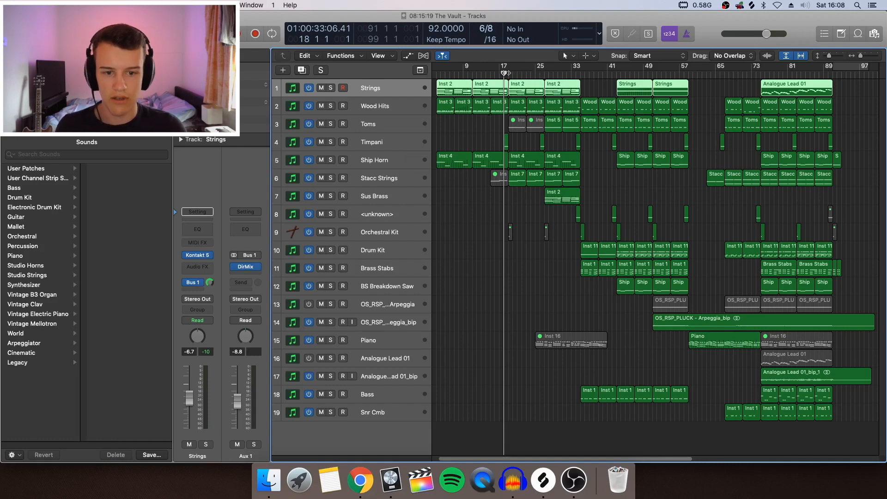
key("space")
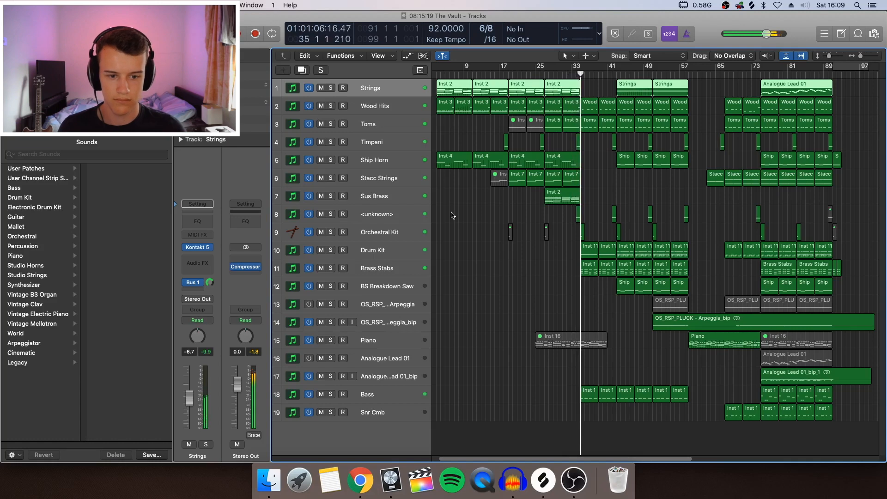
left_click(483, 219)
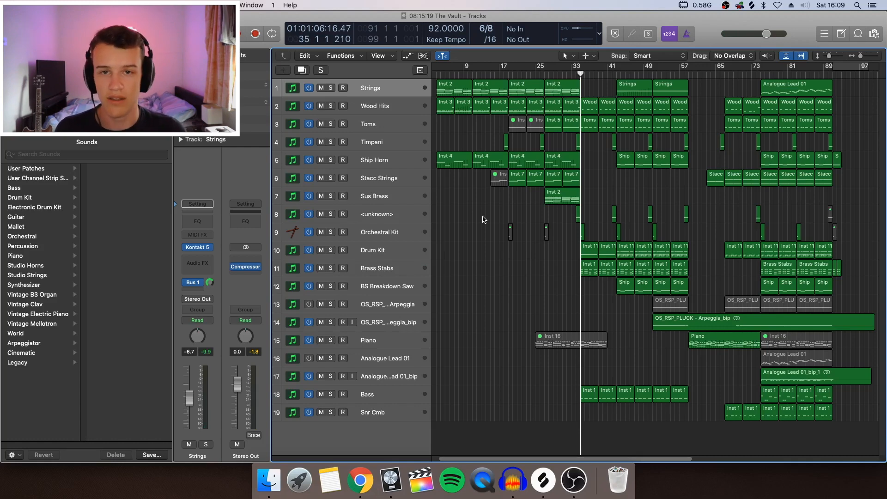
View the second Strings region's notes and modulation automation in the Piano Roll, then close the editor and deselect the region.
left_click(533, 93)
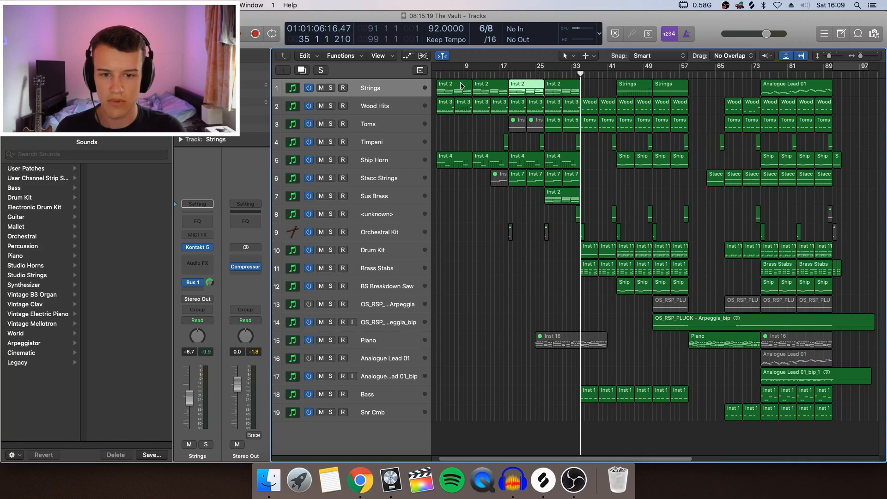
left_click(493, 91)
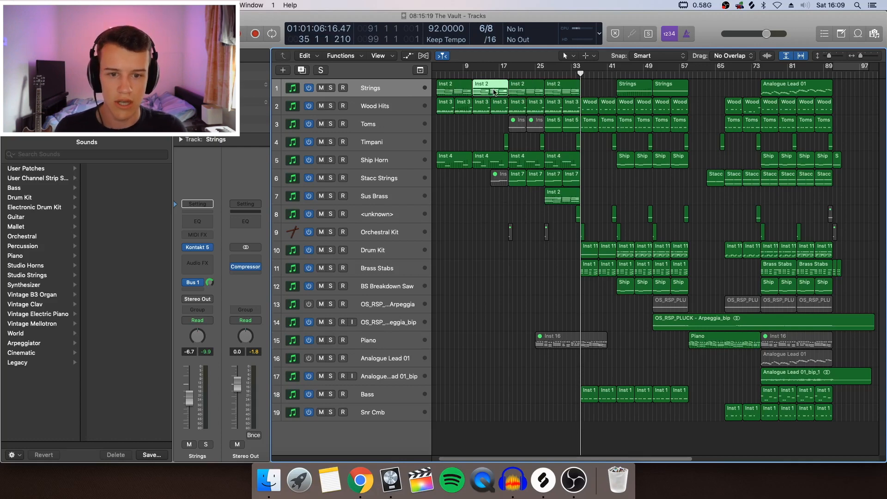
double_click(493, 91)
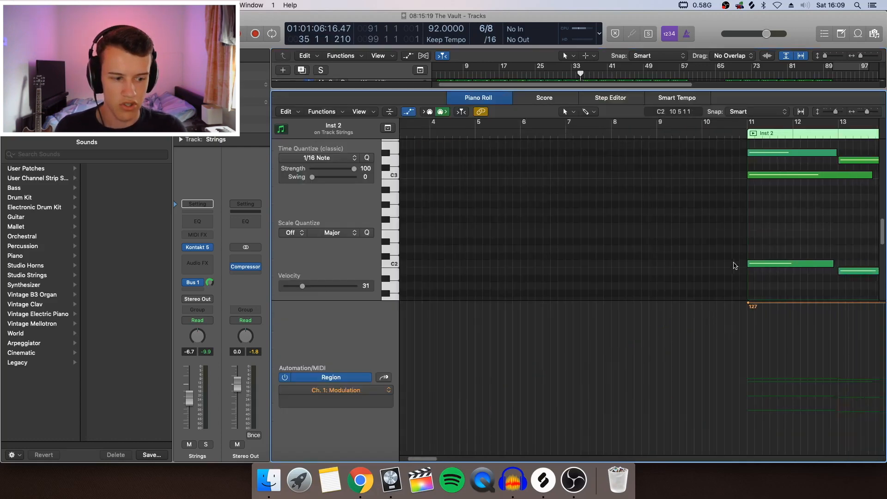
scroll(735, 266, "right", 10)
key("p")
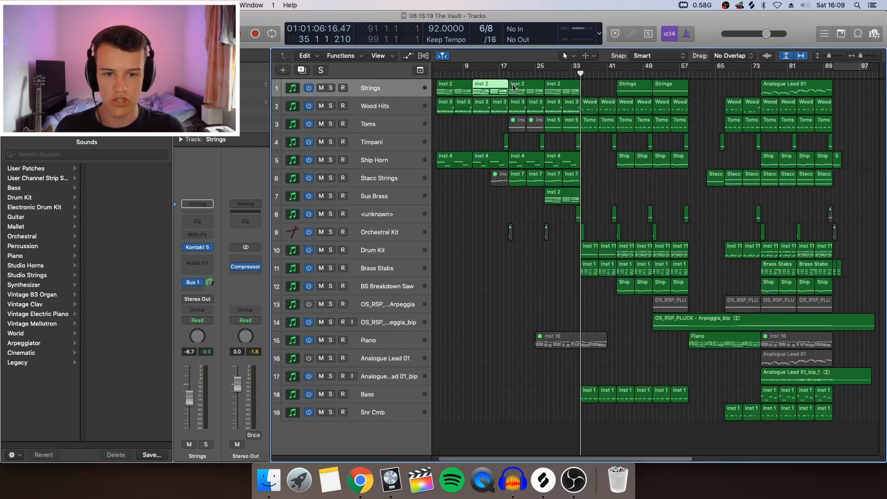
left_click(492, 129)
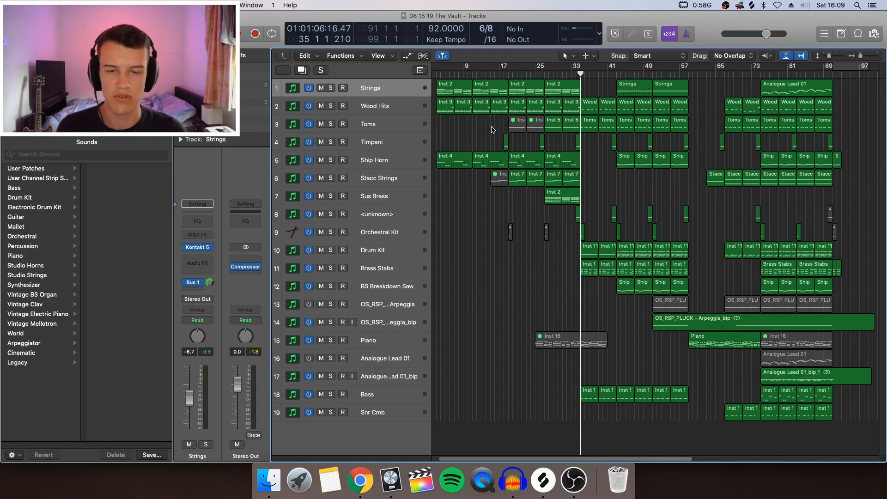
Compare the effects and sends on the Wood Hits and Stacc Strings channel strips.
left_click(416, 119)
left_click(410, 111)
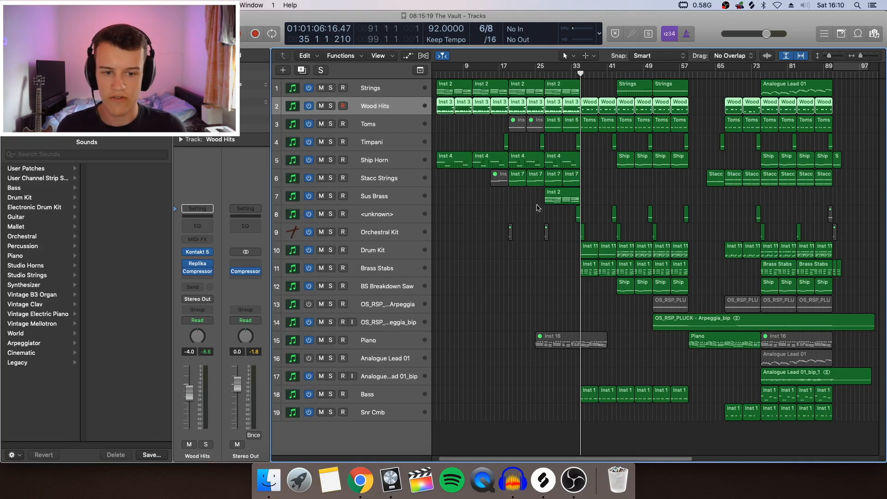
left_click(410, 183)
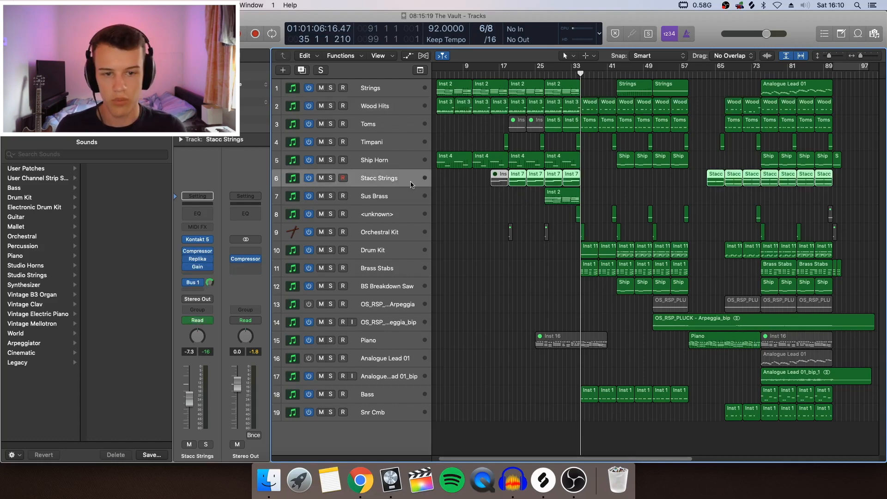
left_click(531, 207)
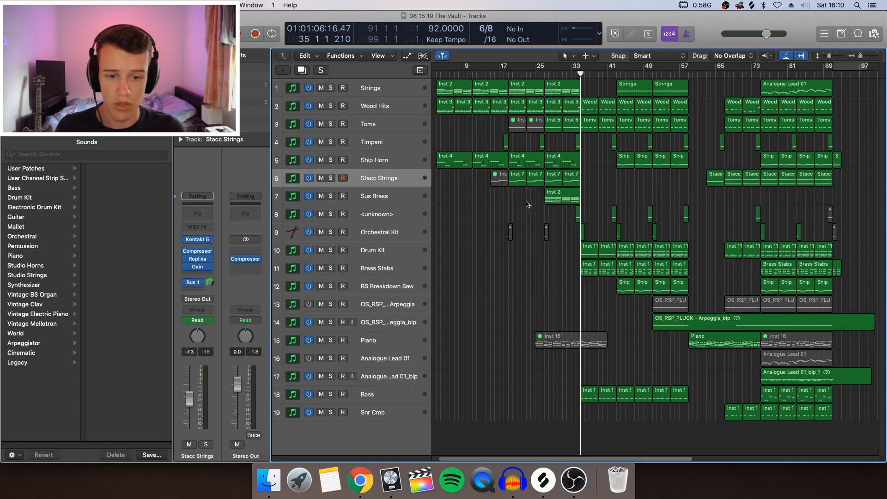
View the first unmuted Stacc Strings region's notes in the Piano Roll, then open and close the track's Kontakt instrument.
double_click(519, 179)
scroll(509, 185, "up", 2)
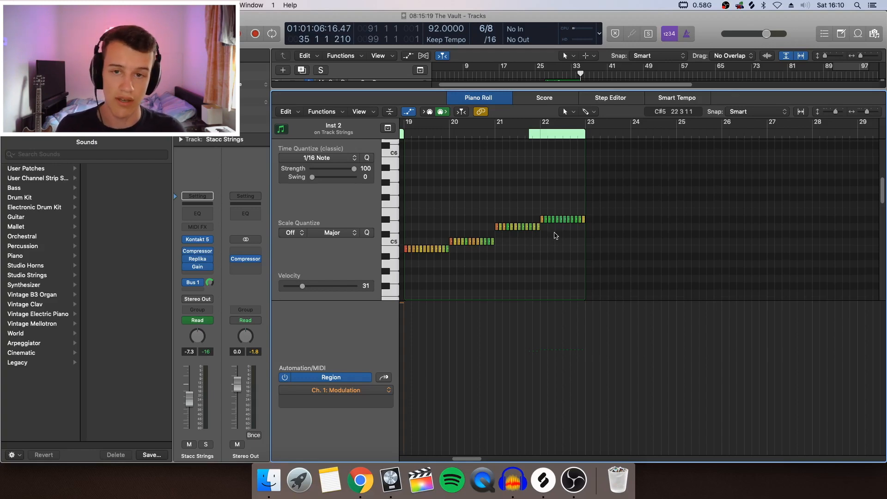
key("p")
left_click(199, 239)
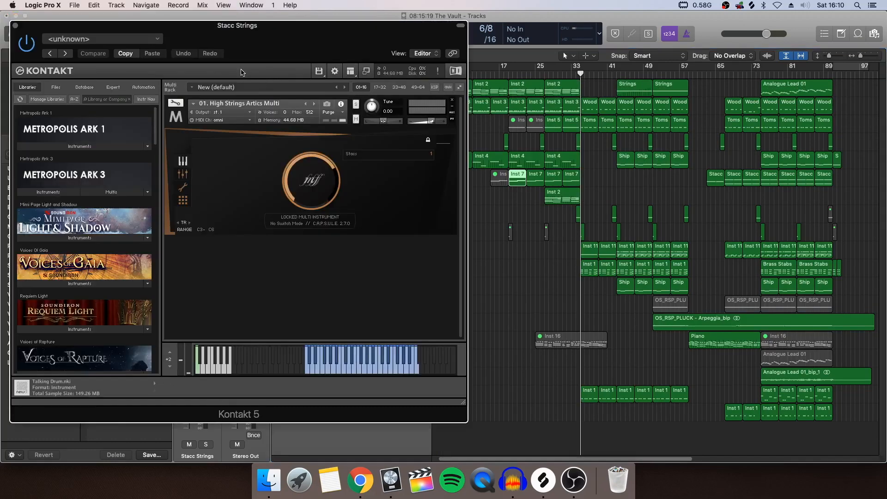
left_click(16, 25)
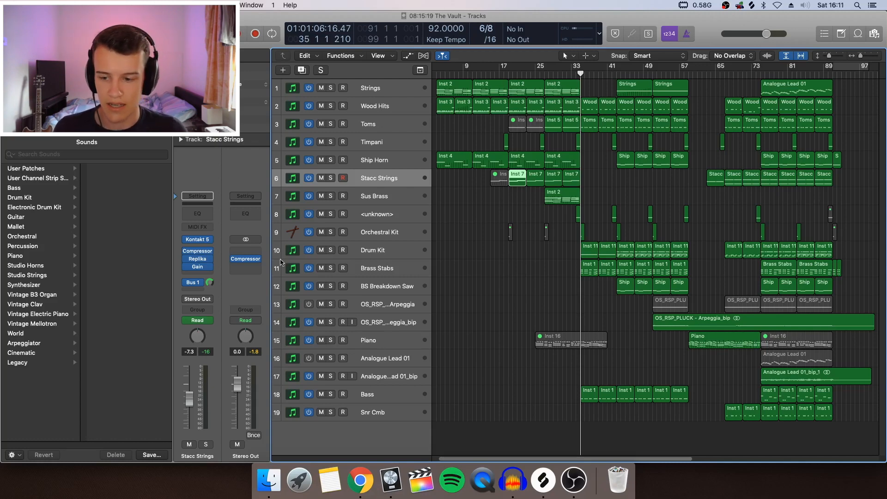
Show track automation to examine the Gain plug-in automation on the Stacc Strings track, and hide it again.
key("a")
key("super+Down")
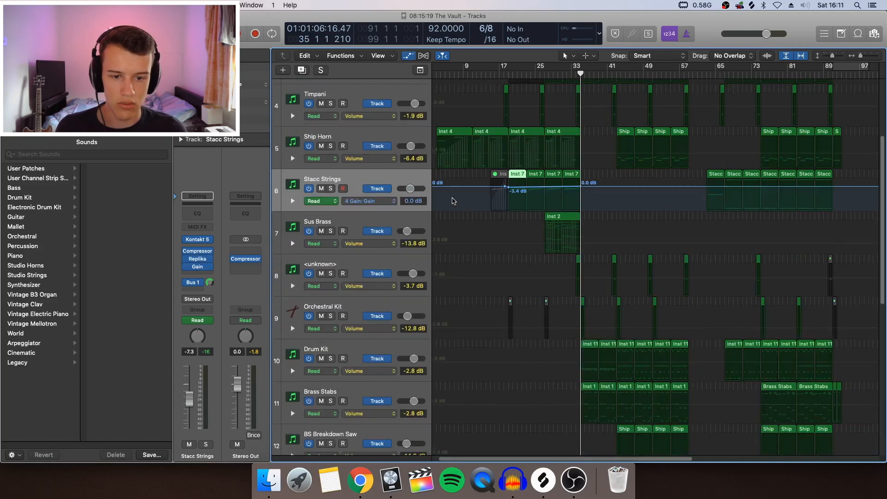
scroll(533, 193, "up", 1)
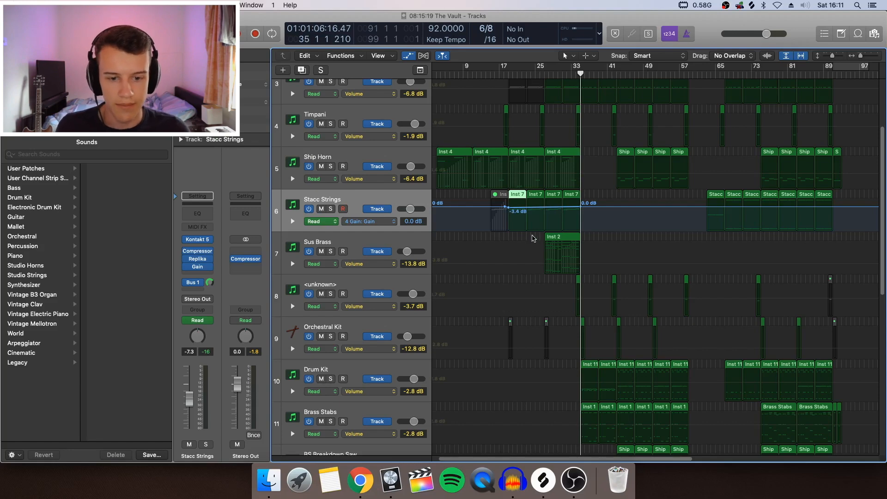
key("a")
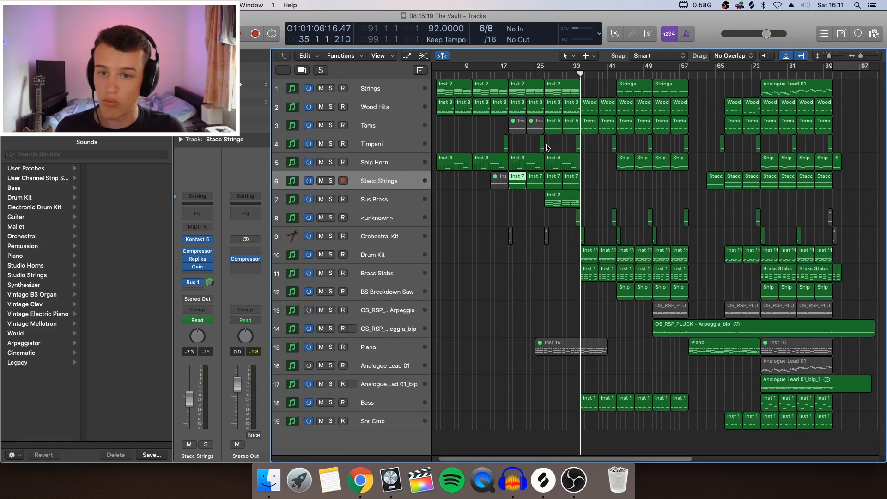
Place the playhead at bar 27 and view the Toms region starting there in the Piano Roll, then close the editor.
left_click(544, 73)
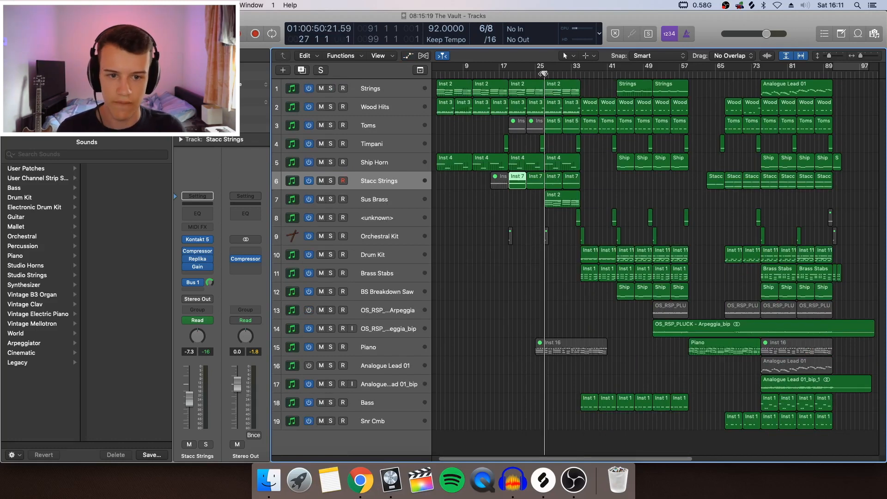
left_click(379, 132)
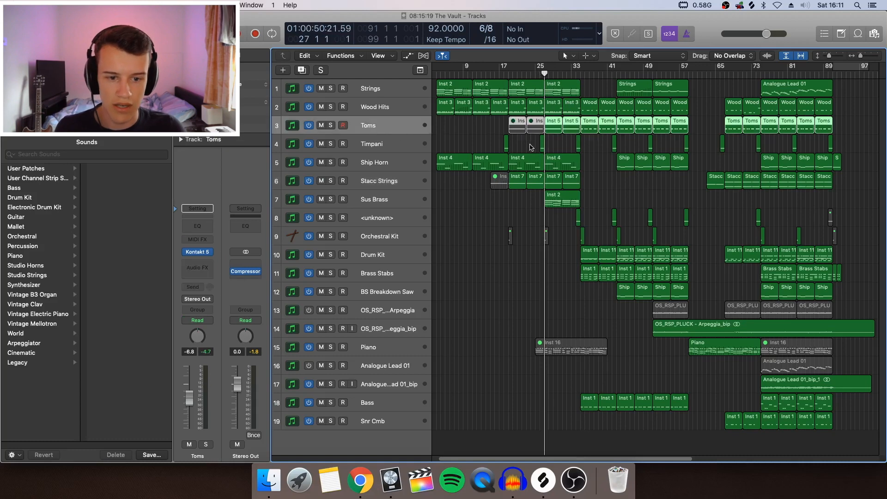
left_click(563, 146)
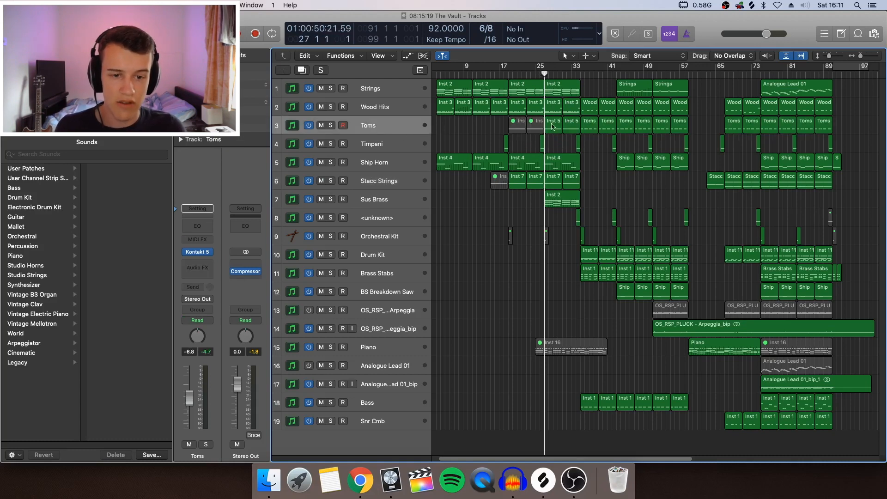
double_click(553, 124)
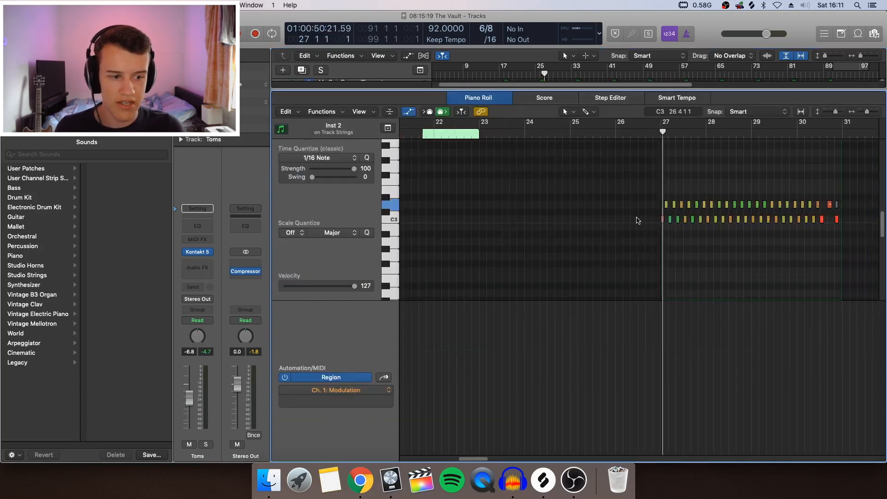
key("e")
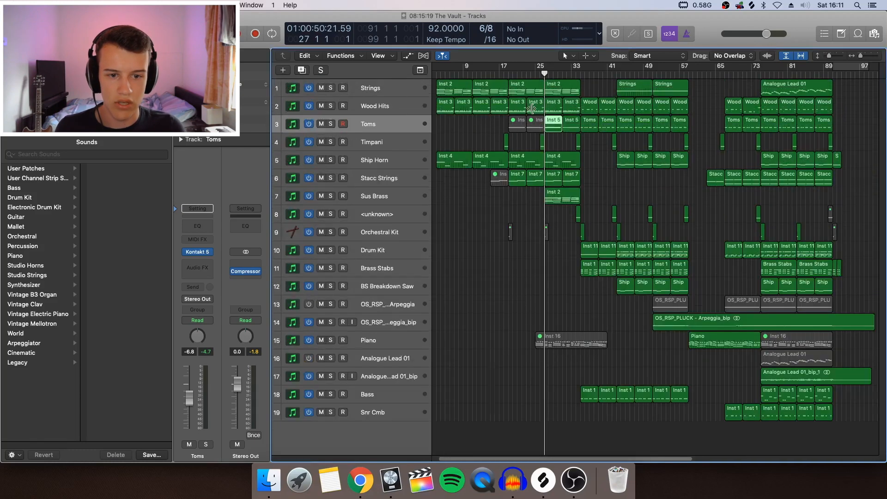
Play the passage from bar 27 to bar 29, then show the Toms and Wood Hits channel strips.
key("space")
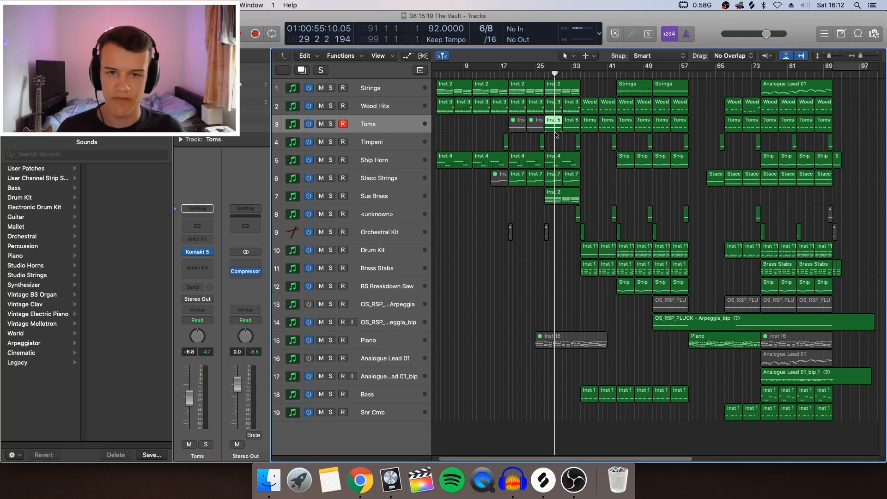
left_click(568, 139)
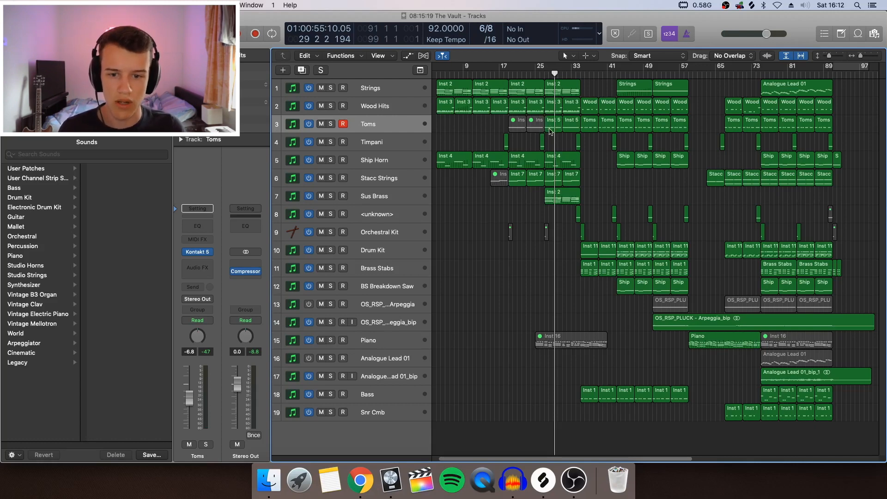
left_click(404, 128)
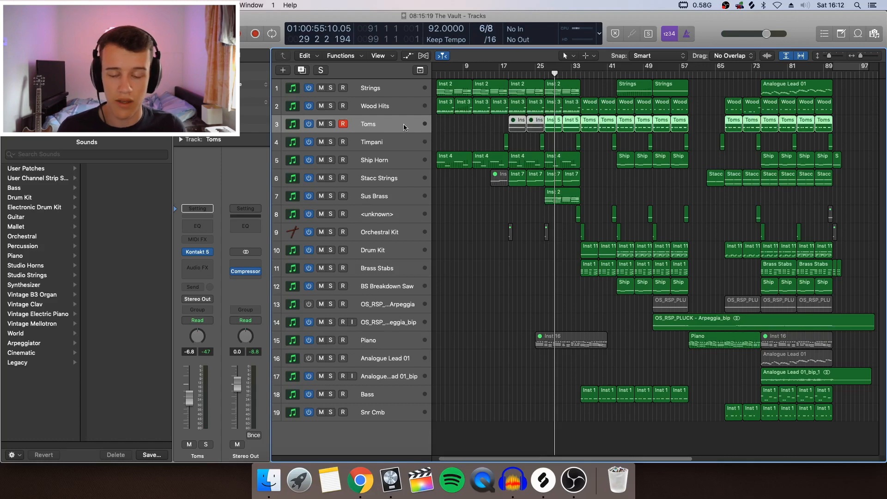
left_click(447, 133)
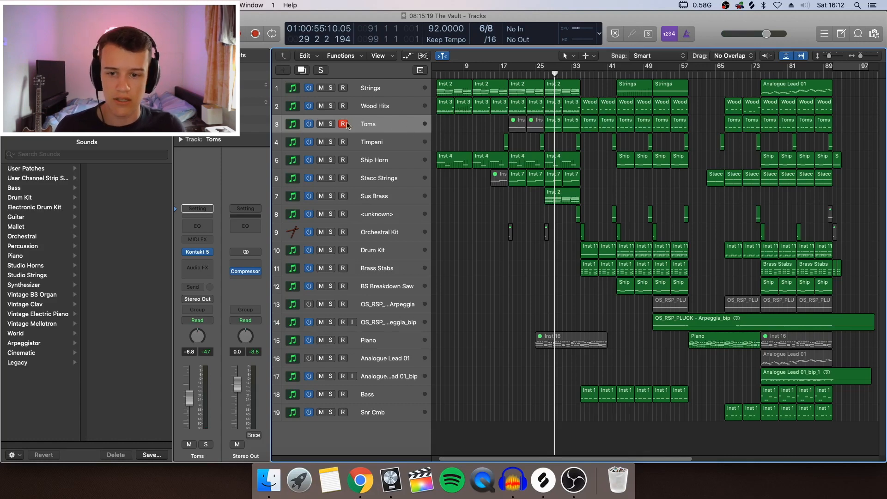
left_click(384, 104)
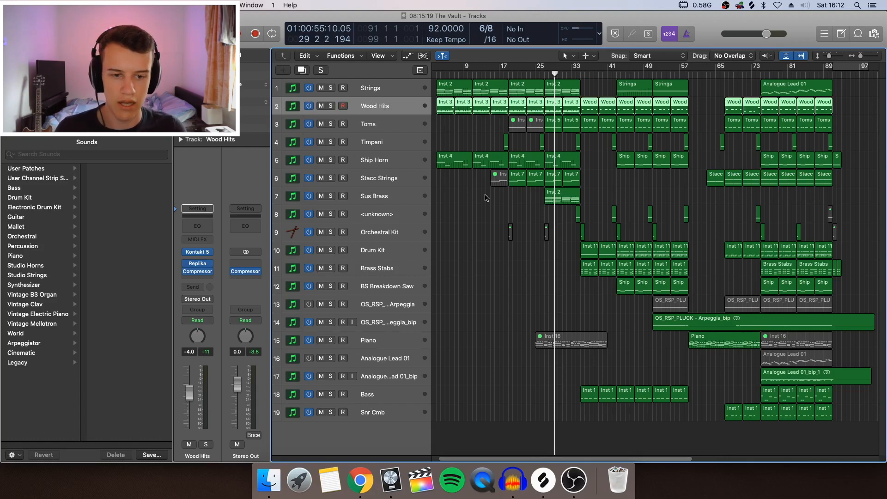
left_click(478, 203)
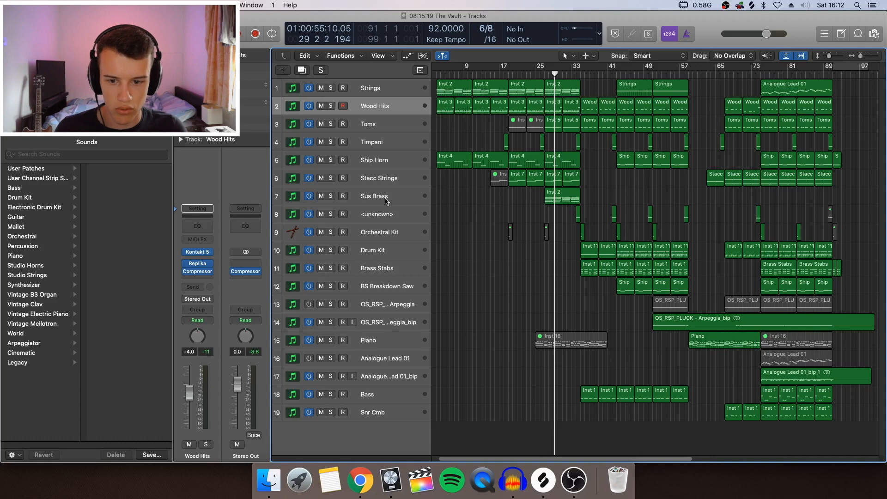
View the Sus Brass region's notes and modulation curve in the Piano Roll, then return to the full arrangement.
left_click(387, 200)
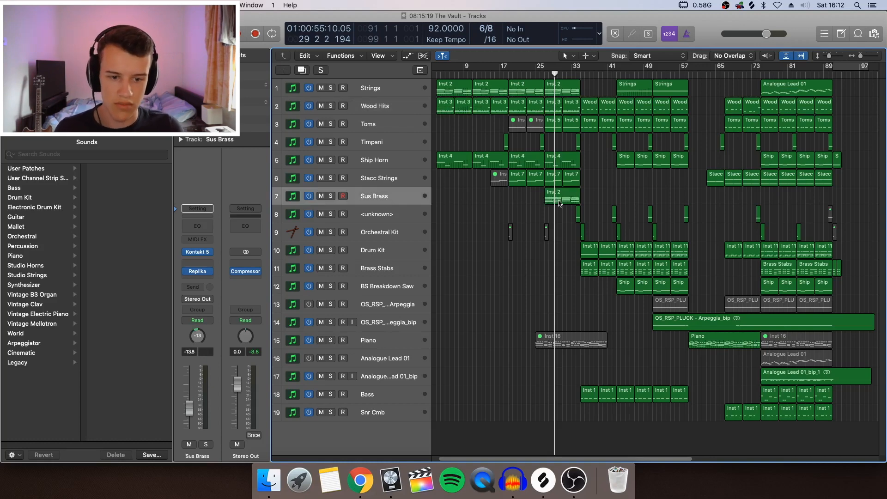
double_click(560, 203)
key("p")
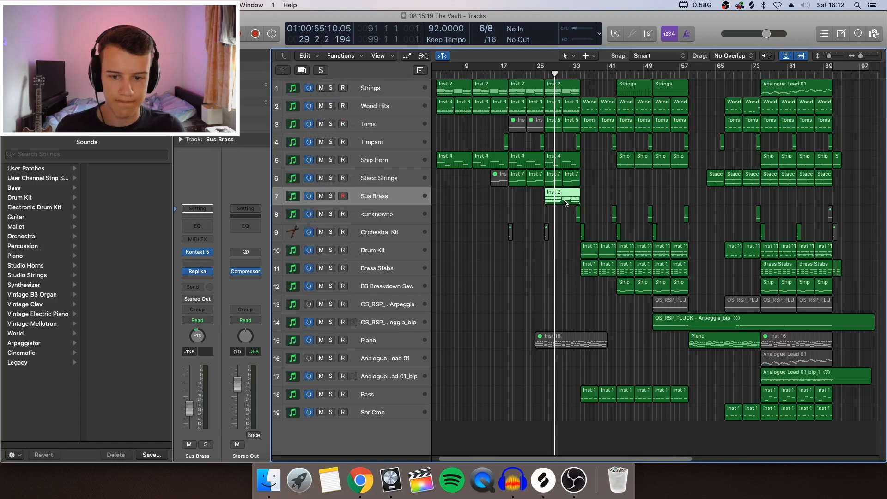
double_click(565, 203)
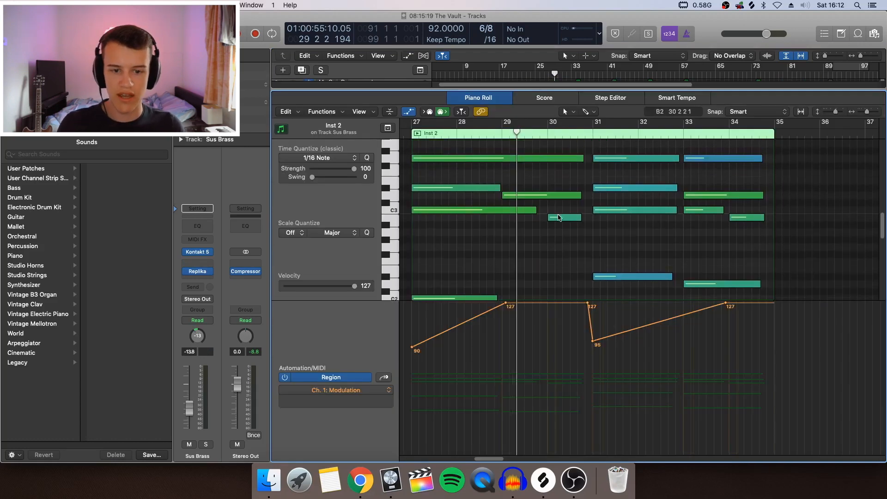
left_click(559, 217)
scroll(572, 249, "down", 1)
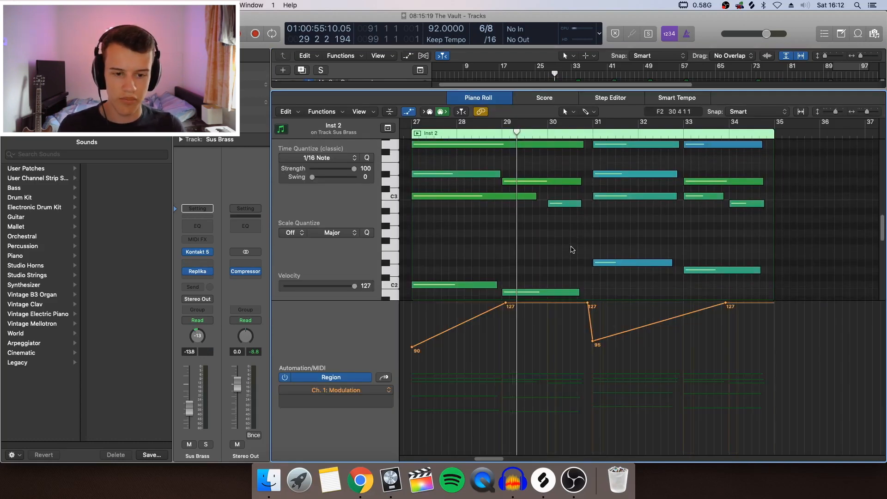
scroll(572, 250, "up", 2)
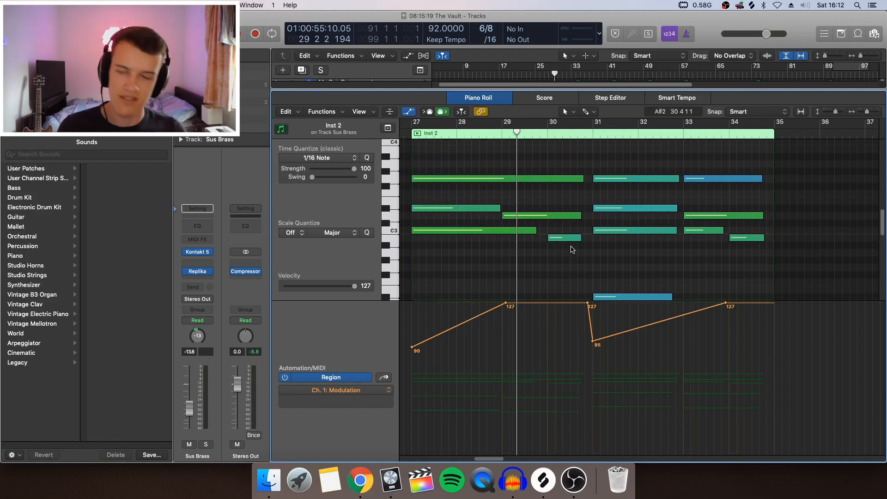
key("e")
scroll(570, 253, "right", 3)
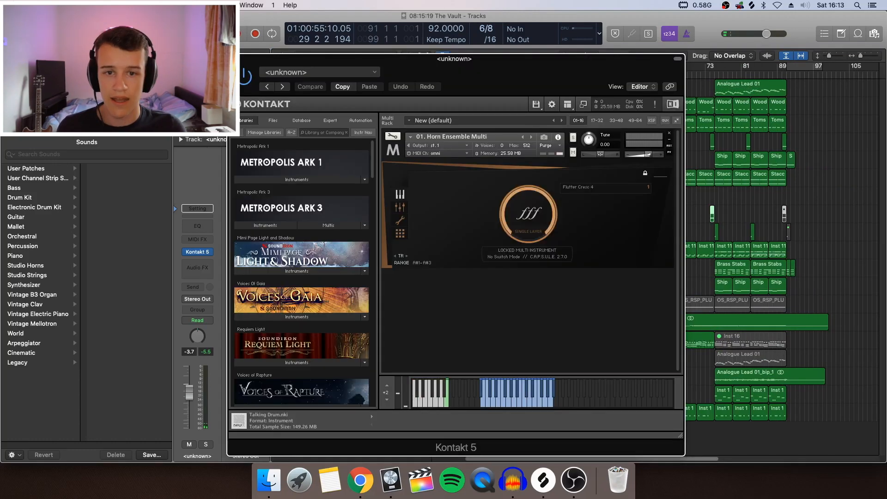
Select the regions between bars 35 and 42 across the tracks, play the section from about bar 33 to bar 42, and clear the selection.
left_click(234, 58)
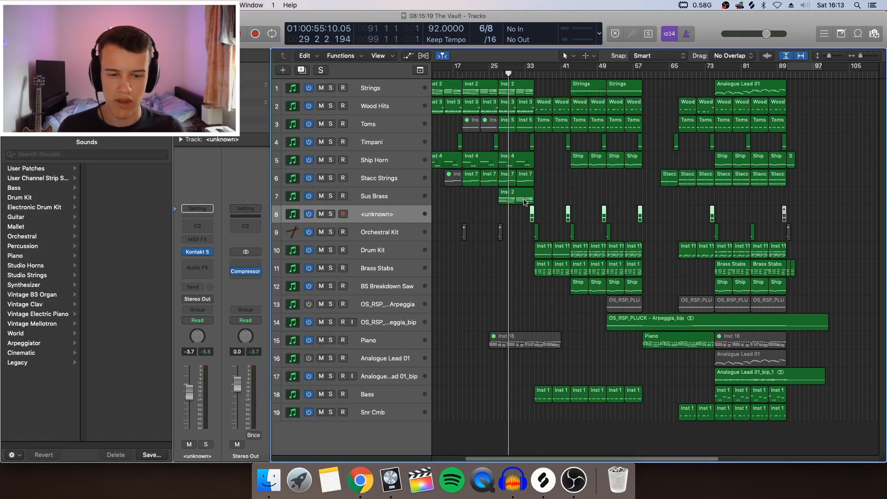
left_click_drag(536, 85, 567, 311)
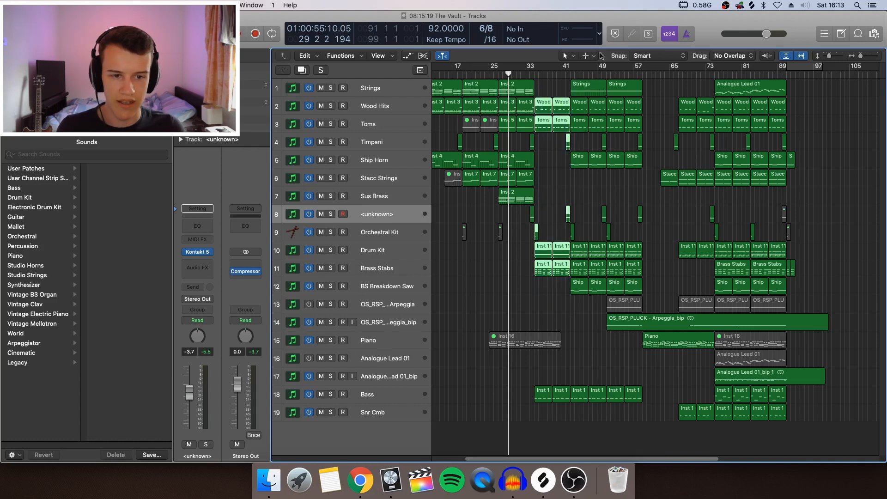
left_click(528, 74)
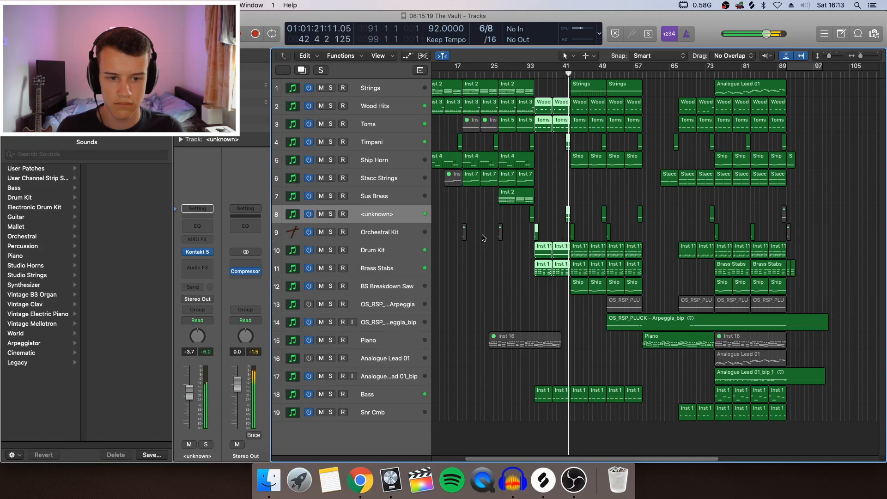
left_click(556, 167)
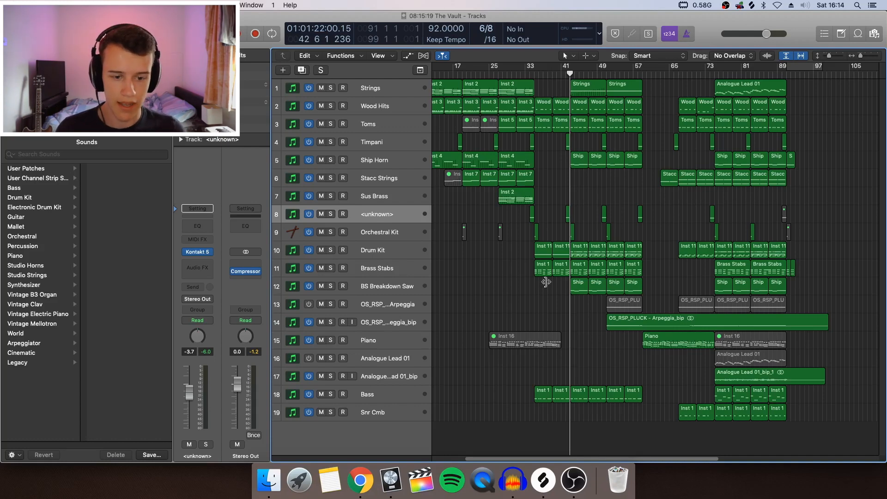
Review the Space Designer reverb and Direction Mixer on the Drum Kit track's Bus 4 send, closing each plug-in window.
left_click(400, 256)
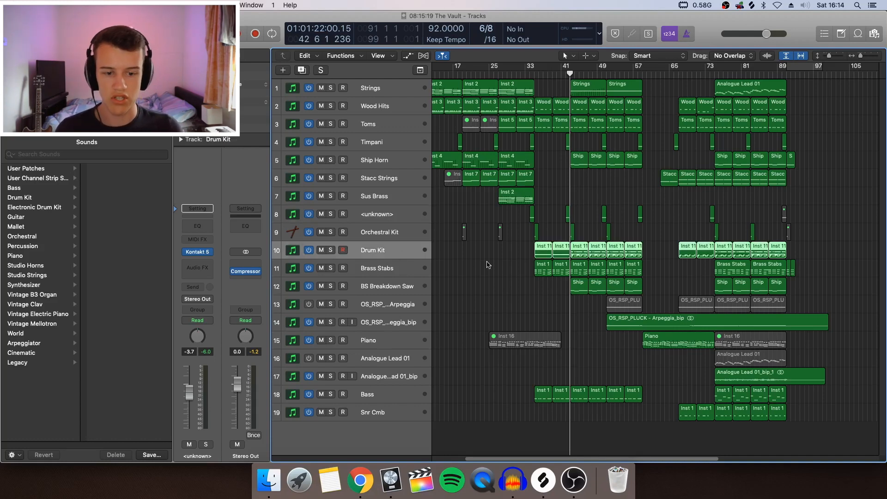
left_click(519, 266)
mouse_move(200, 250)
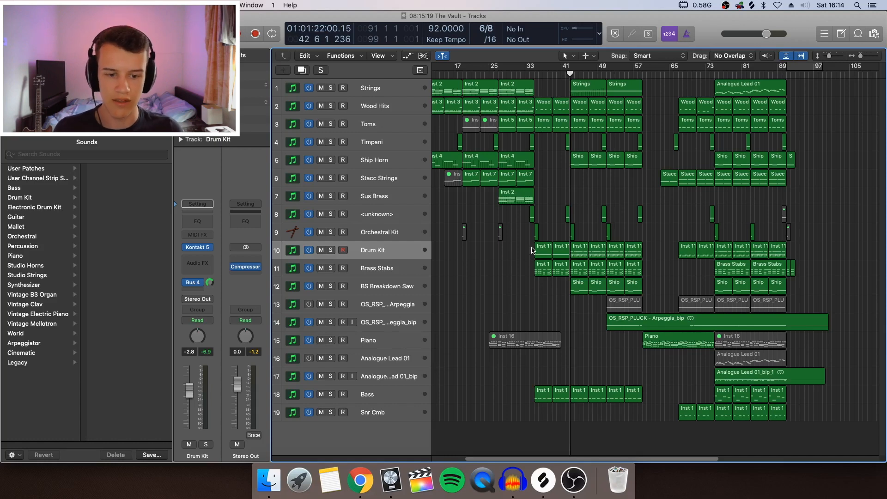
left_click(196, 284)
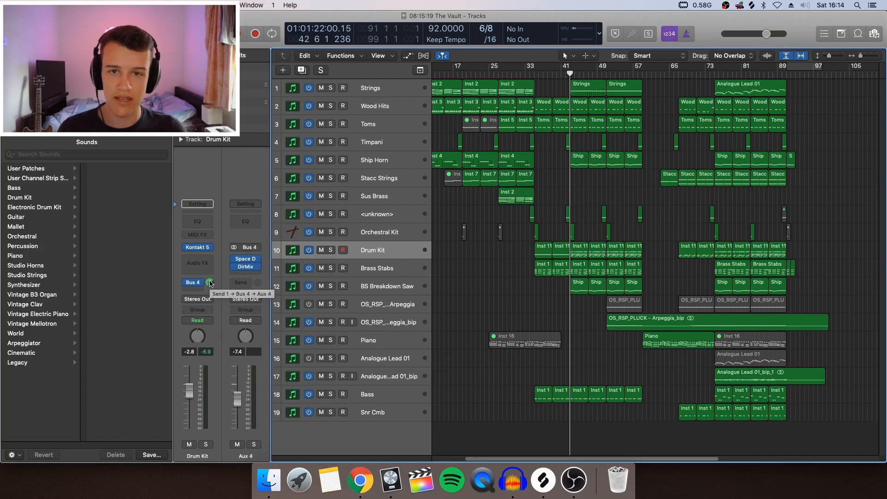
left_click(253, 262)
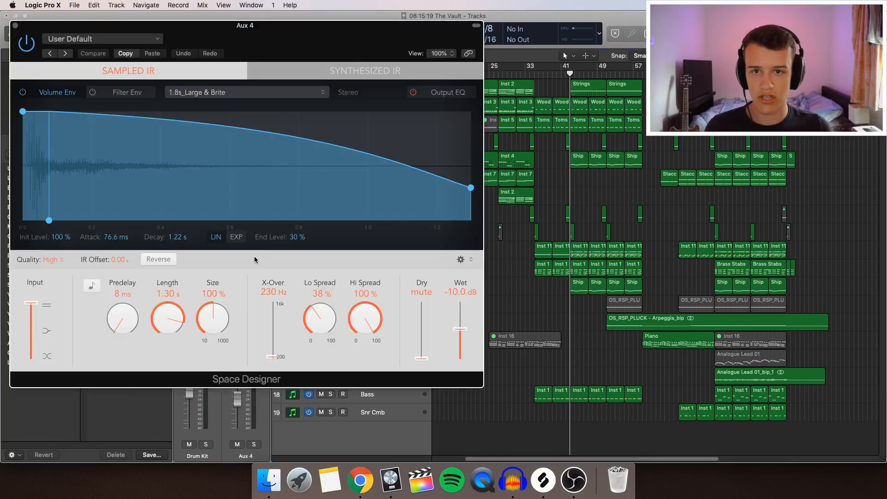
left_click_drag(251, 32, 379, 103)
left_click(142, 99)
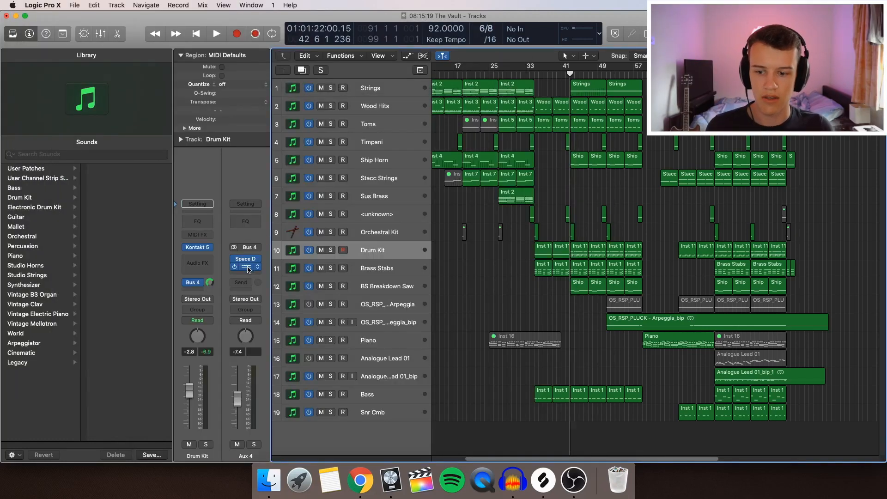
left_click(246, 267)
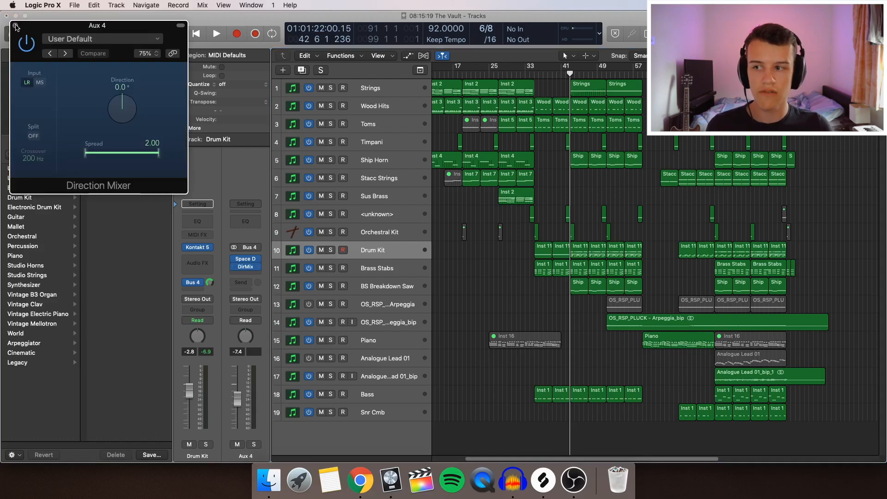
left_click(15, 26)
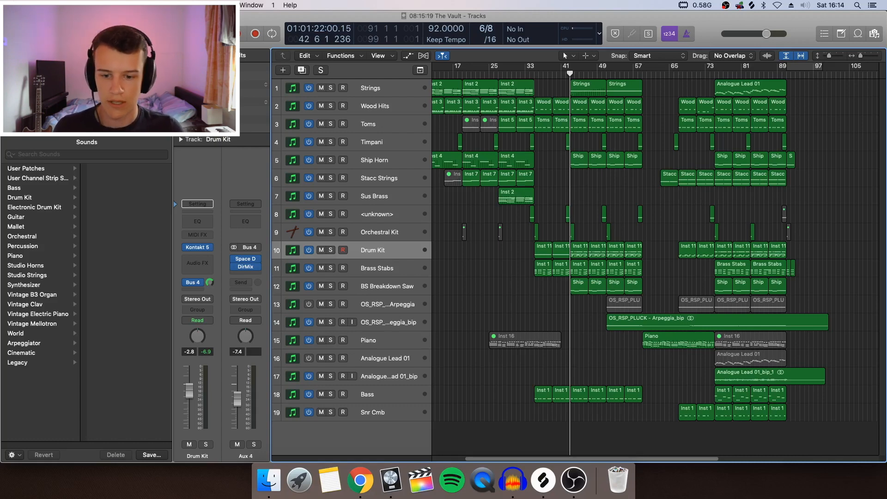
Solo the Drum Kit track, play it from bar 35 while viewing its first region in the Piano Roll, and close the editor.
key("s")
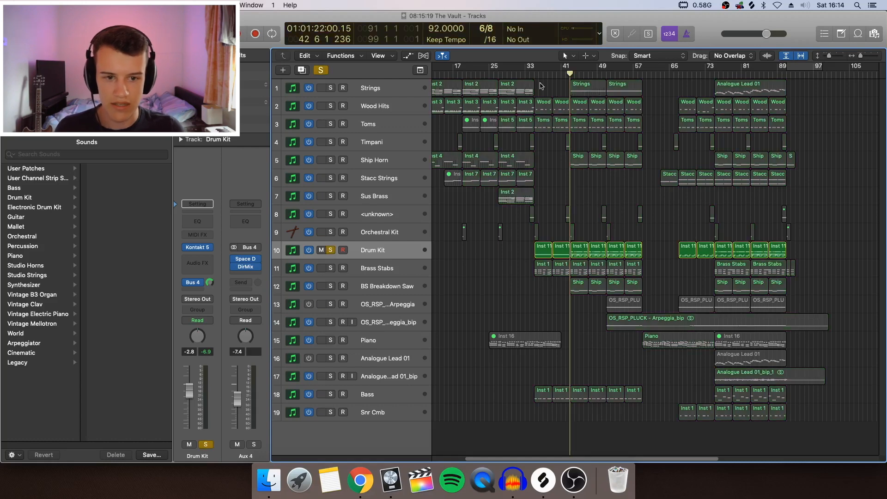
left_click(533, 75)
key("space")
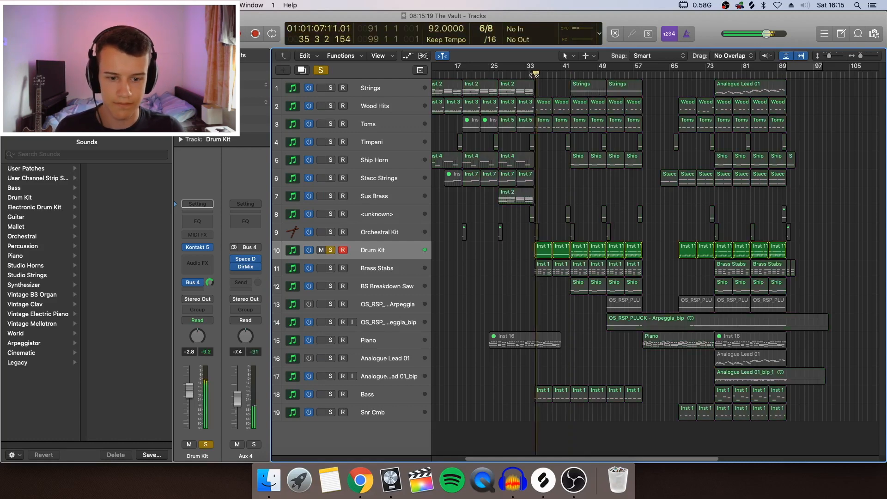
double_click(542, 251)
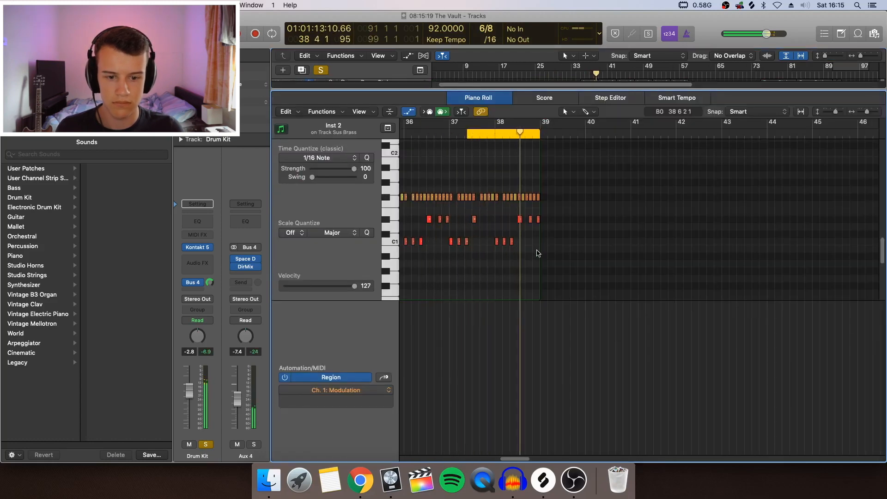
key("e")
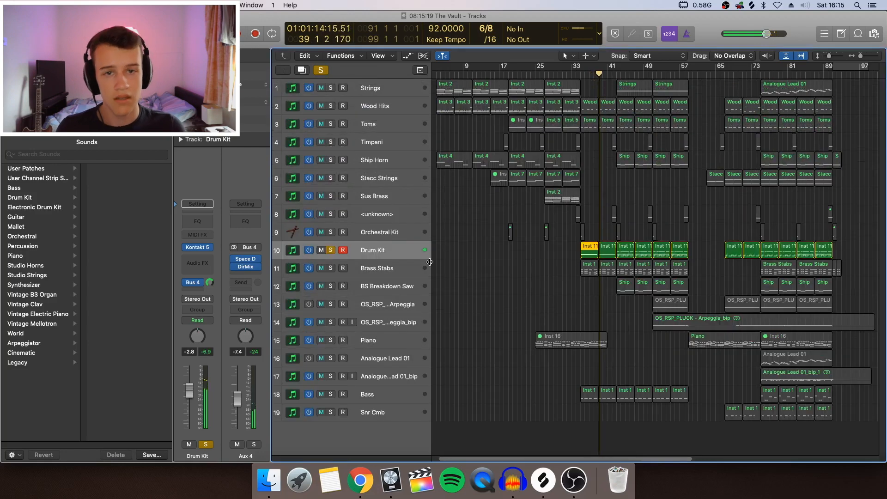
Solo the Toms track instead, play its notes from bar 35 in the Piano Roll, and return to the arrangement.
key("s")
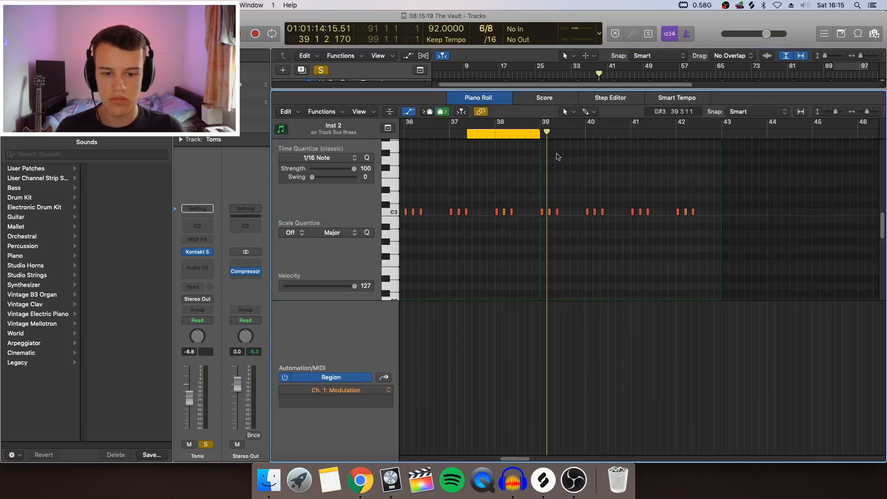
scroll(511, 177, "left", 5)
left_click(460, 134)
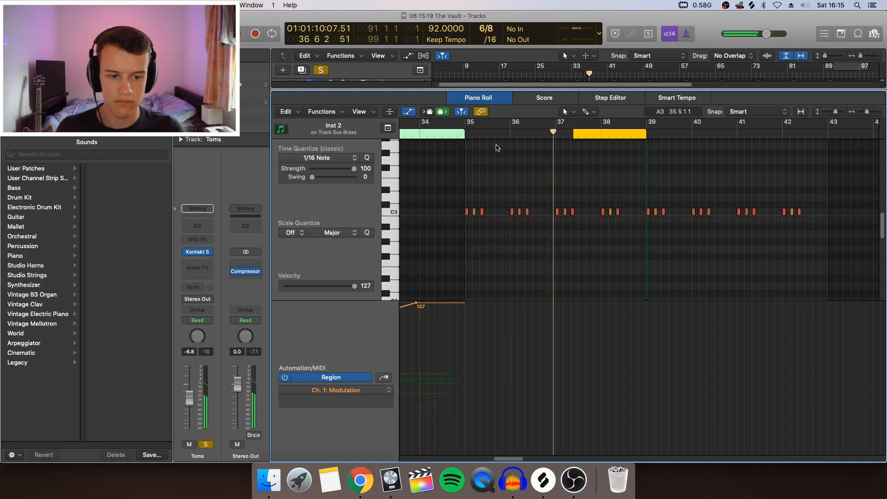
key("p")
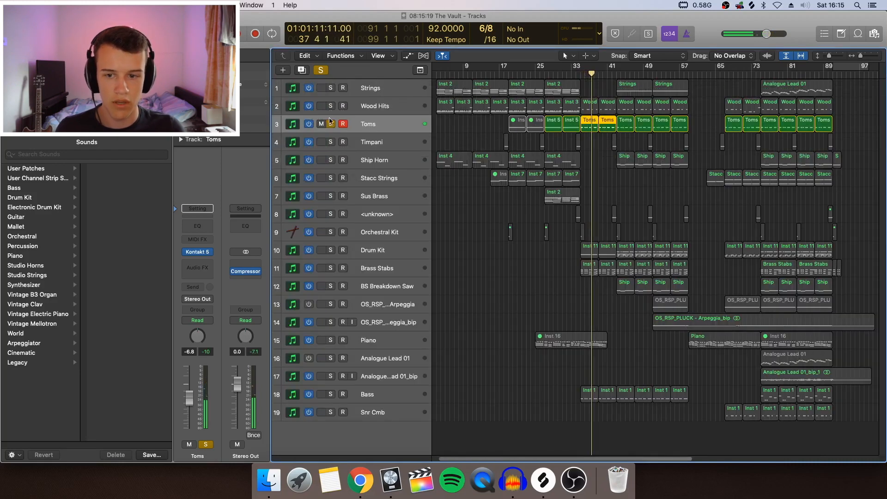
Solo Wood Hits together with Toms, play both from bar 35, and clear all solos.
left_click(330, 105)
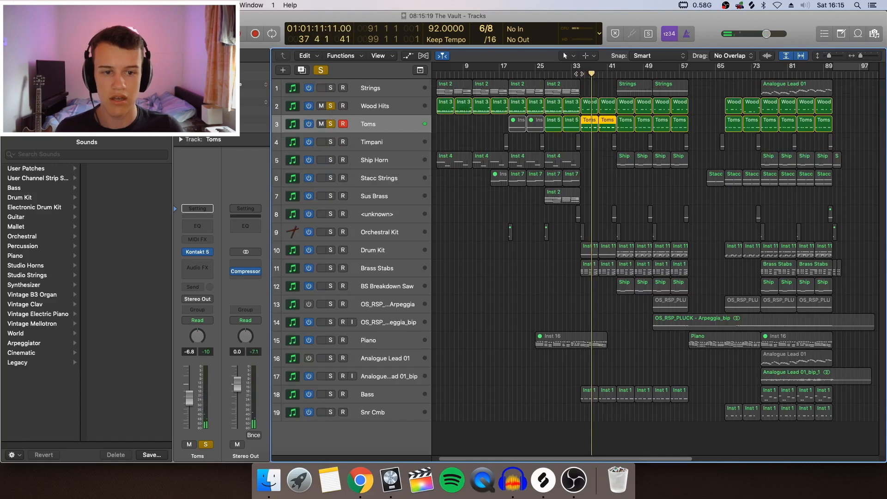
key("space")
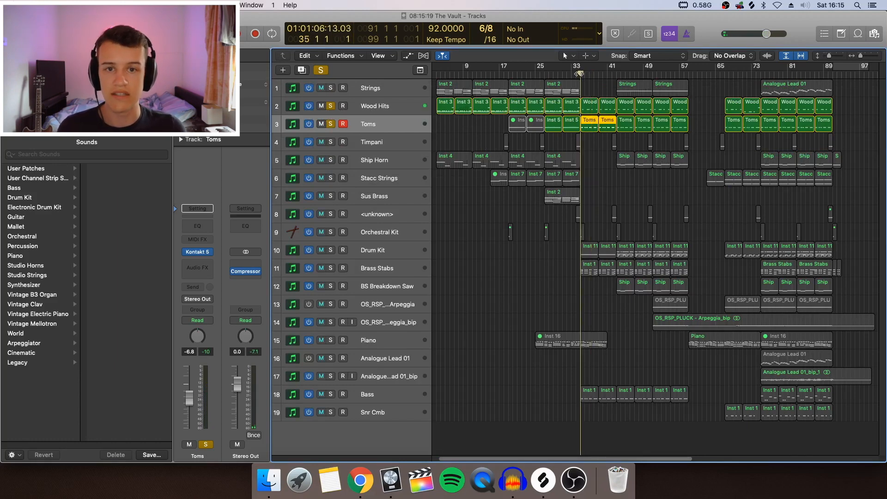
key("space")
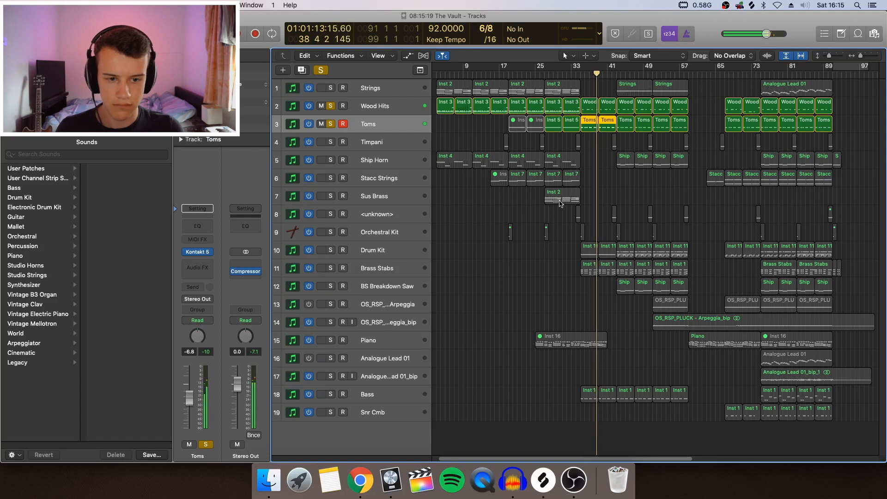
left_click(321, 69)
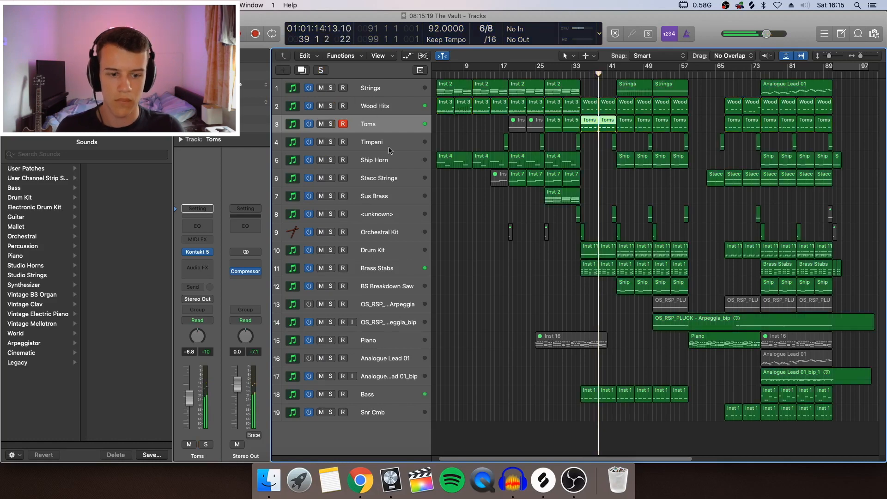
Inspect the Low Brass Artic Multi patch in the Brass Stabs track's Kontakt 5 instrument, then close the plug-in.
left_click(399, 271)
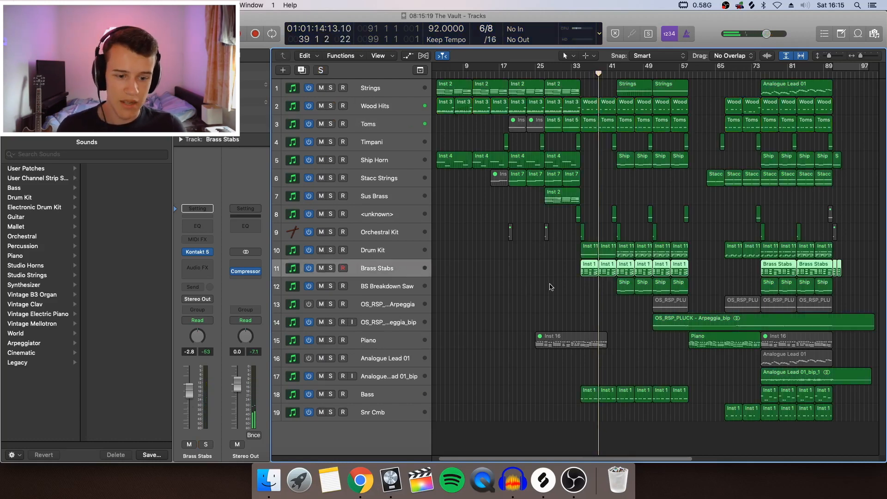
left_click(587, 270)
mouse_move(202, 254)
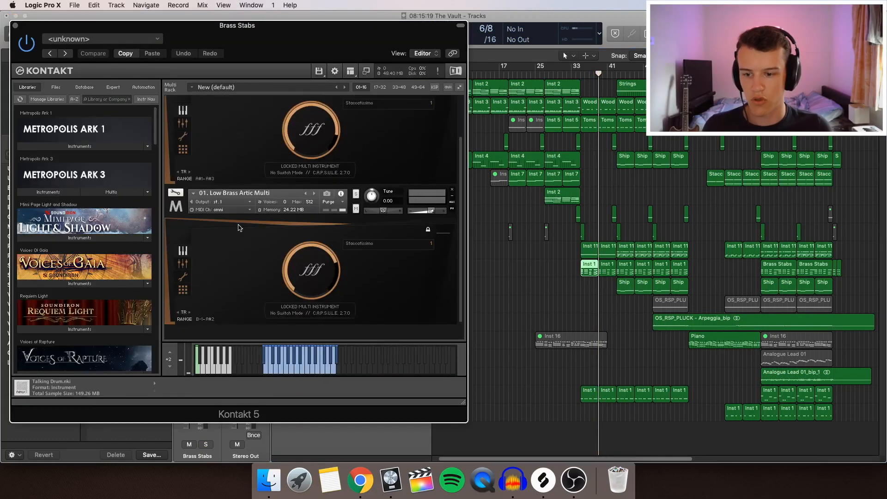
left_click(14, 26)
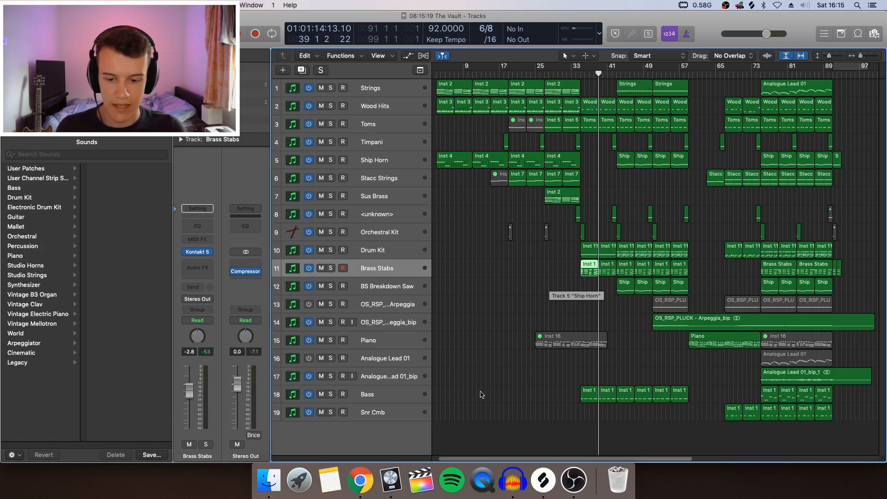
Inspect the Retro 60's - Full Range patch in the Bass track's Trilian instrument, then close the plug-in.
left_click(413, 394)
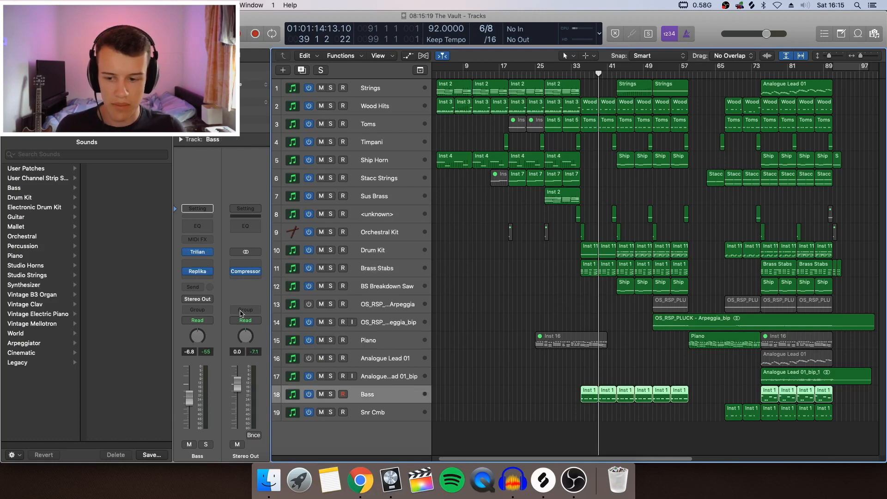
left_click(209, 252)
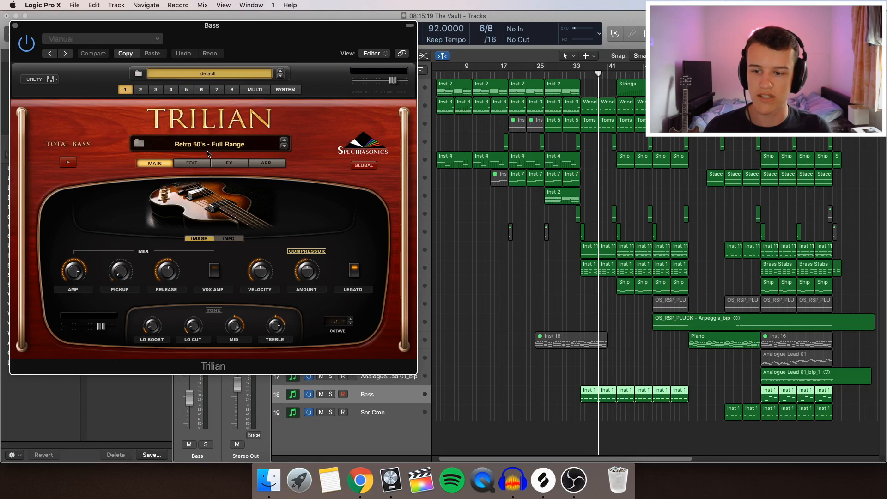
left_click_drag(244, 41, 420, 99)
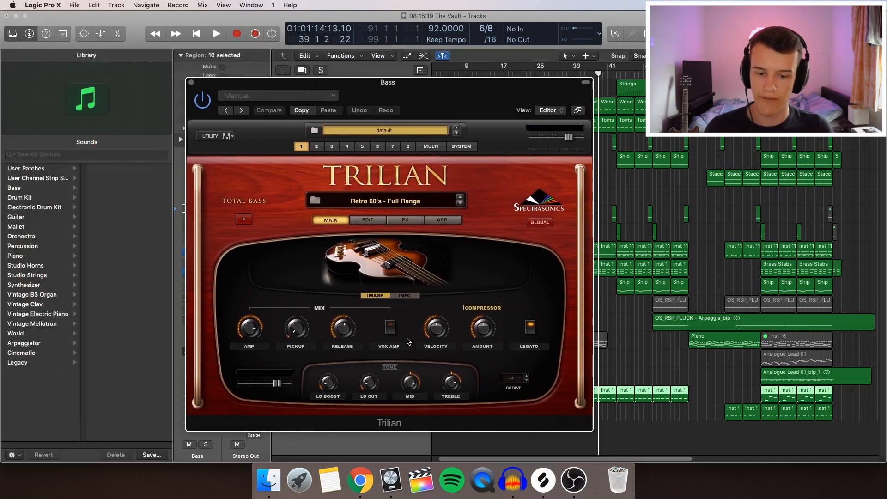
left_click(192, 83)
Solo the Bass track and play it from bar 35, then add Brass Stabs to the solo and replay the passage.
key("s")
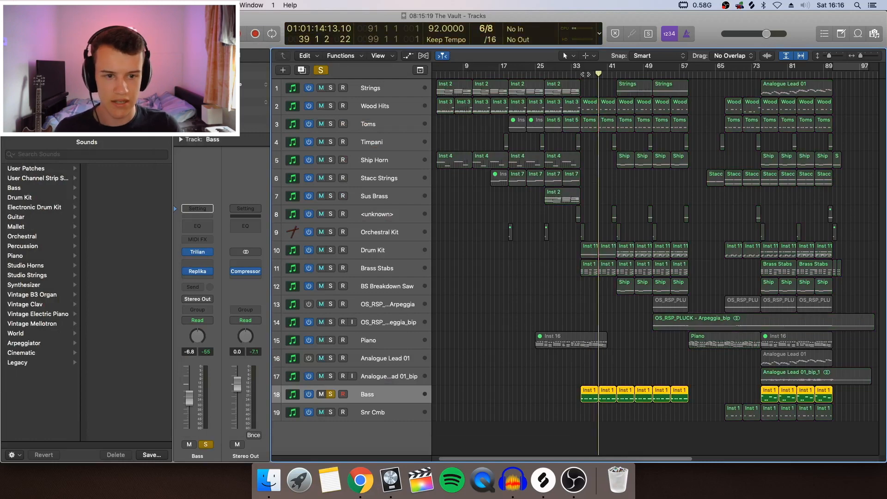
key("space")
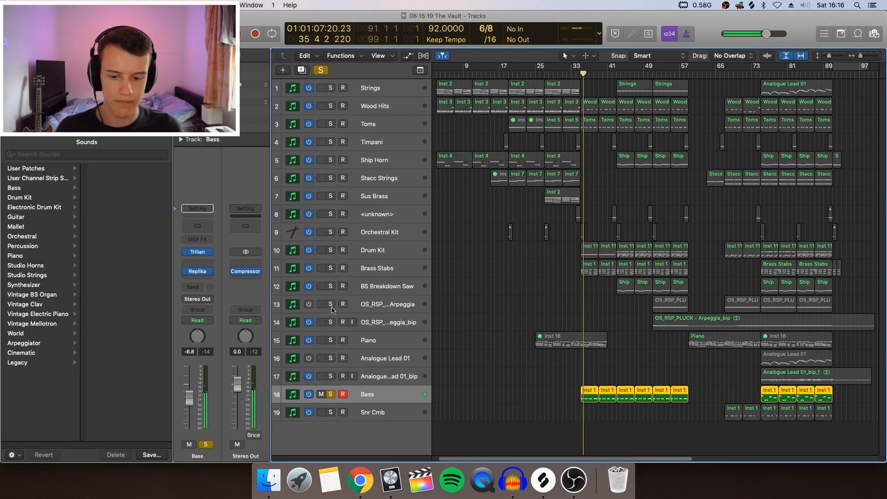
mouse_move(187, 274)
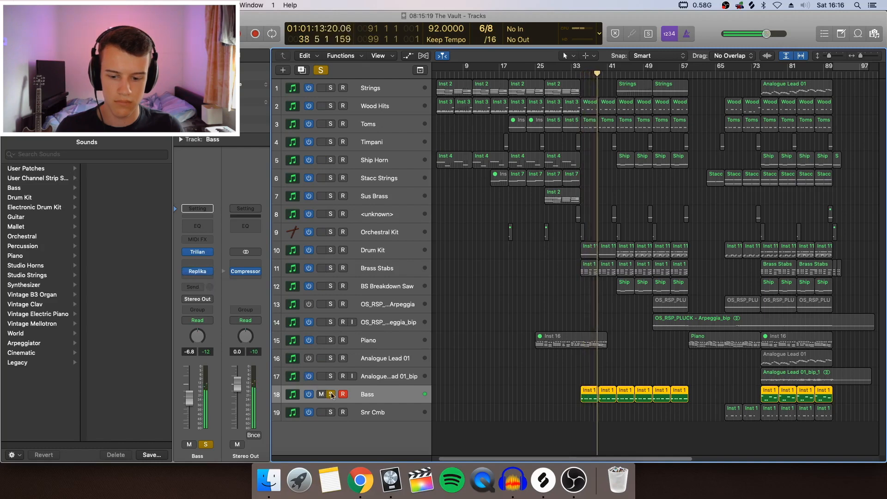
left_click(331, 268)
left_click(581, 72)
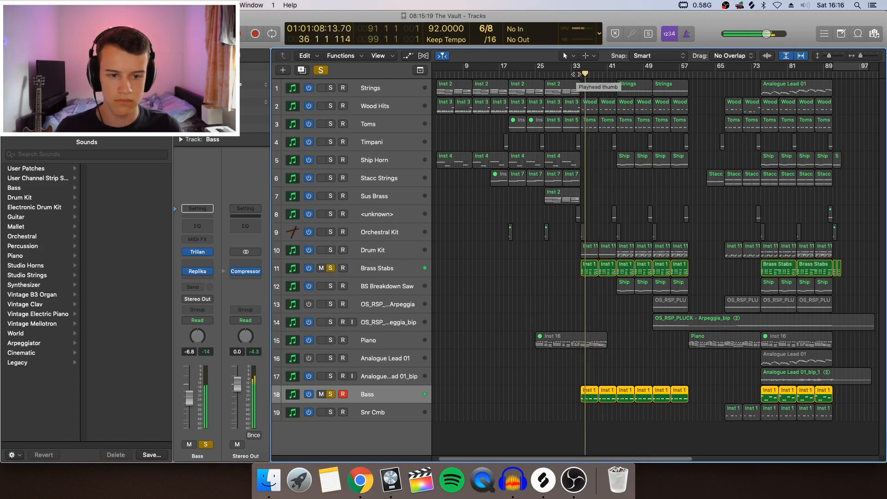
Add the Wood Hits, Toms and Drum Kit tracks to the solo one after another during playback.
left_click(330, 107)
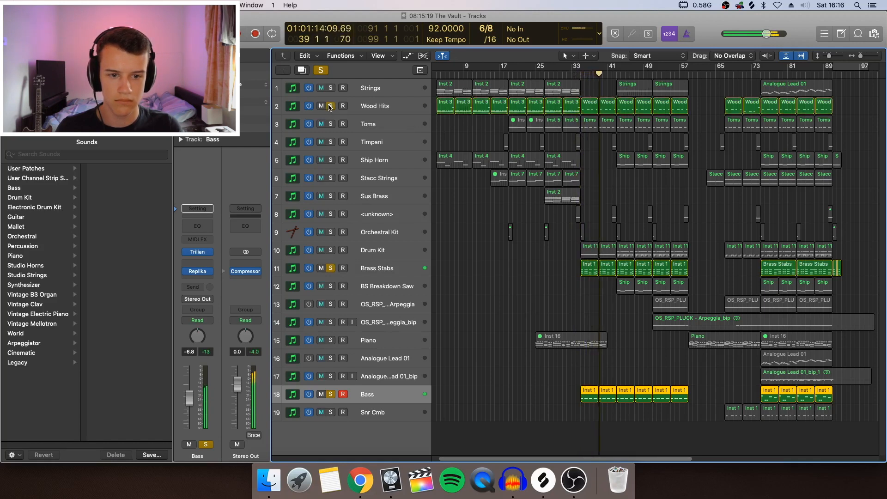
left_click(333, 125)
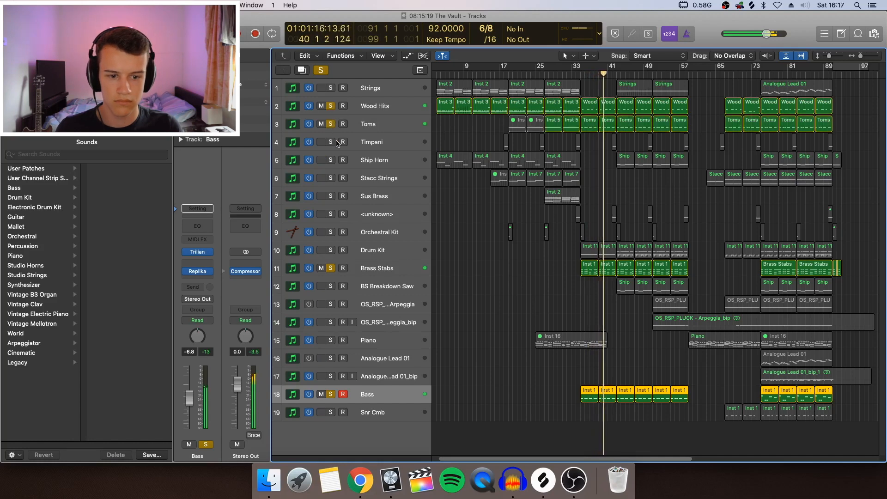
left_click(331, 249)
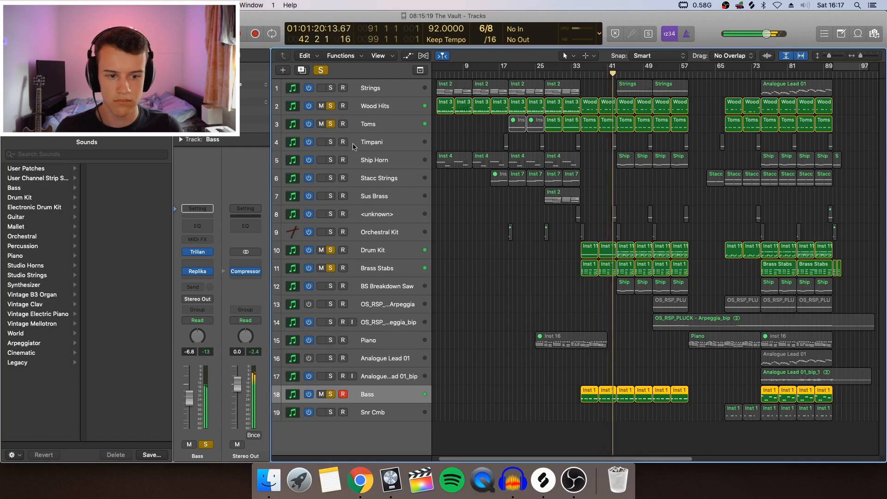
Clear all track solos and play the full arrangement from bar 42.
left_click(320, 70)
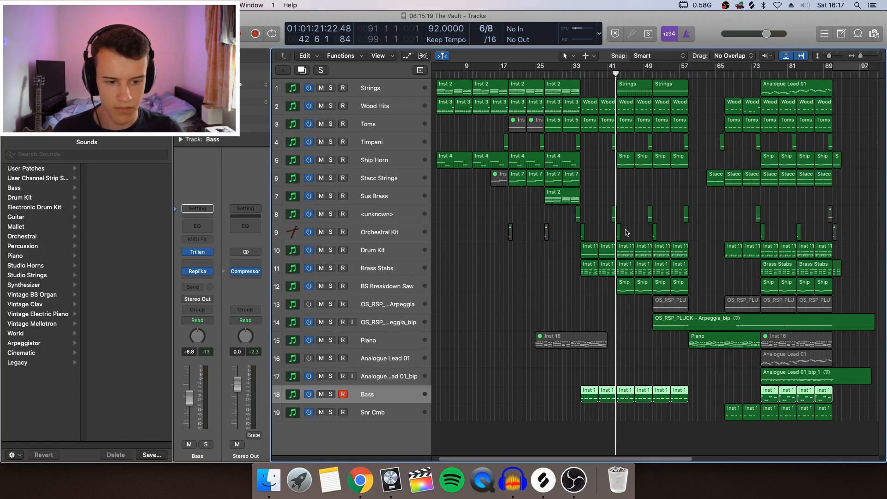
left_click(612, 73)
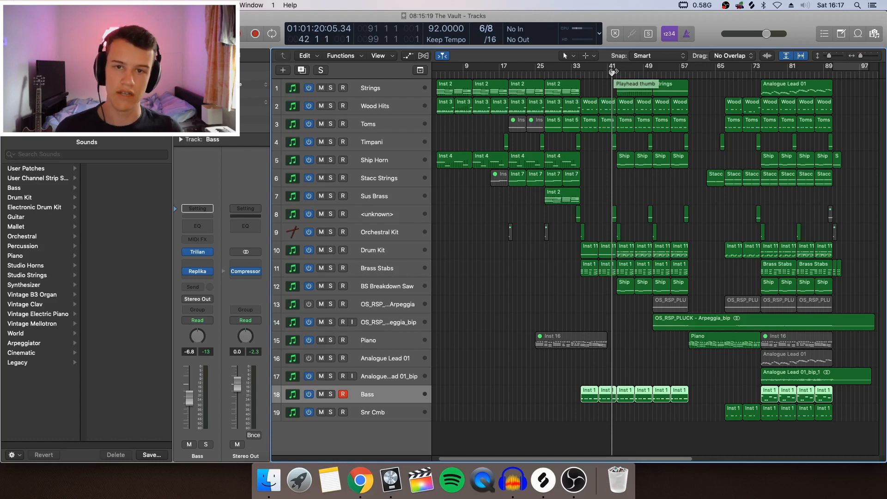
key("space")
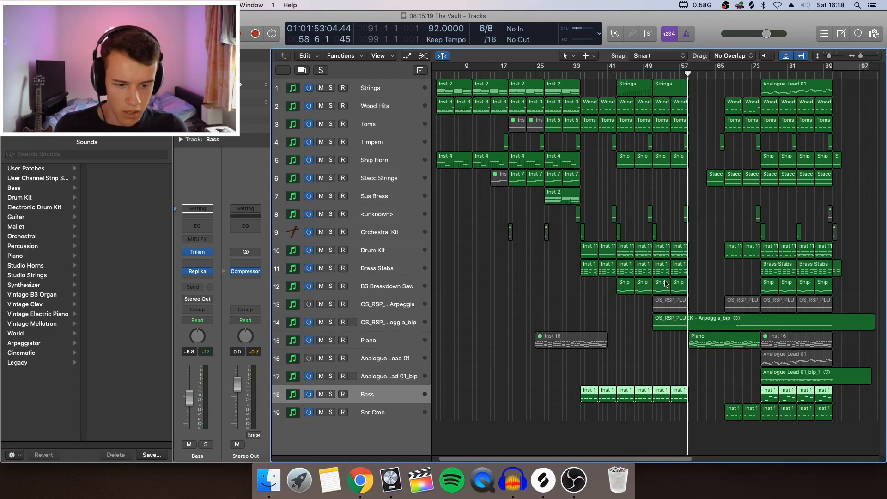
Open the Drum Kit region at bar 43 in the Piano Roll, audition its C#2 and D#2 notes, then close the editor.
left_click(391, 252)
left_click(571, 253)
left_click(626, 252)
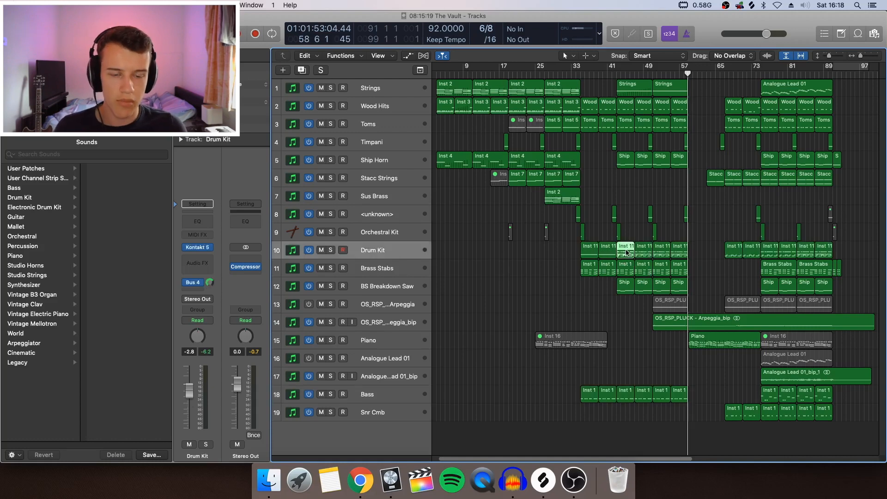
double_click(626, 252)
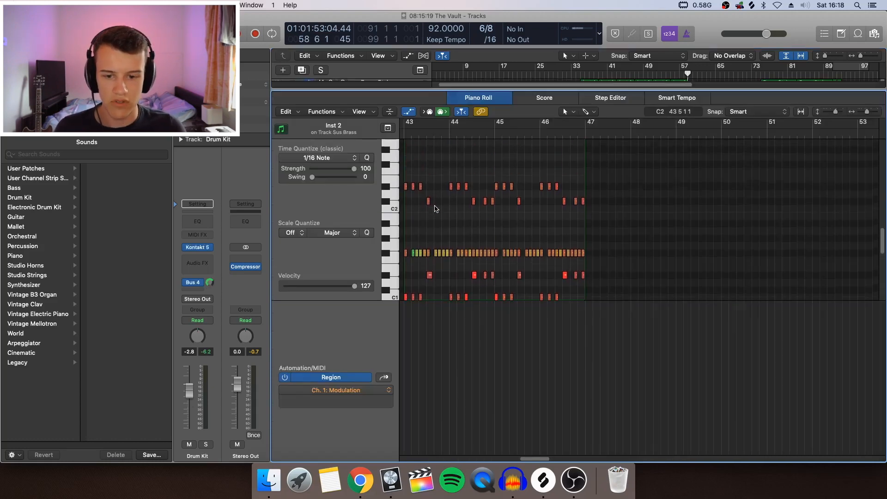
left_click(386, 204)
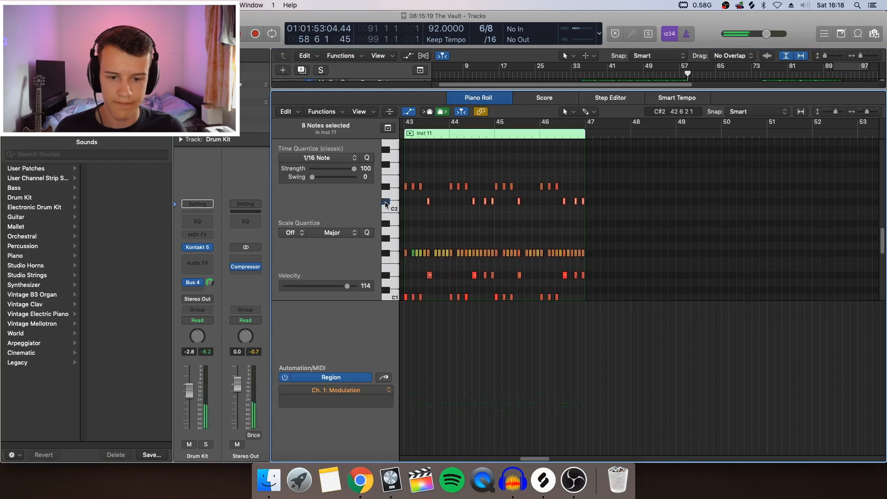
scroll(452, 210, "left", 2)
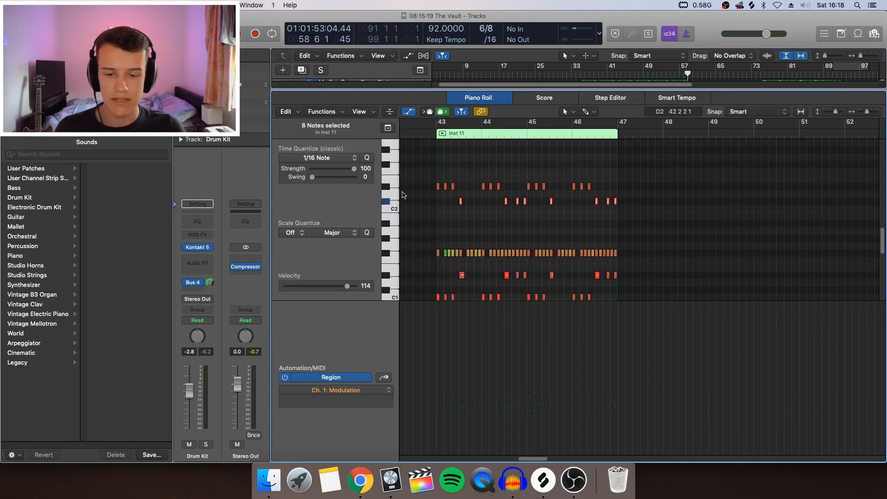
left_click(387, 188)
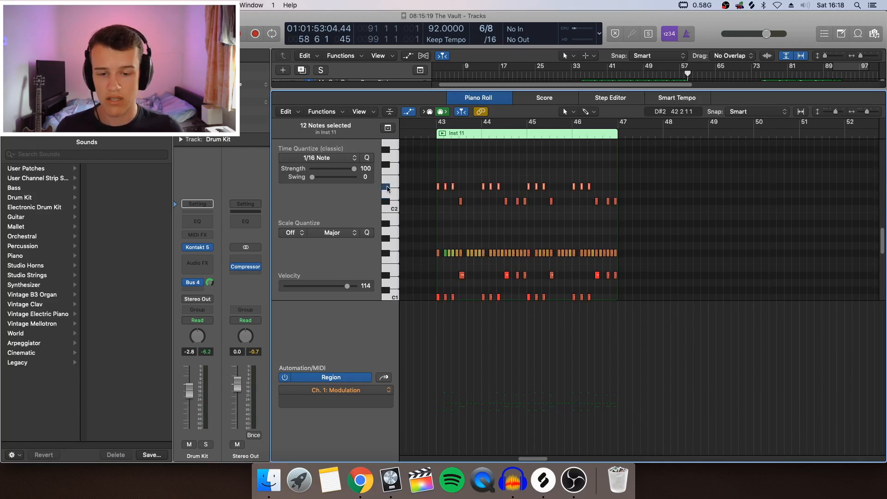
key("p")
key("super+Down")
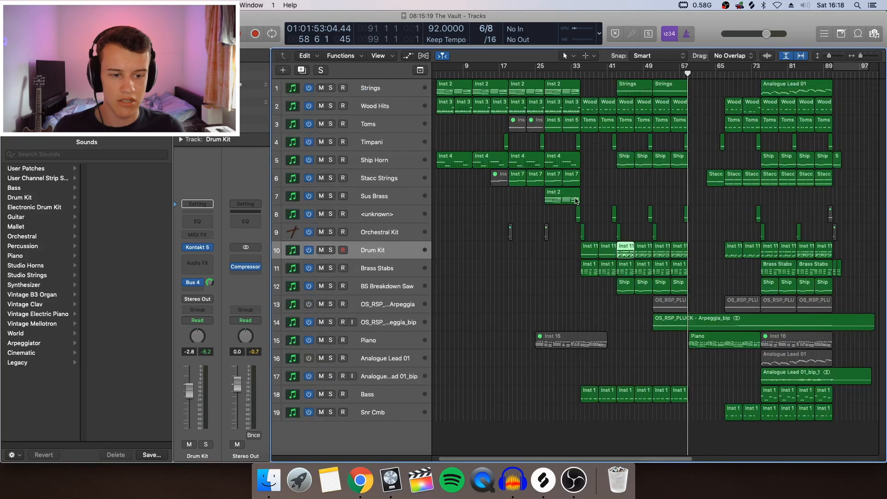
Select the Ship Horn track and point out its region starting at bar 43.
scroll(577, 201, "right", 3)
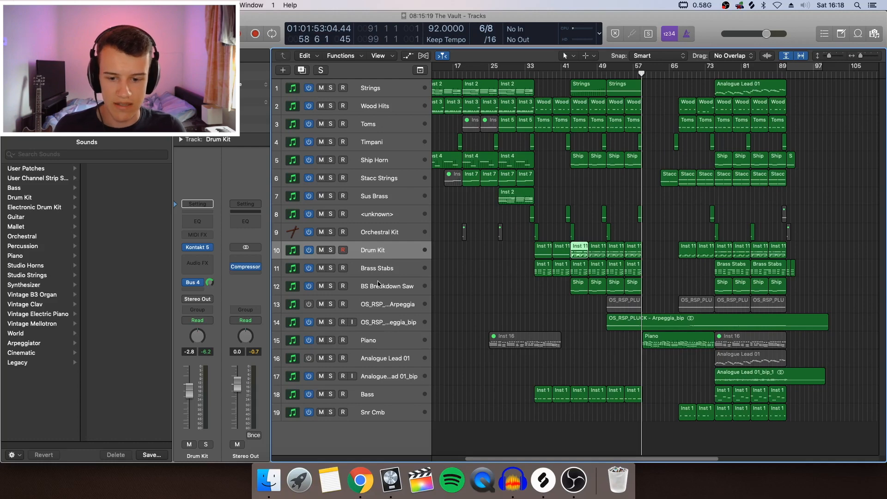
left_click(381, 162)
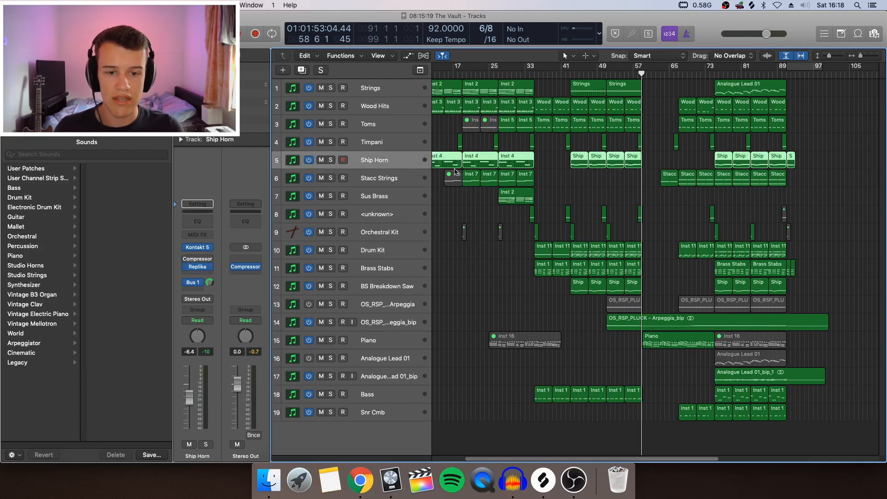
left_click(555, 188)
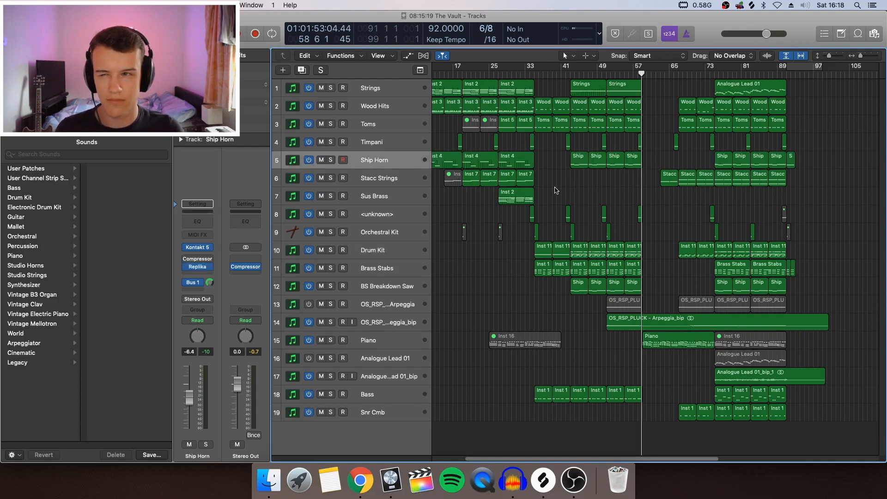
left_click(582, 162)
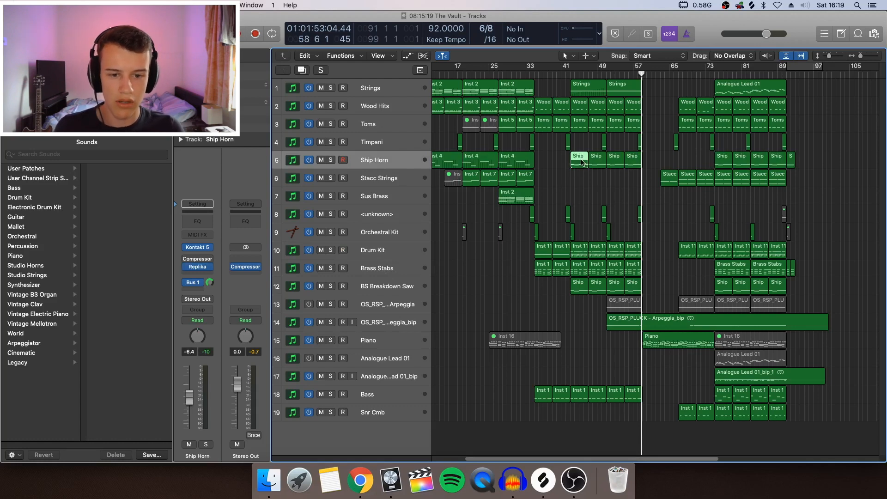
Inspect the BS Breakdown Saw patch in the BS Breakdown Saw track's Serum instrument, then close the plug-in.
left_click(393, 288)
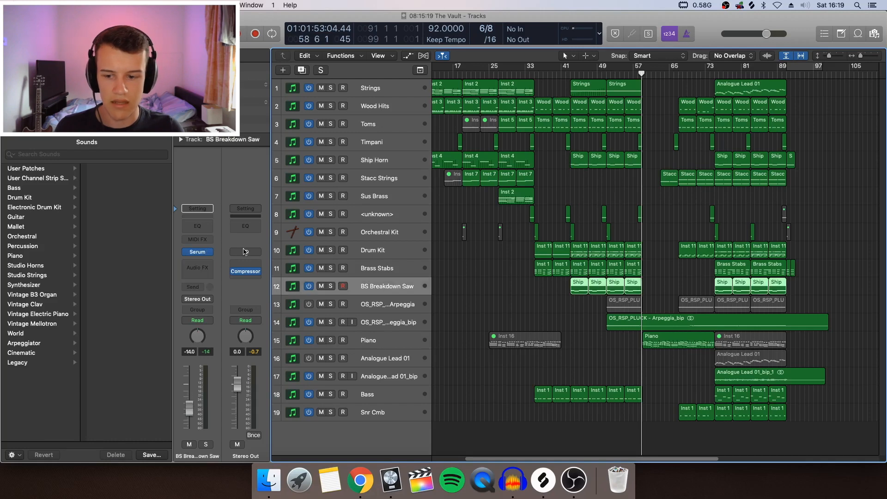
left_click(198, 251)
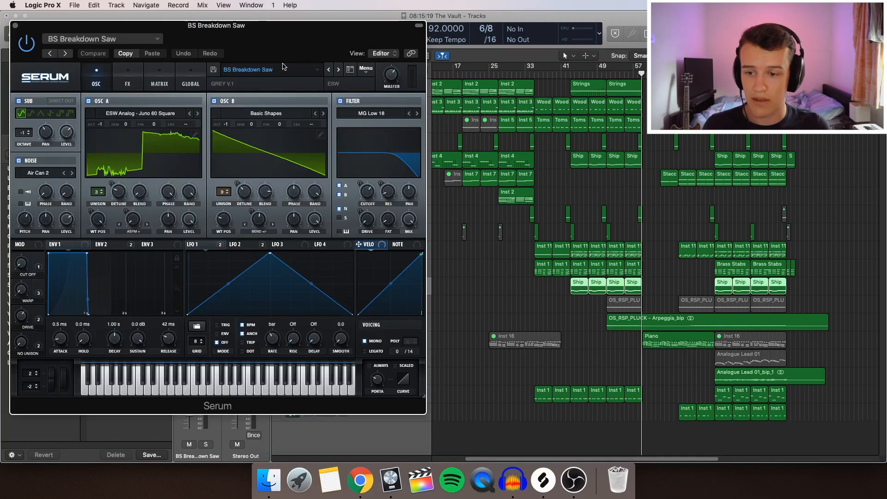
left_click_drag(301, 36, 548, 176)
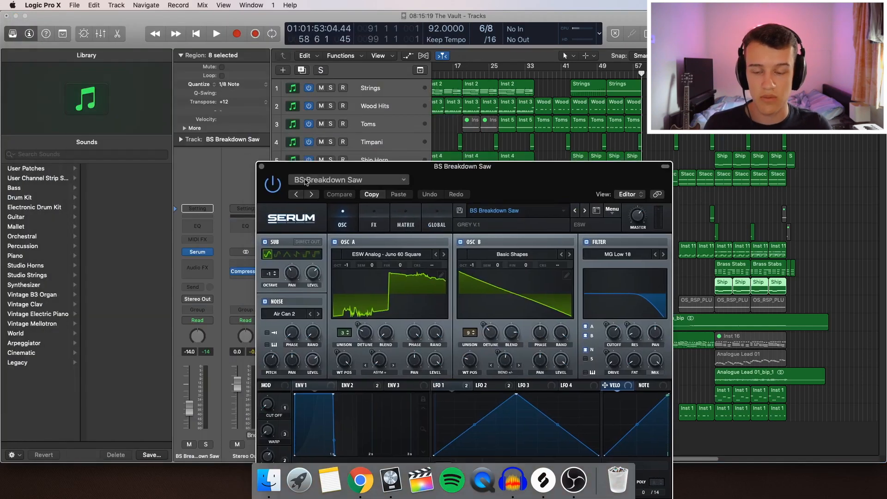
left_click(262, 167)
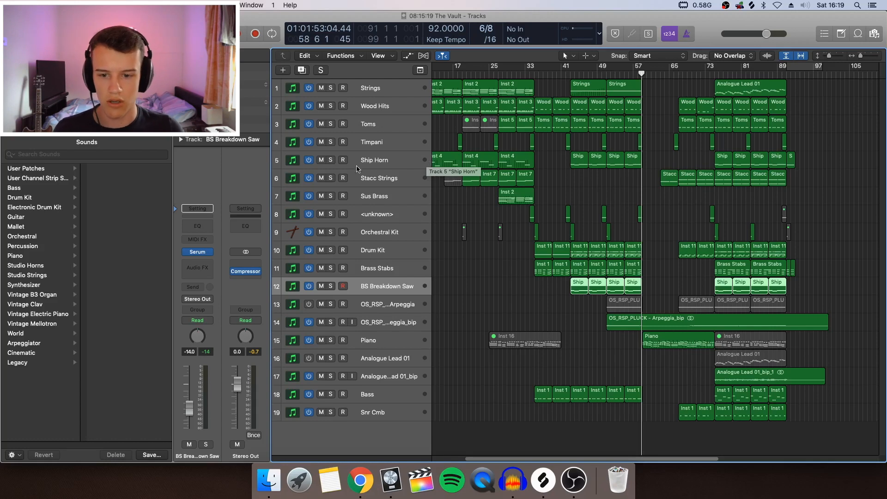
Solo the Ship Horn and BS Breakdown Saw tracks and play them together from bar 43.
left_click(330, 160)
left_click(331, 286)
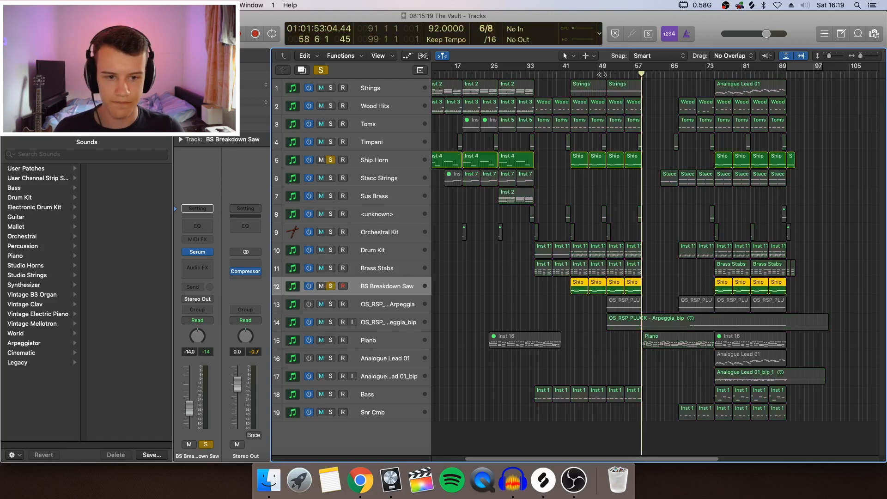
left_click(572, 74)
key("space")
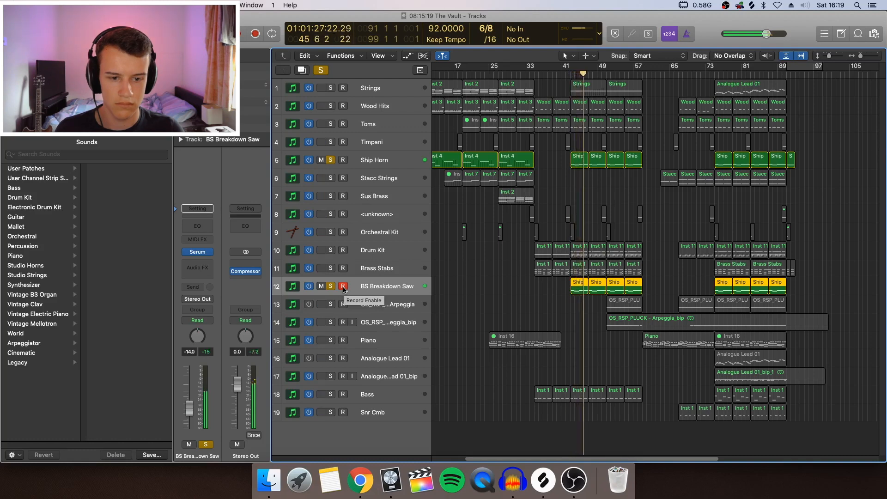
Compare BS Breakdown Saw and Ship Horn by soloing each alone during playback, then remove both solos.
left_click(330, 160)
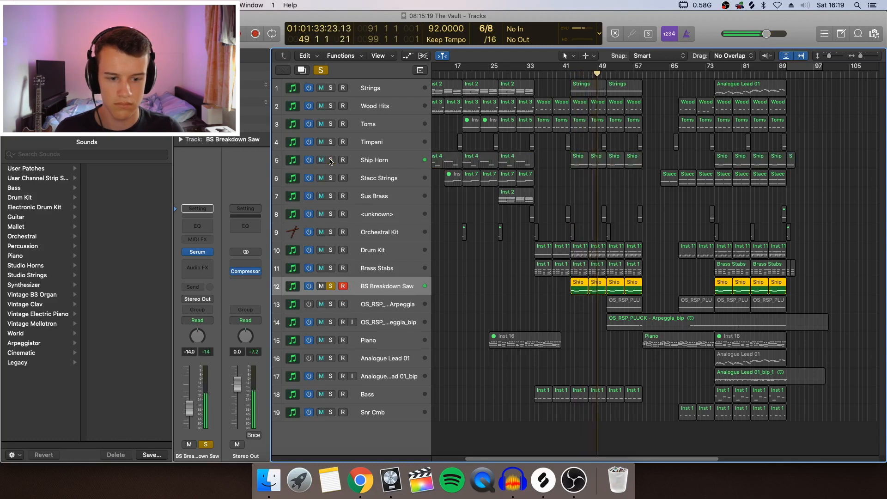
left_click(330, 160)
left_click(331, 286)
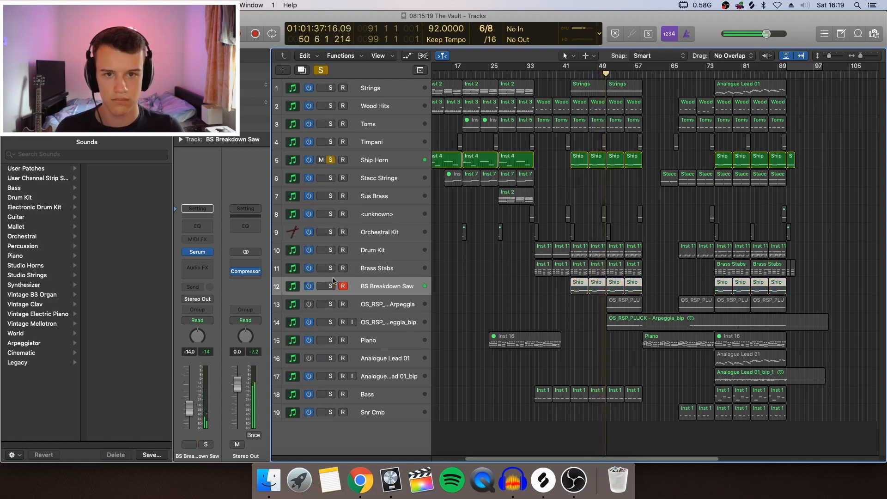
left_click(331, 159)
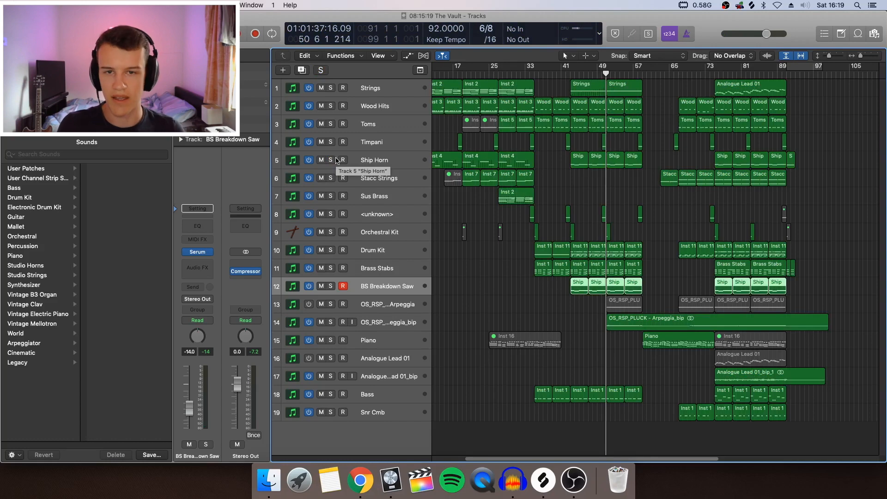
Inspect the oscillator and FX pages of the OS_RSP_PLUCK arpeggio track's Serum patch, then close the plug-in.
left_click(583, 324)
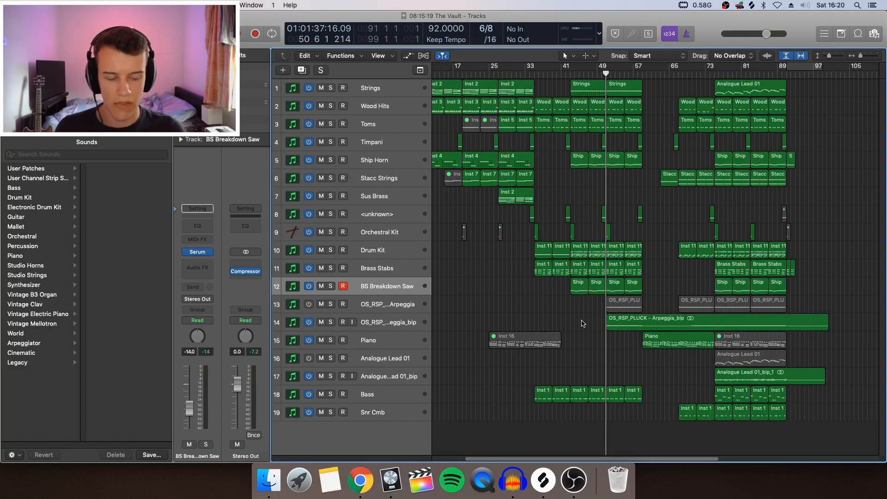
left_click(386, 319)
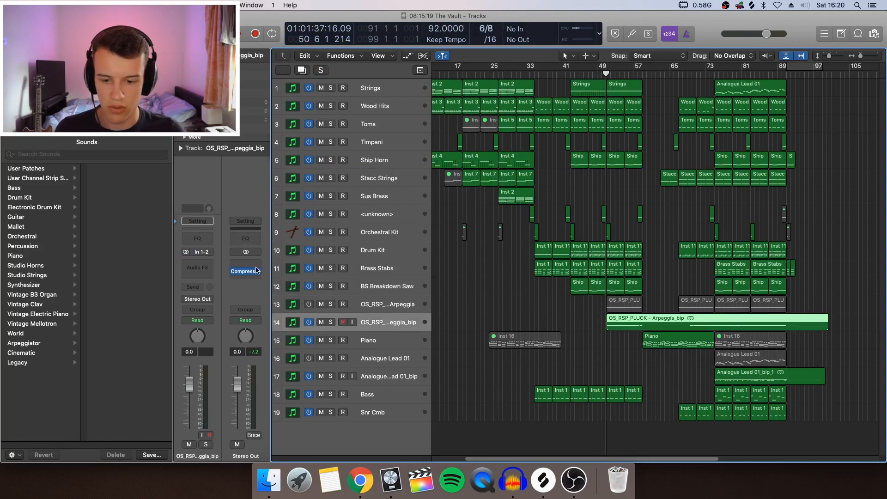
left_click(362, 302)
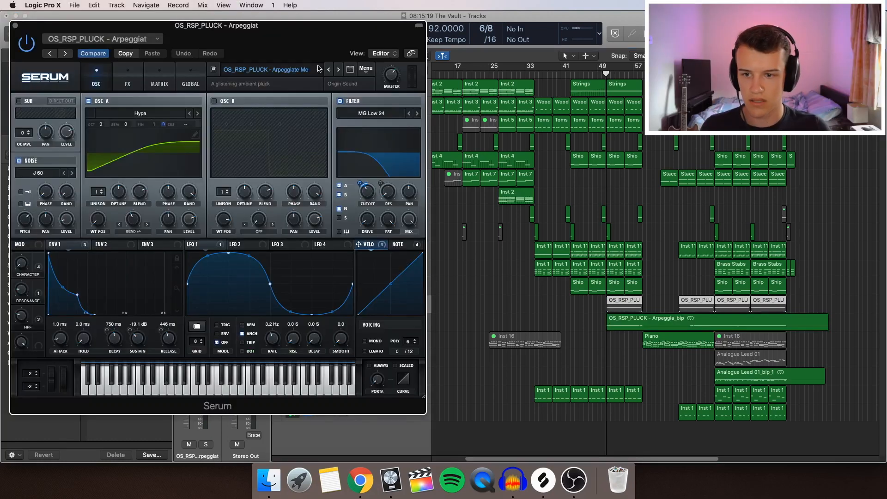
left_click_drag(305, 49, 398, 50)
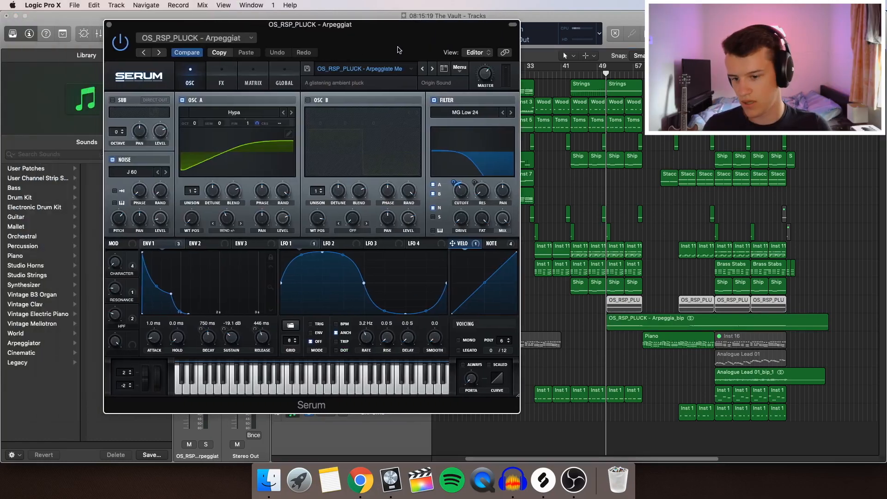
left_click(221, 79)
left_click(190, 80)
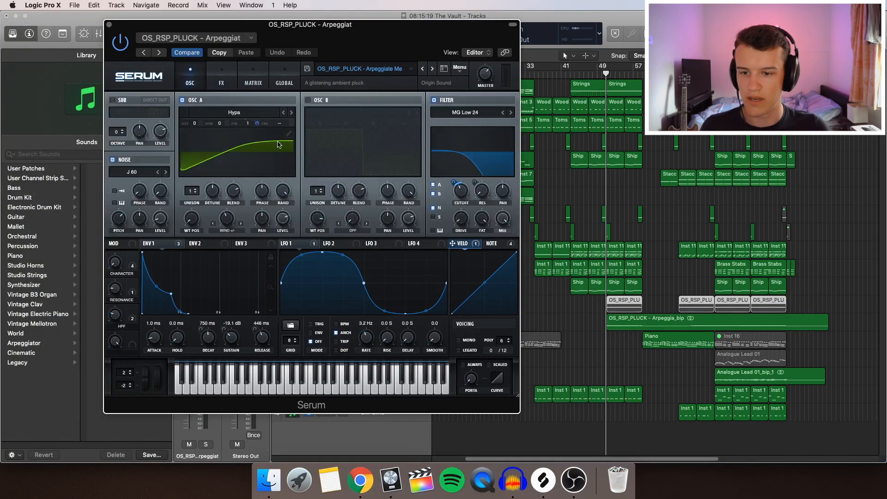
left_click(110, 25)
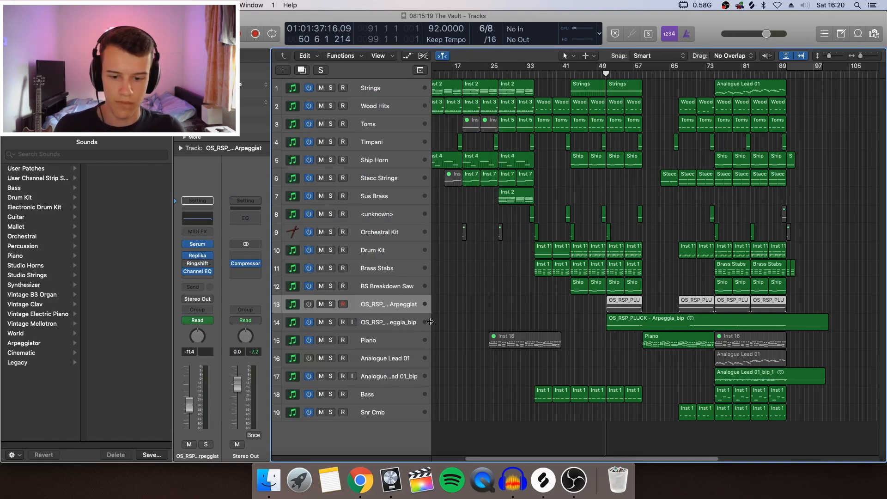
Solo the bounced OS_RSP_PLUCK - Arpeggia_bip track, play it, then turn its solo off.
left_click(609, 327)
key("s")
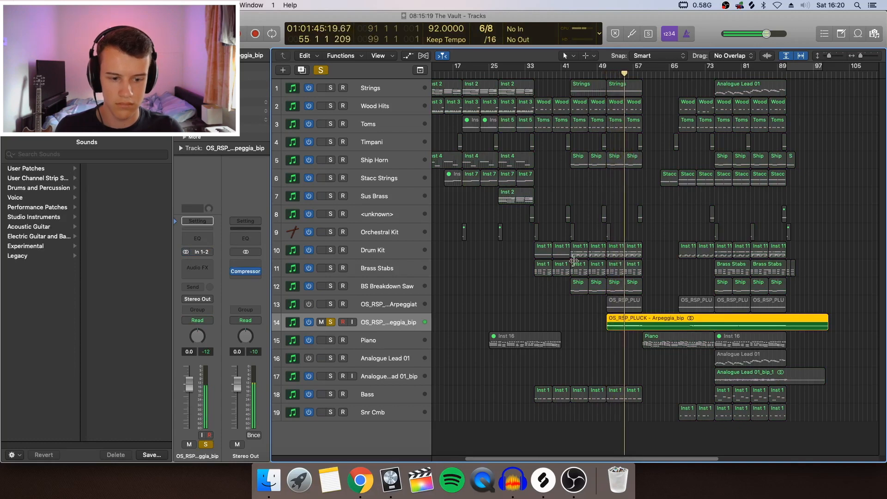
key("s")
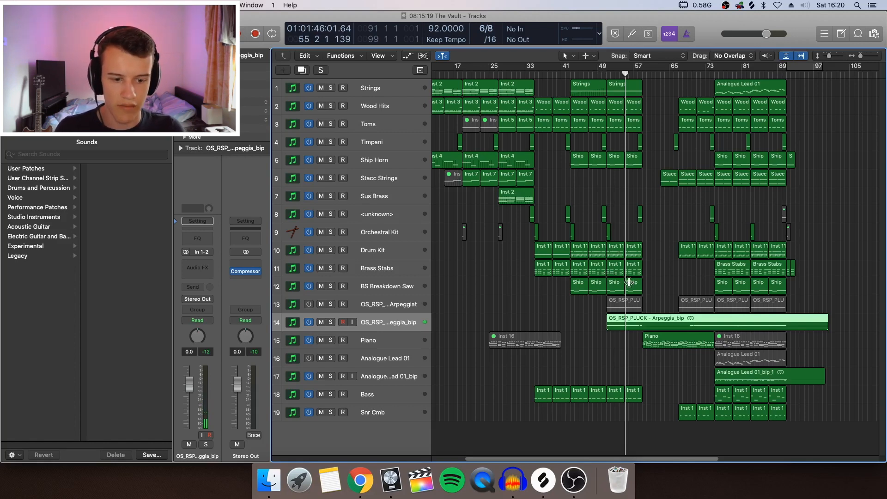
Inspect the notes and modulation automation of the Strings region at bar 43 in the Piano Roll, then close the editor.
left_click(617, 85)
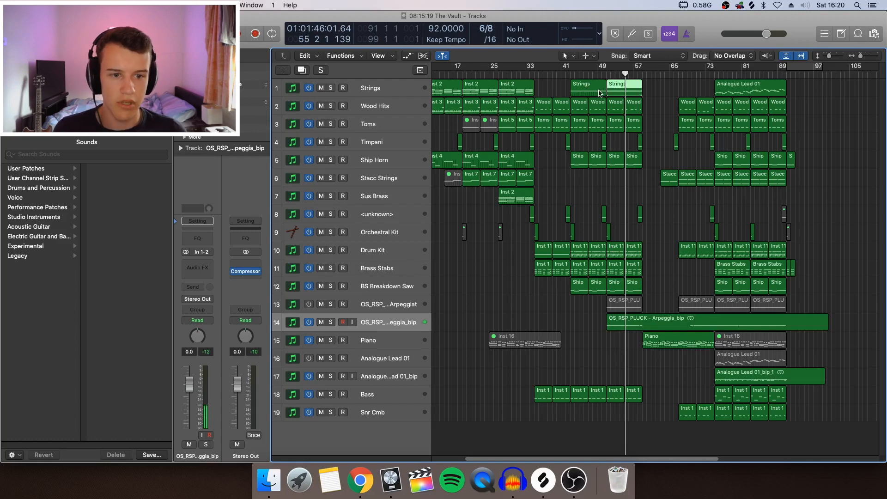
left_click(597, 94)
double_click(596, 94)
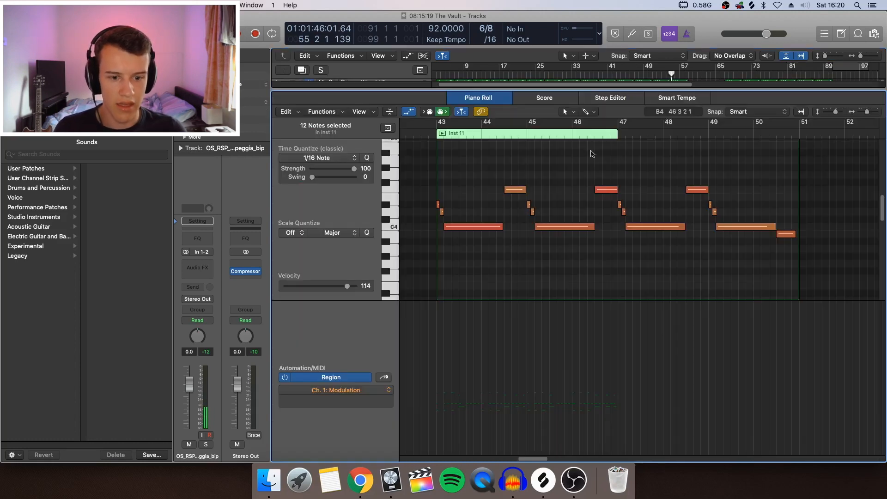
left_click(408, 113)
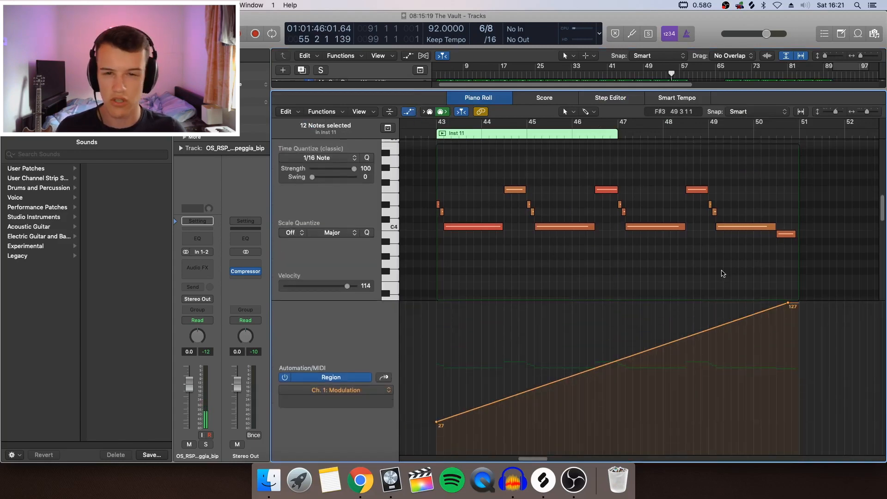
key("p")
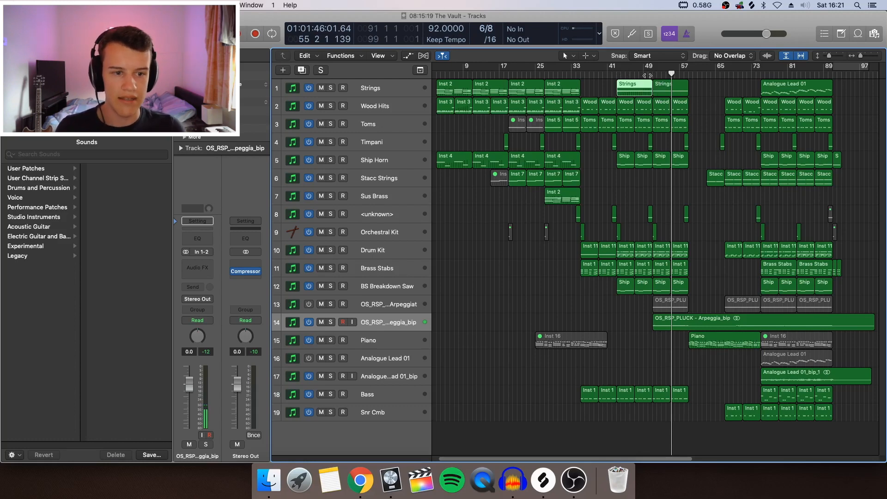
Play the arrangement from around bar 49, solo the Strings track during playback, then turn its solo off.
left_click(647, 75)
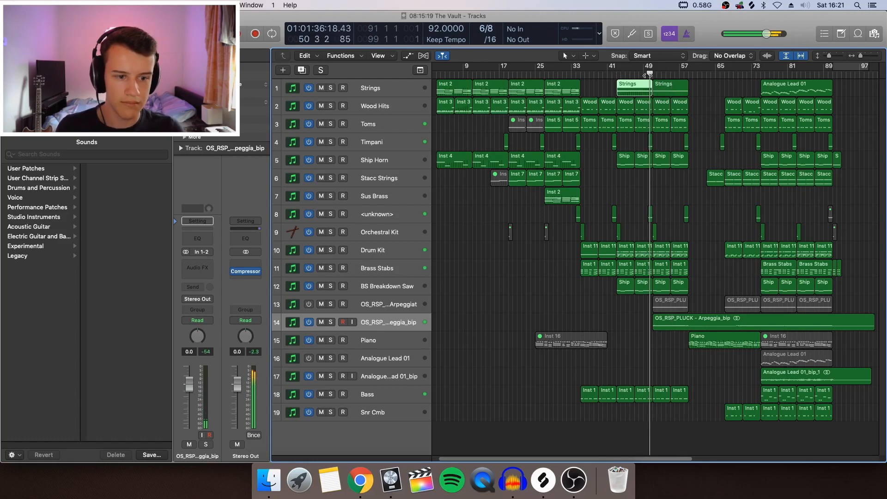
left_click(330, 89)
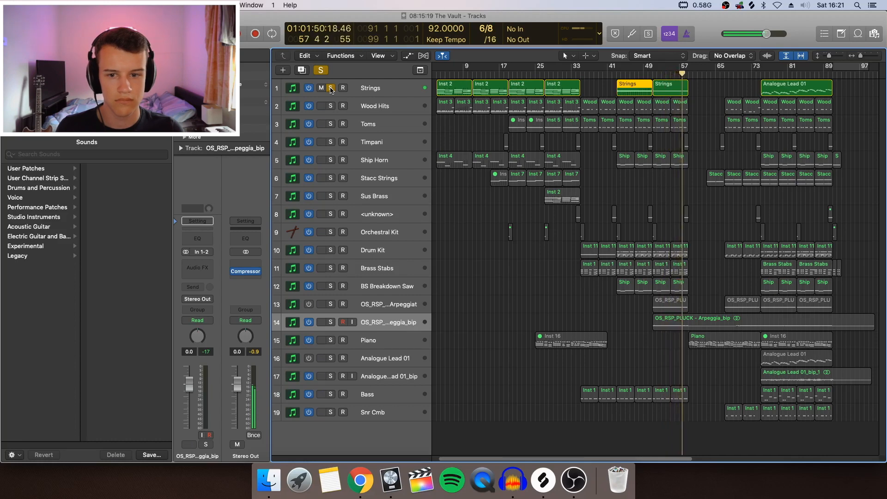
left_click(331, 88)
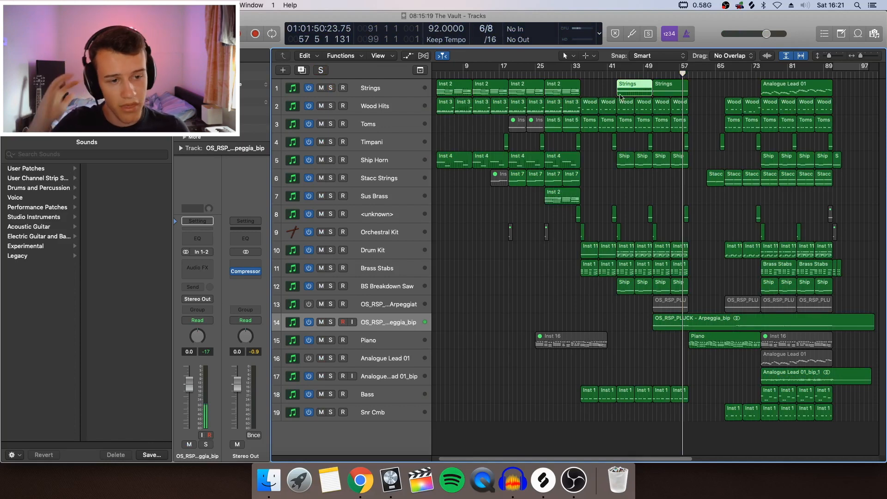
Inspect the Wolfenstein Strings High and Low patches in the Strings track's Kontakt 5 instrument, then close the plug-in.
left_click(409, 93)
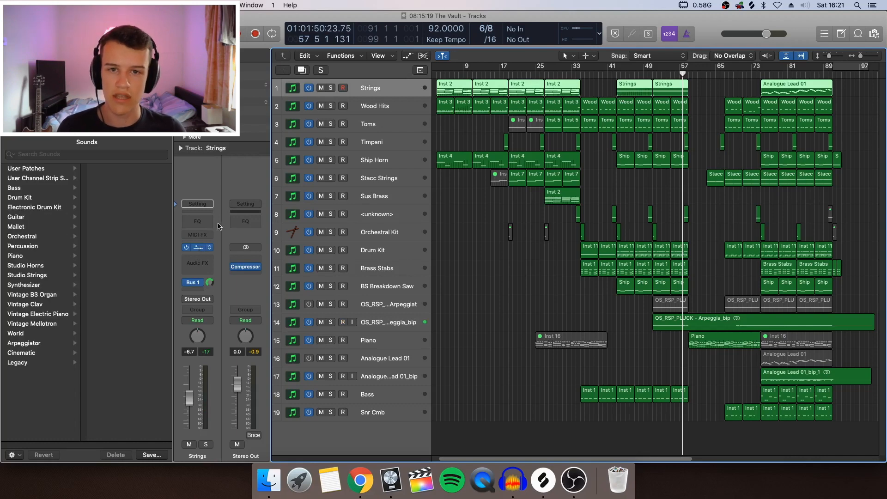
left_click(198, 248)
scroll(243, 198, "down", 4)
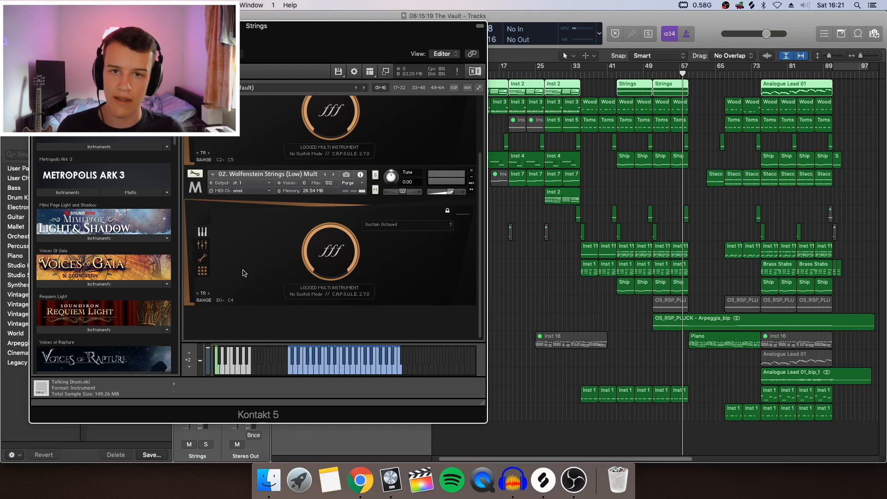
scroll(301, 250, "up", 4)
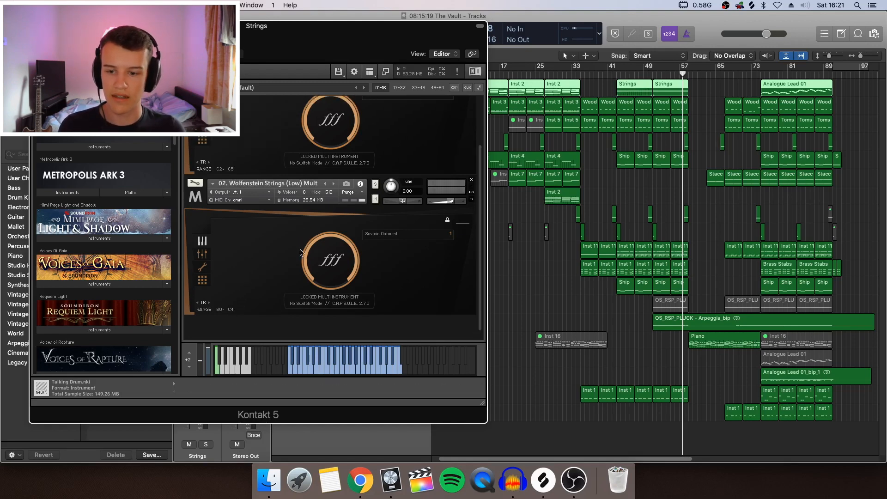
scroll(292, 256, "up", 1)
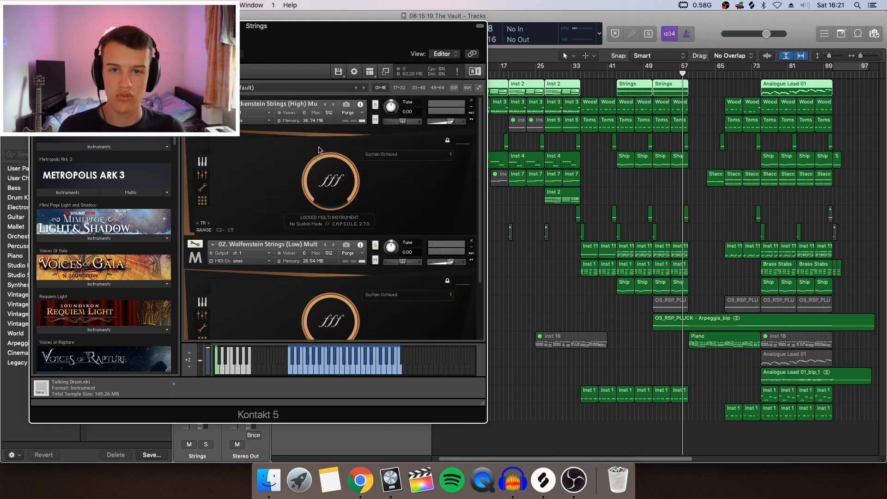
left_click(35, 26)
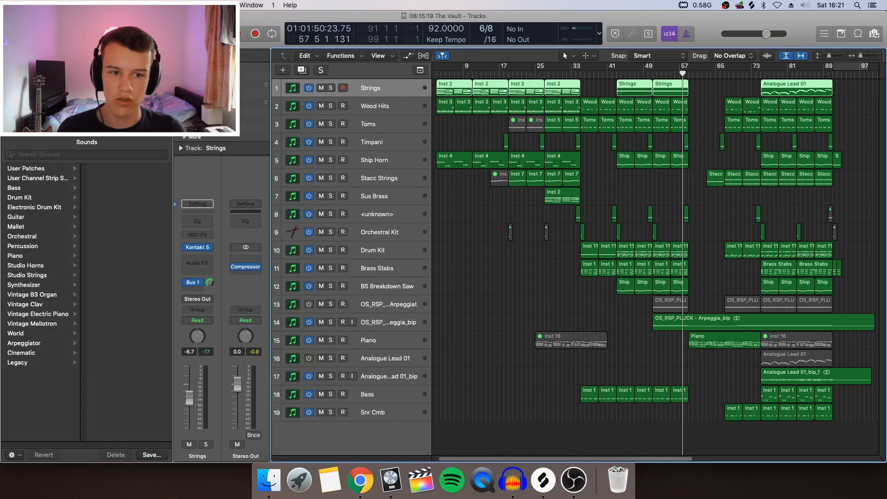
Clear the region selection and play the full mix through to bar 75.
left_click(587, 137)
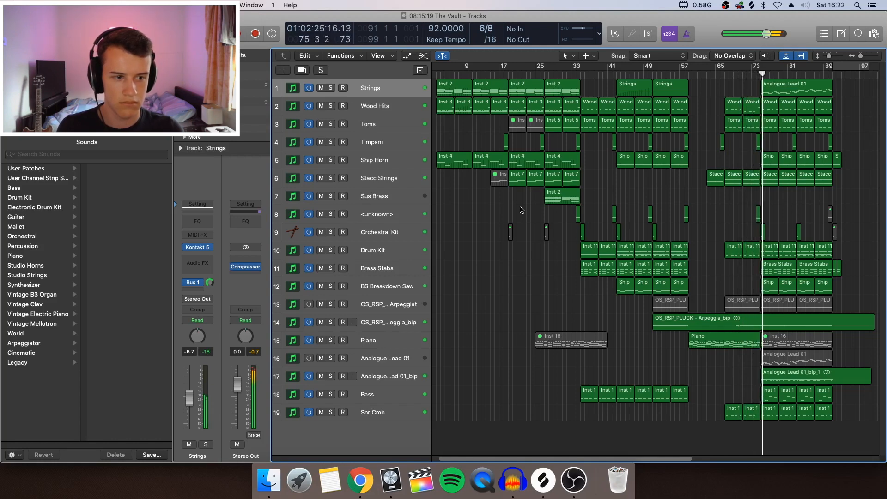
scroll(671, 218, "right", 5)
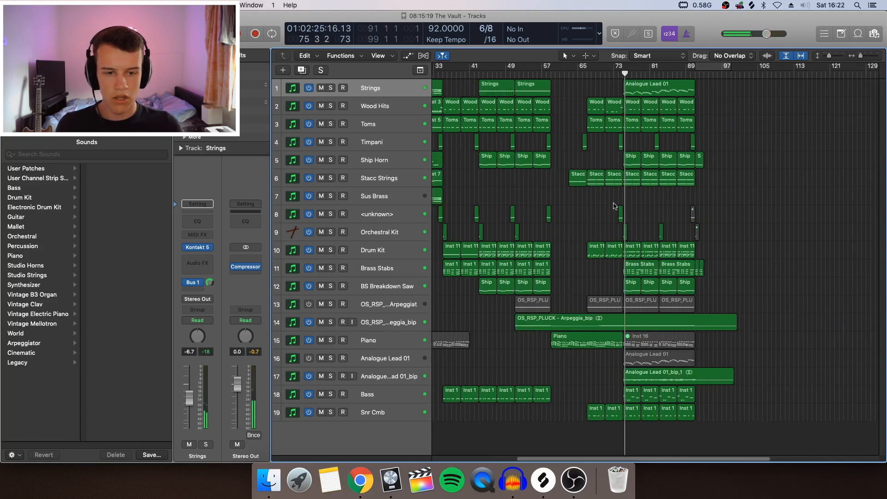
scroll(615, 206, "left", 4)
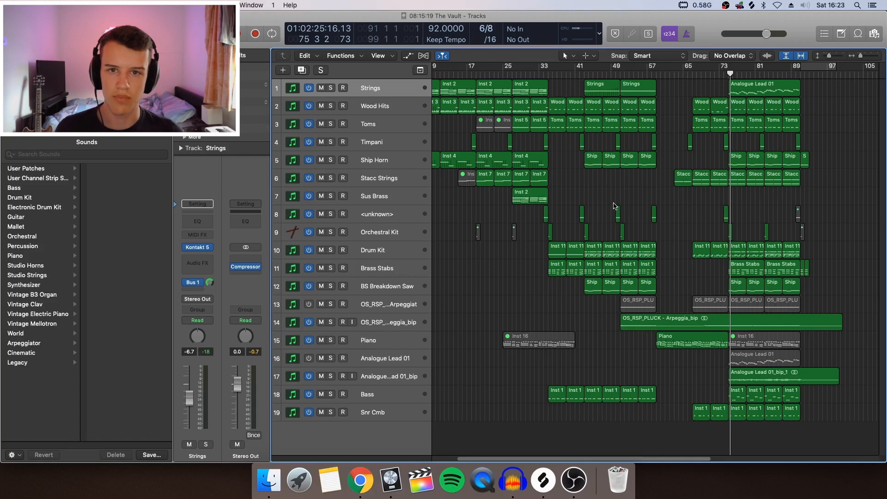
Unmute the Piano track's Inst 16 region at bar 25 and audition it with the track soloed, then remove the solo.
left_click(684, 341)
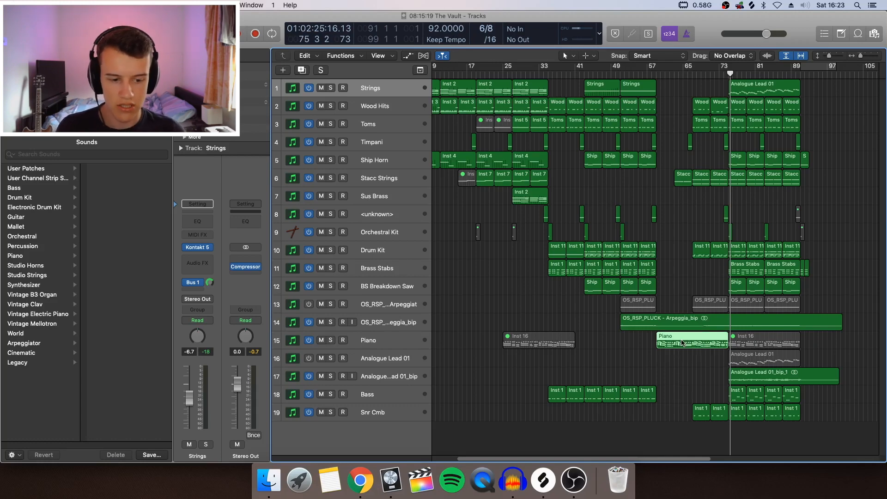
left_click(377, 347)
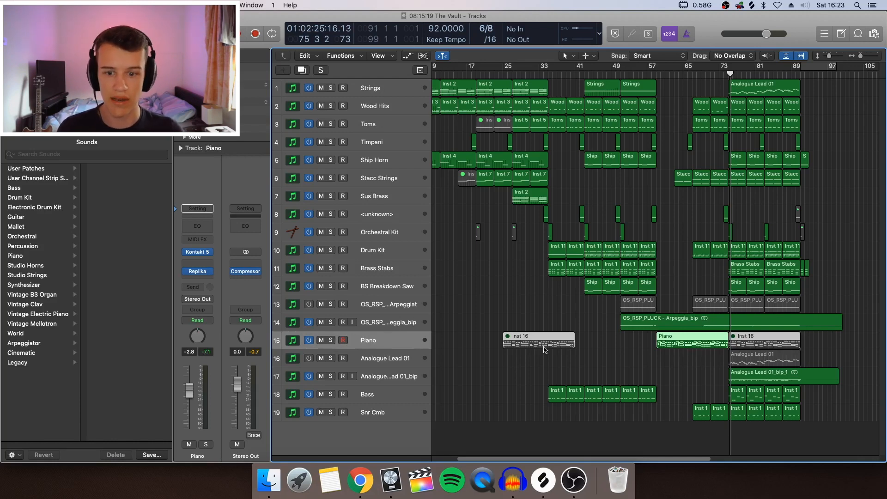
left_click(455, 355)
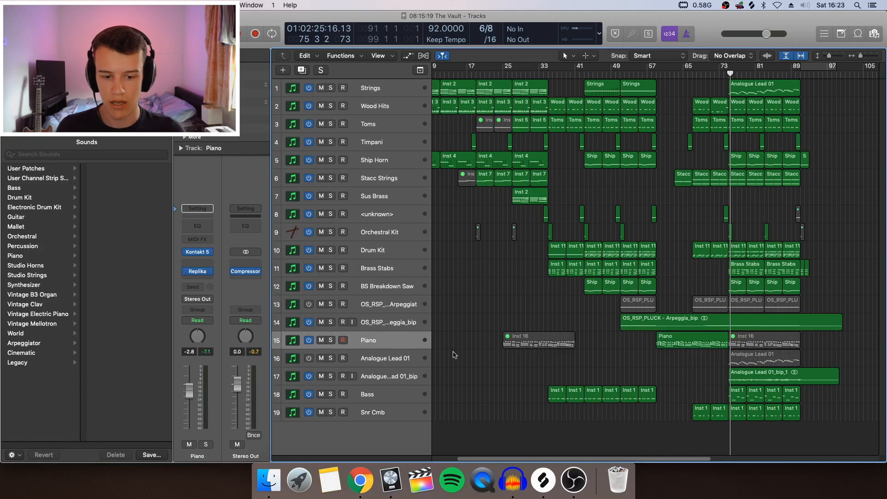
left_click(570, 343)
key("ctrl+s")
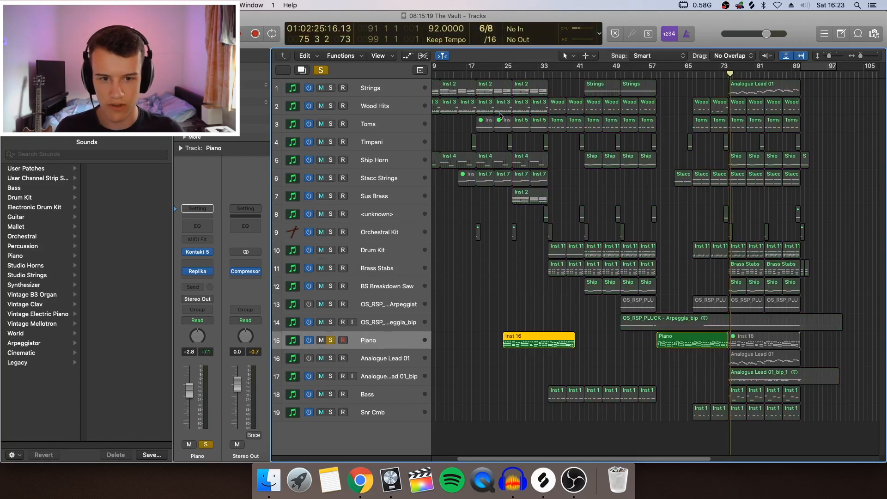
double_click(504, 72)
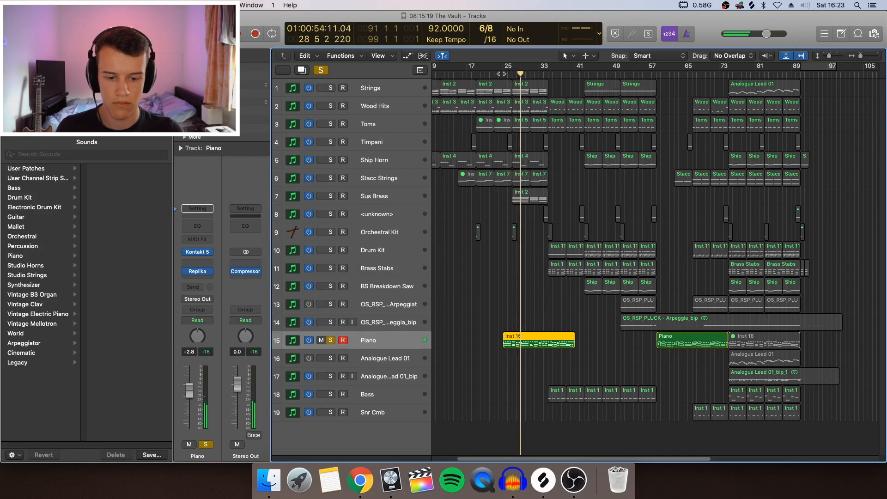
key("s")
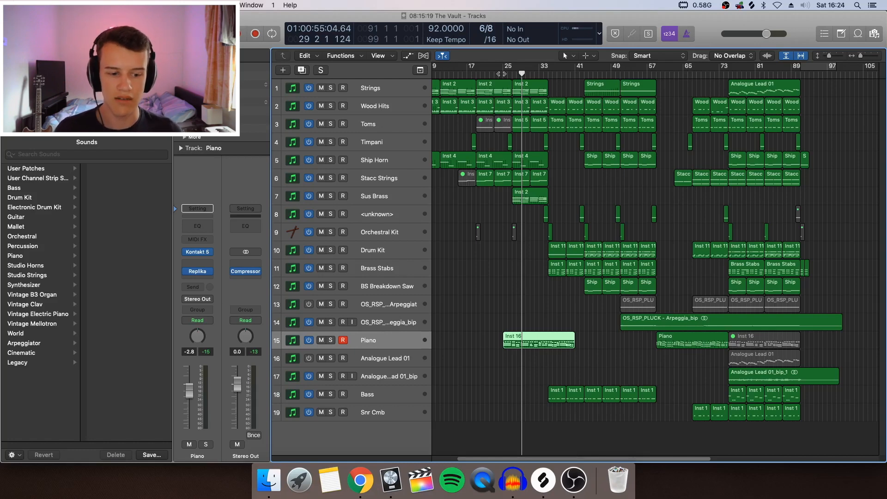
Disarm recording on the Piano track and audition its Piano region soloed from bar 59, then turn the solo off.
scroll(600, 329, "right", 5)
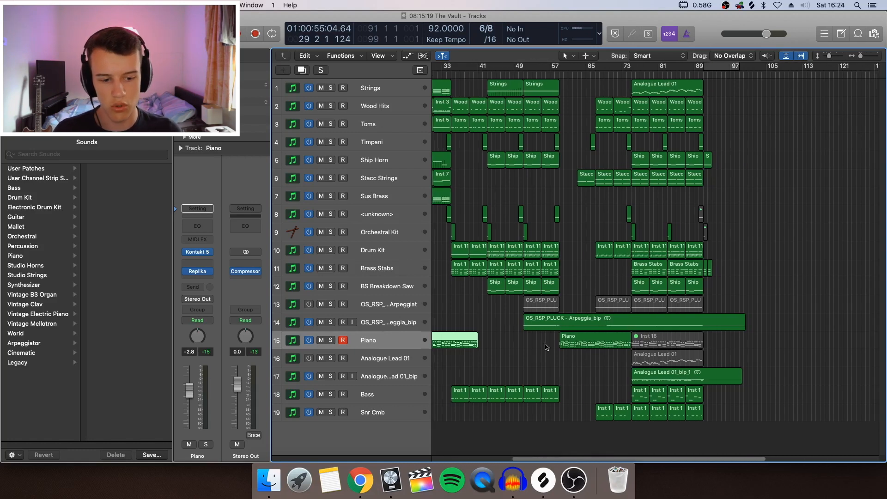
left_click(344, 341)
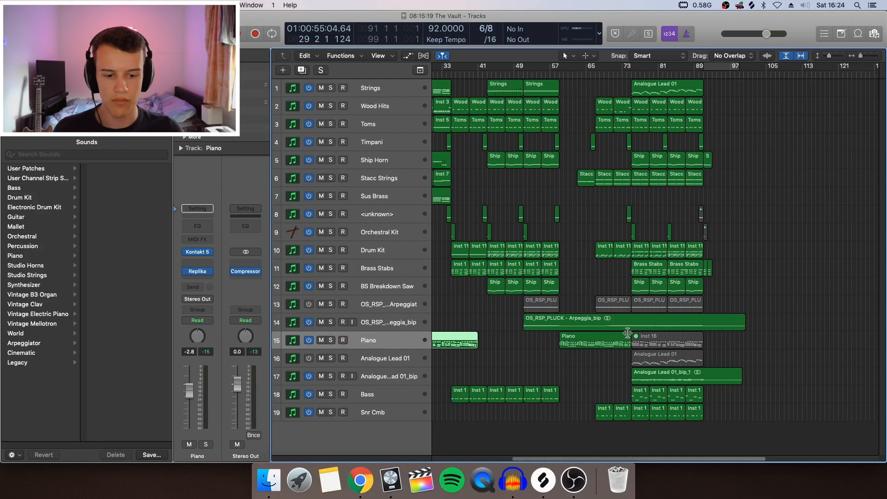
left_click(600, 343)
left_click(560, 76)
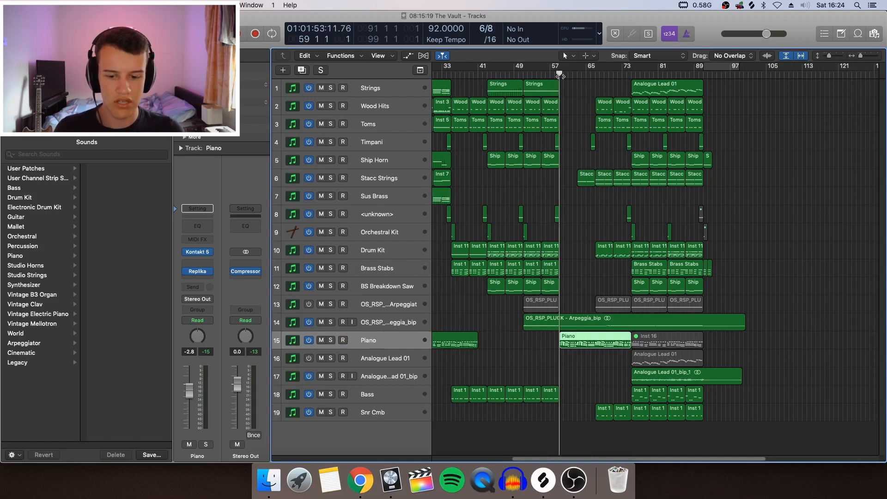
key("s")
key("space")
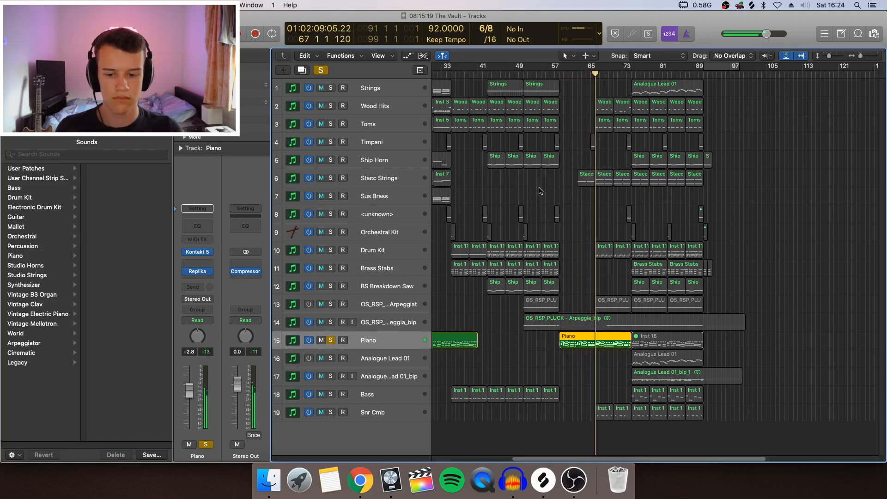
left_click(331, 341)
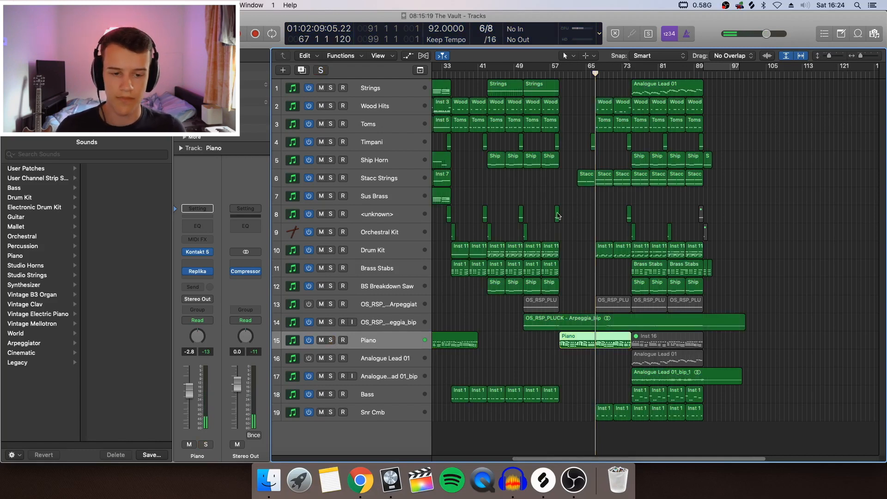
Select the Stacc Strings track, play its entrance from bar 62 and solo it during playback.
left_click(582, 180)
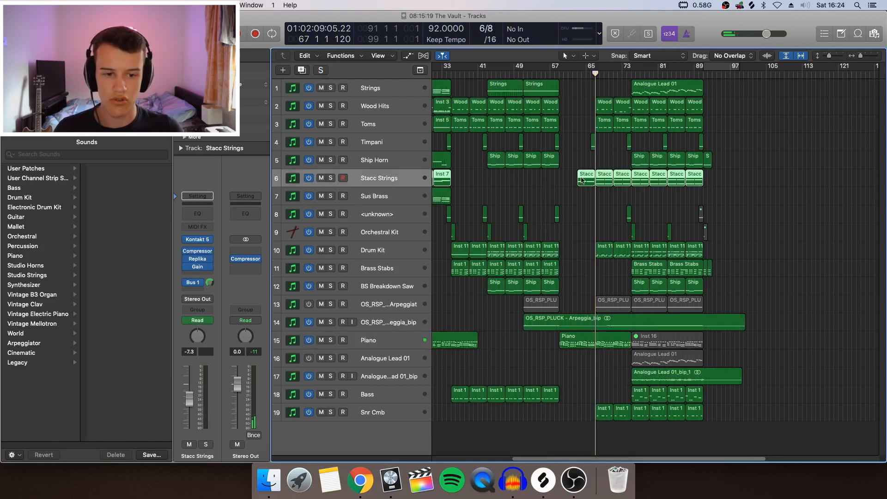
left_click(586, 208)
left_click(573, 75)
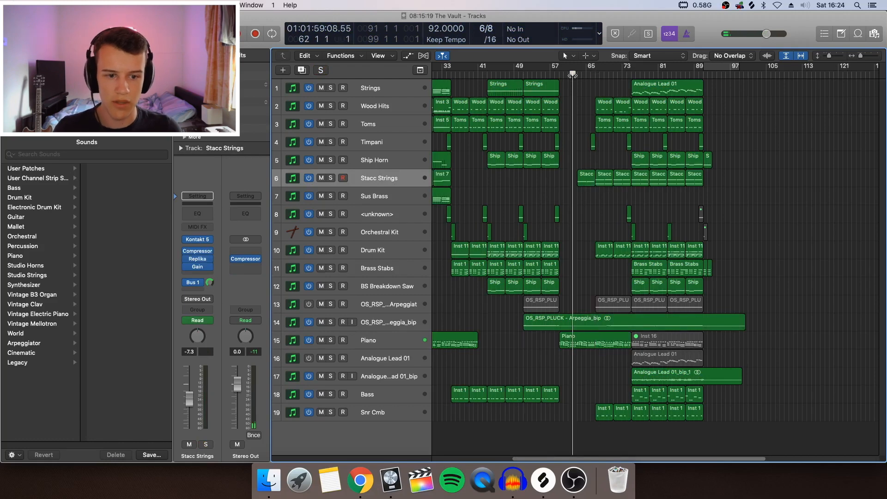
key("space")
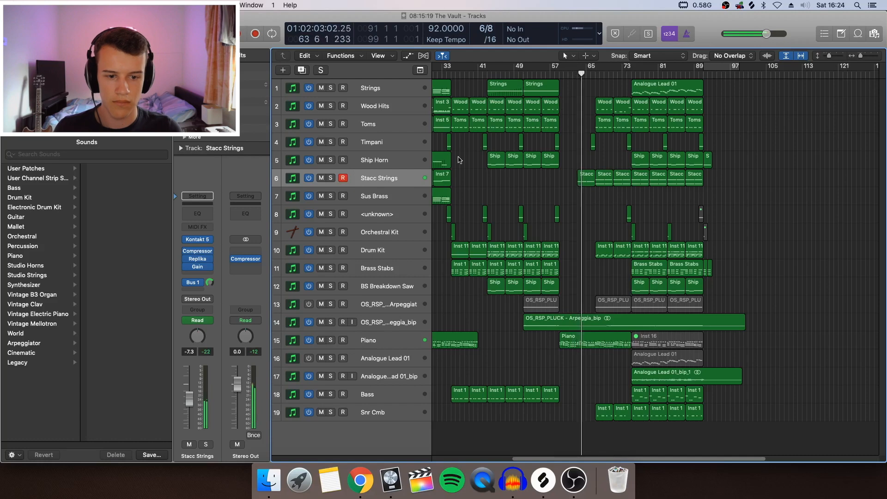
left_click(331, 178)
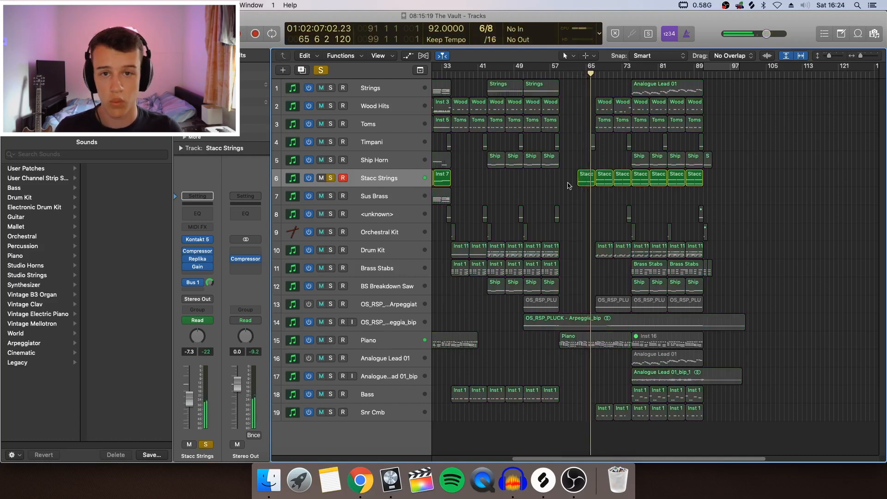
Examine the note pattern of the first Stacc Strings region at bar 63 in the Piano Roll, then close the editor.
left_click(589, 183)
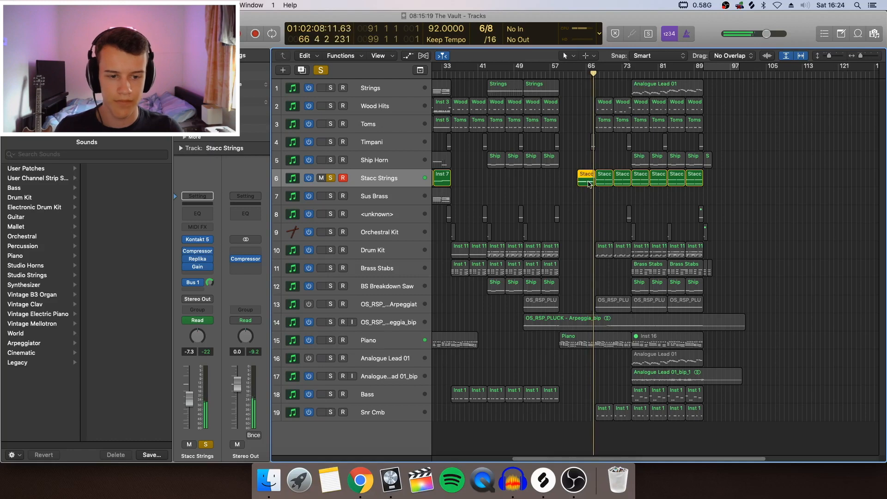
double_click(589, 183)
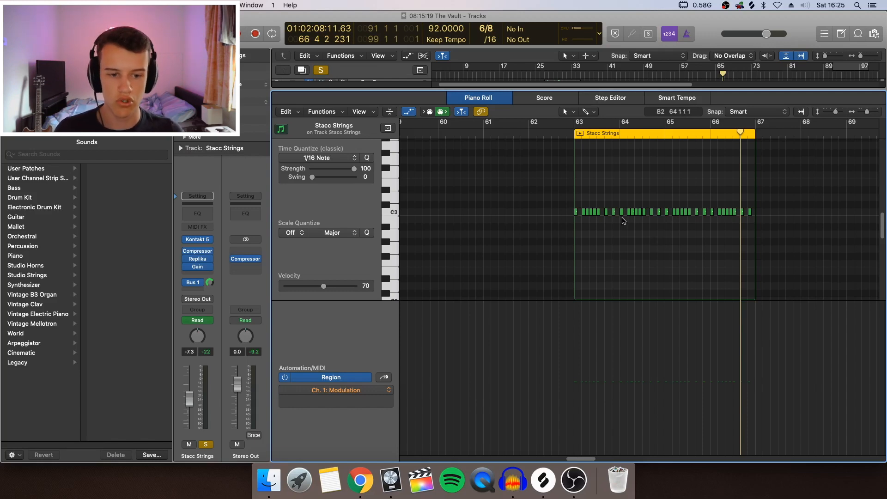
left_click(632, 214)
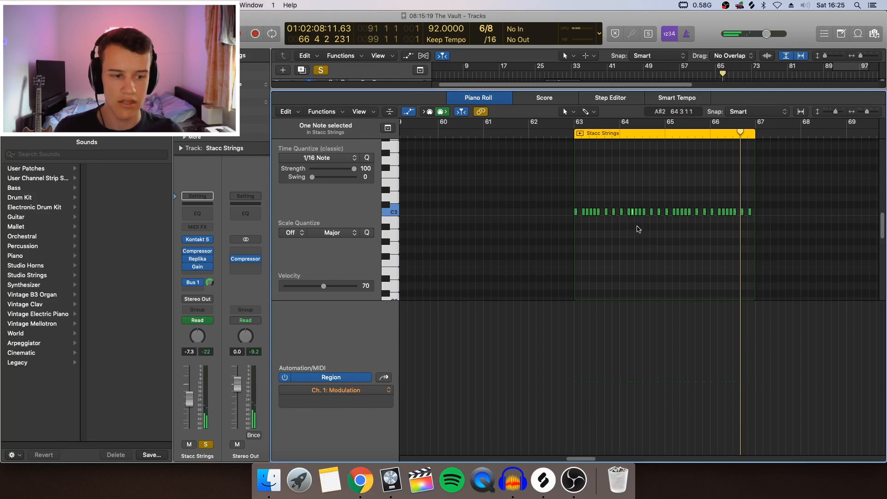
key("e")
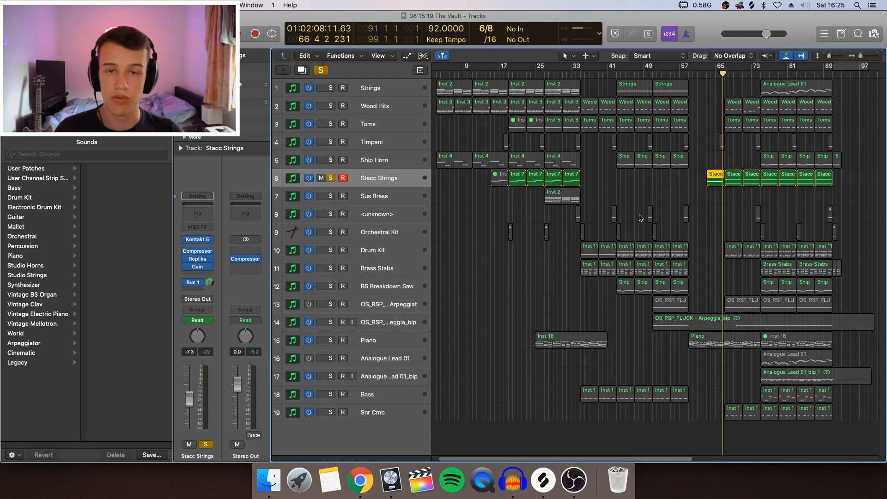
left_click(640, 218)
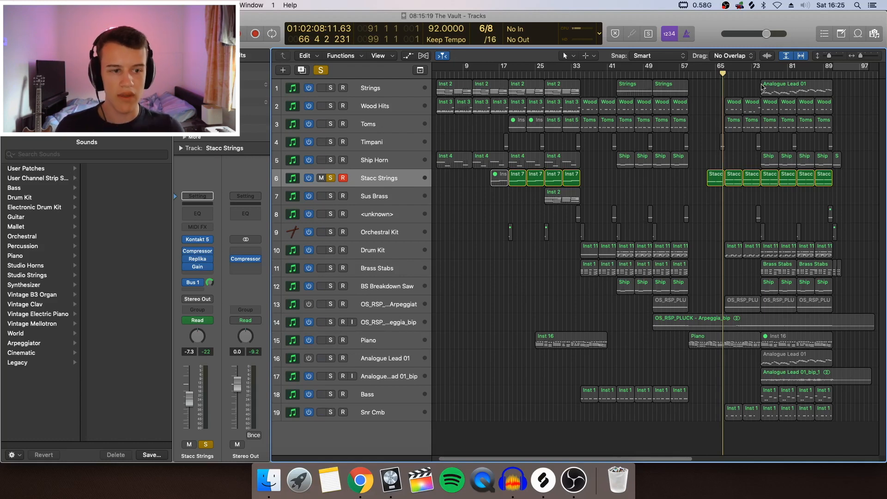
Examine the notes of the Stacc Strings region at bar 67 in the Piano Roll, then close the editor.
left_click(716, 182)
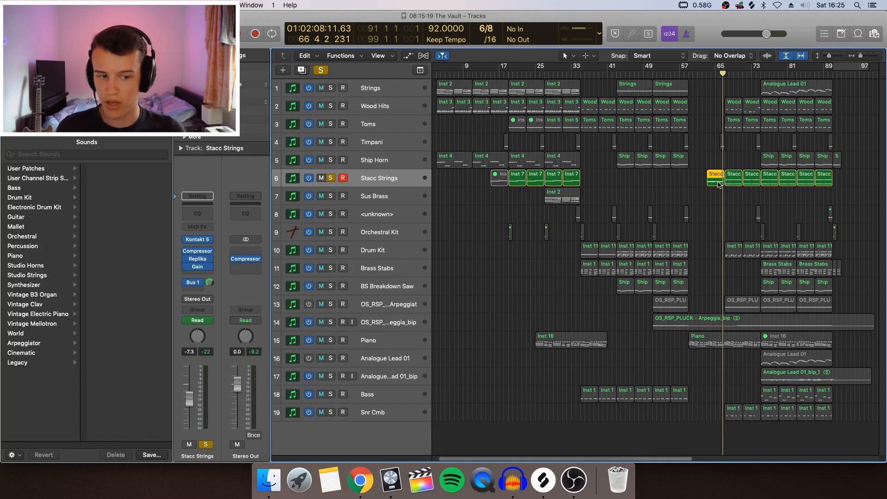
left_click(735, 184)
double_click(736, 184)
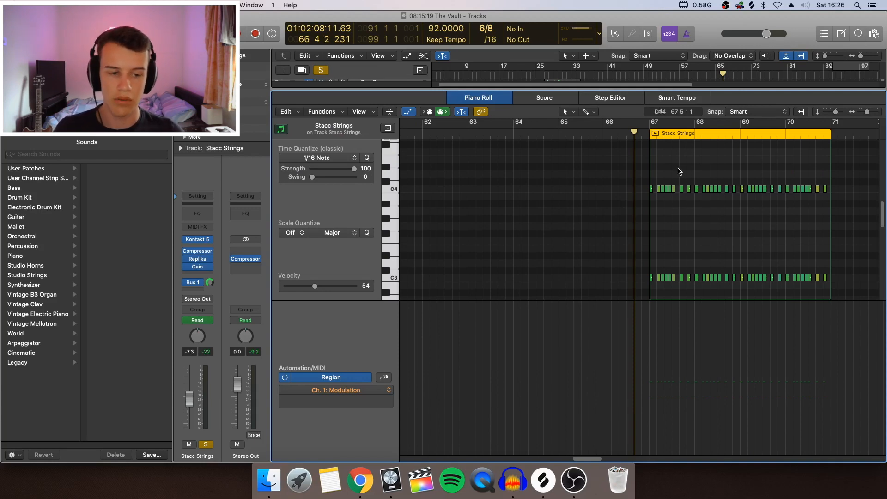
key("p")
left_click(693, 190)
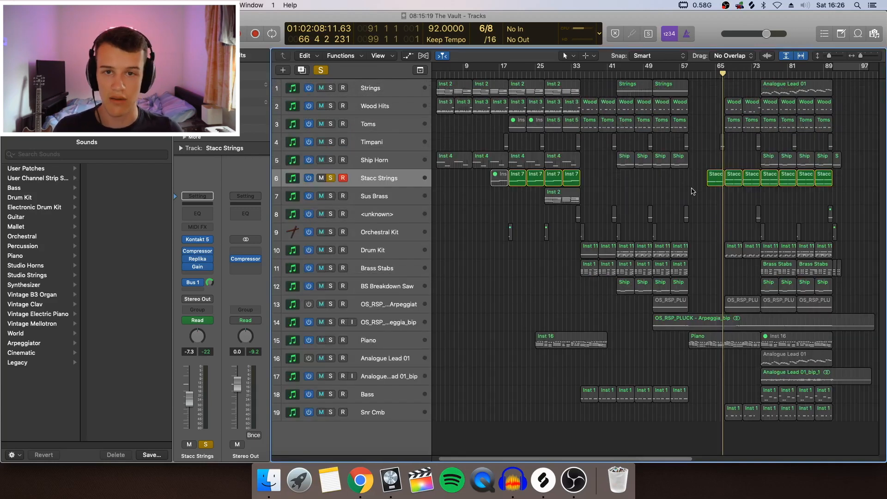
Audition the soloed Stacc Strings track from about bar 66, then turn its solo off.
scroll(684, 194, "right", 4)
double_click(619, 74)
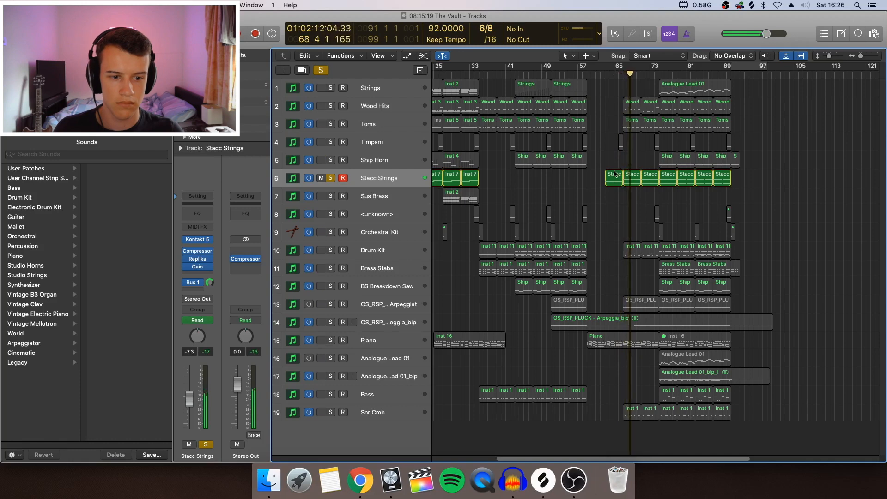
key("space")
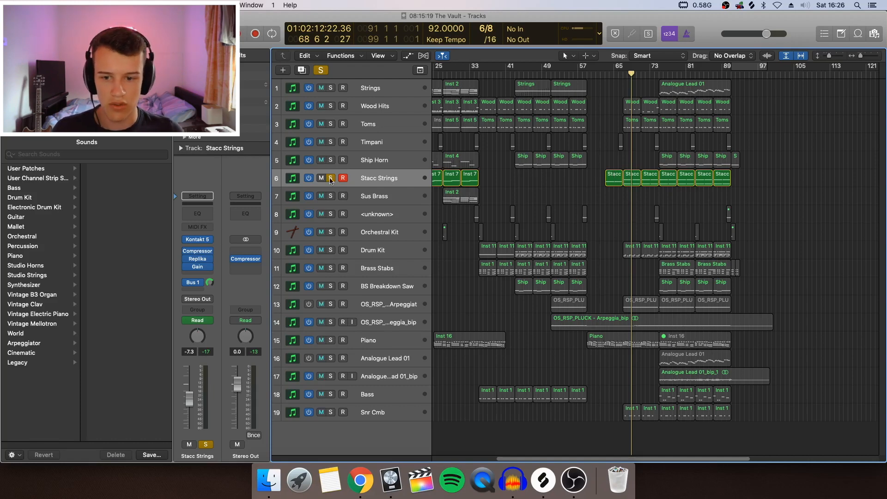
key("s")
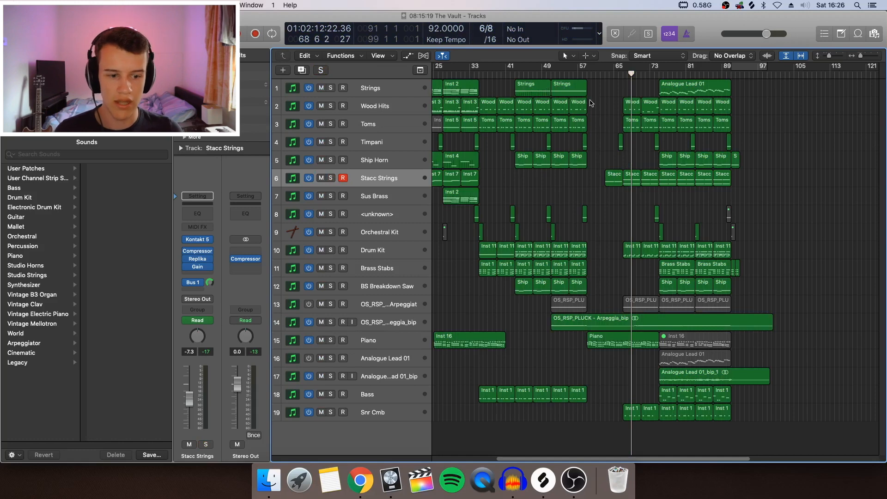
Solo the Drum Kit track and audition it from bar 67, then remove the solo.
left_click(329, 251)
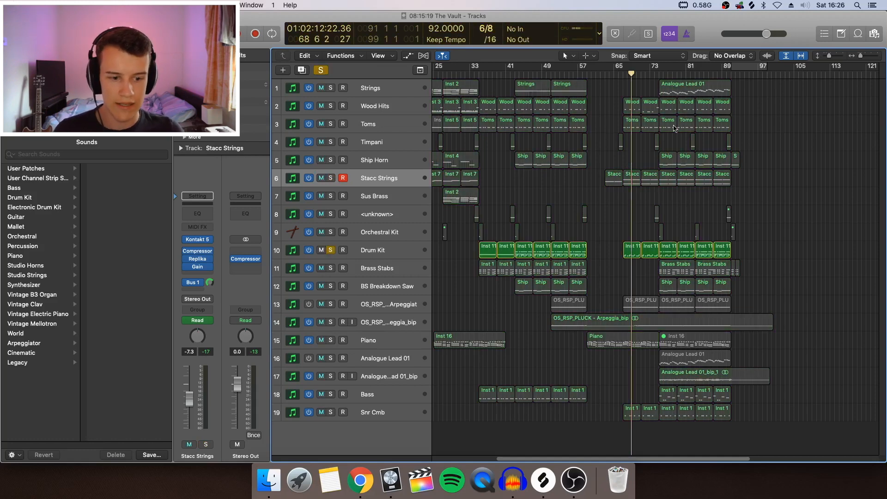
left_click(623, 77)
key("space")
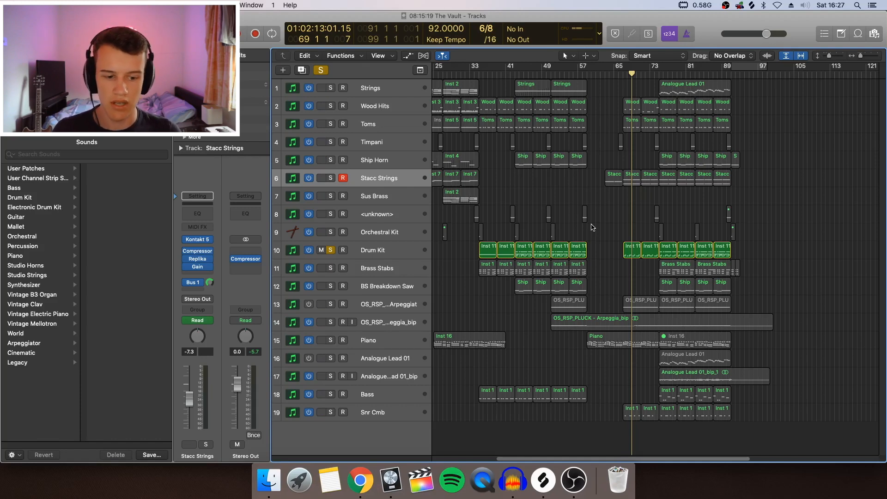
left_click(331, 250)
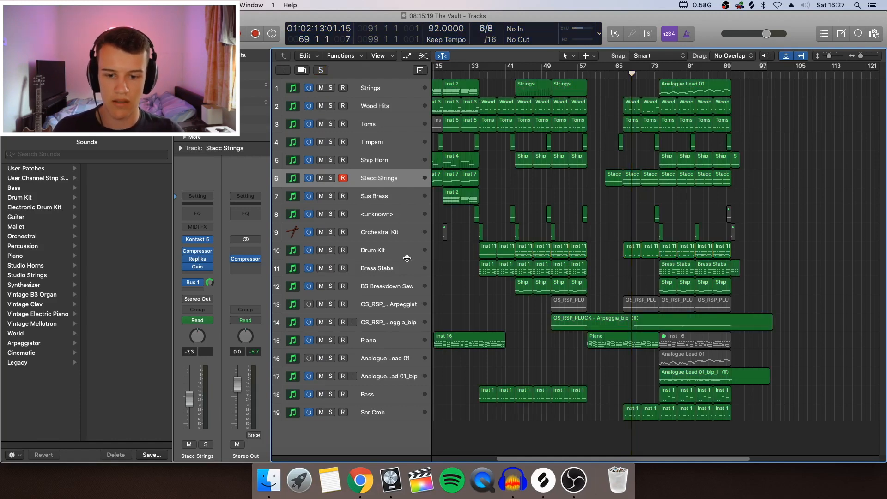
Move the playhead to bar 67 and inspect the High Cut Frequency automation on the OS_RSP_PLUCK - Arpeggiat track, then hide the automation.
left_click(604, 326)
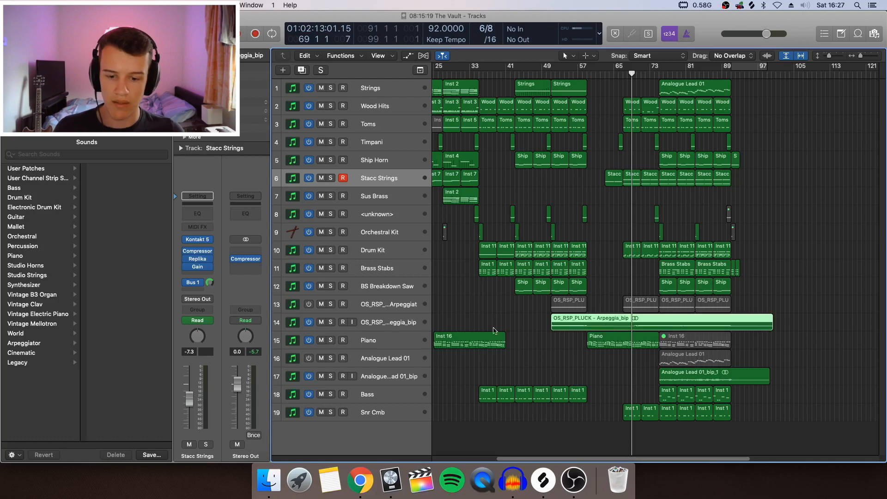
left_click(400, 327)
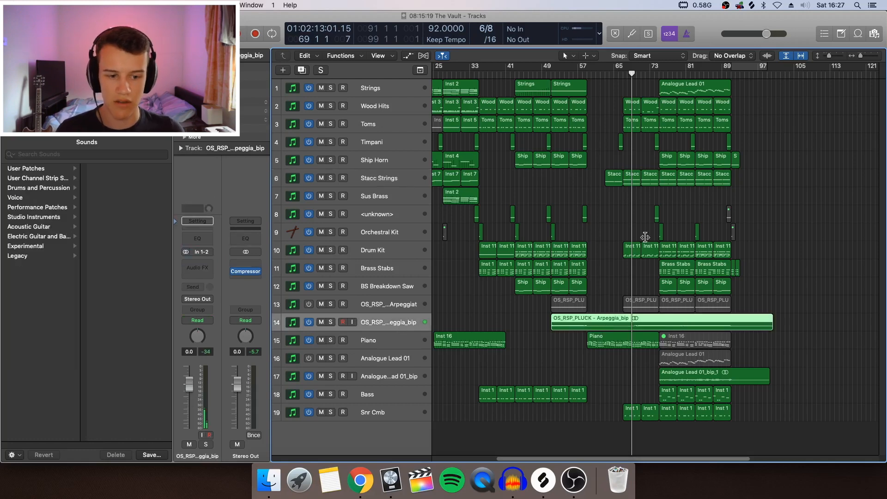
left_click_drag(632, 73, 622, 73)
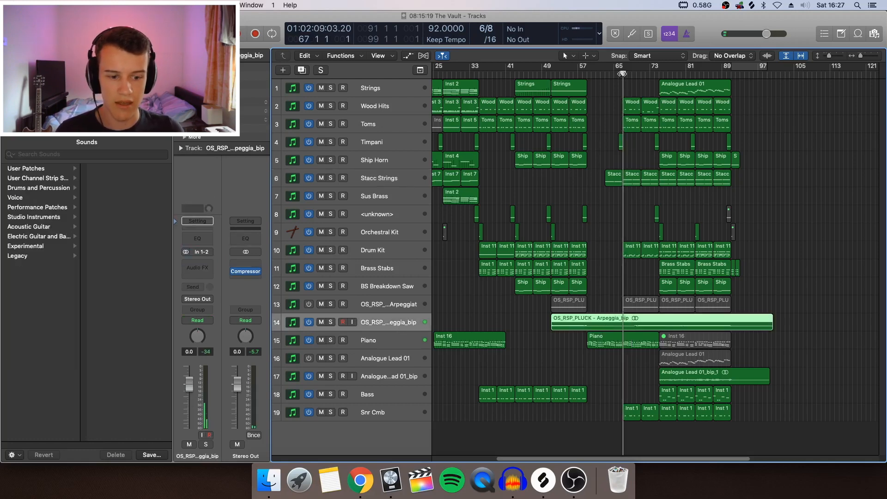
left_click(377, 303)
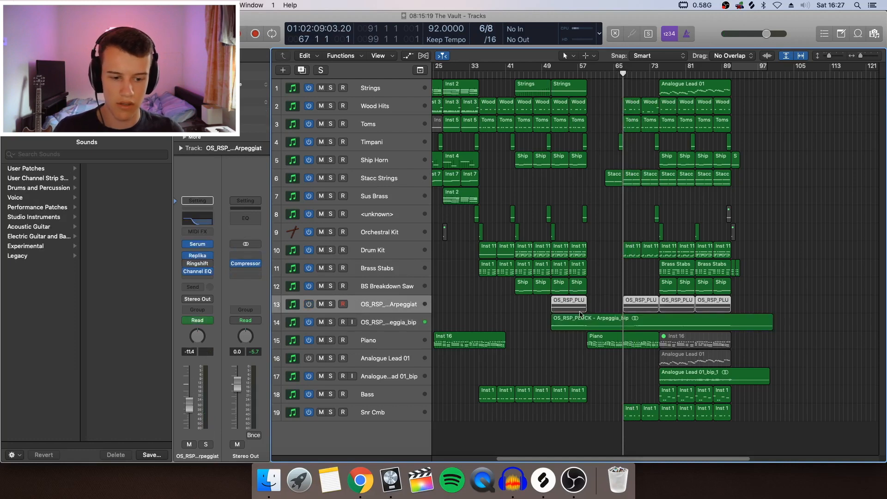
key("a")
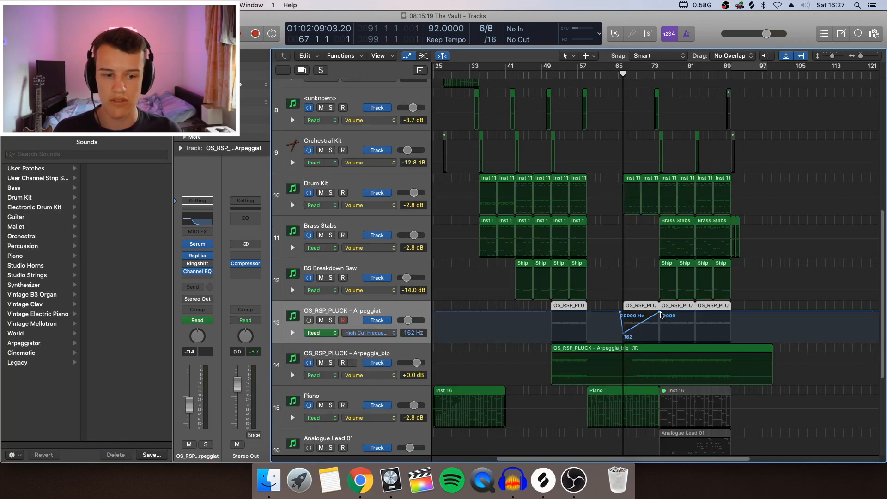
key("a")
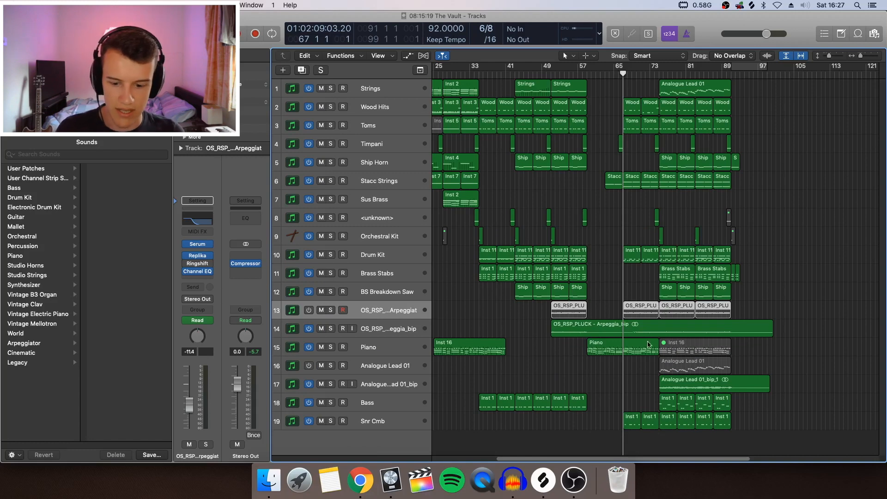
Solo the Snr Cmb track and audition its entrance at bar 67, then turn the solo off.
left_click(386, 425)
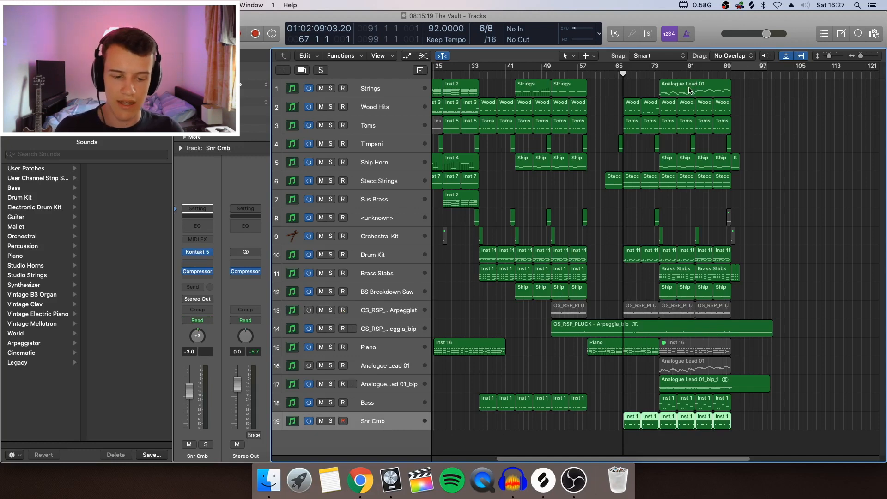
key("s")
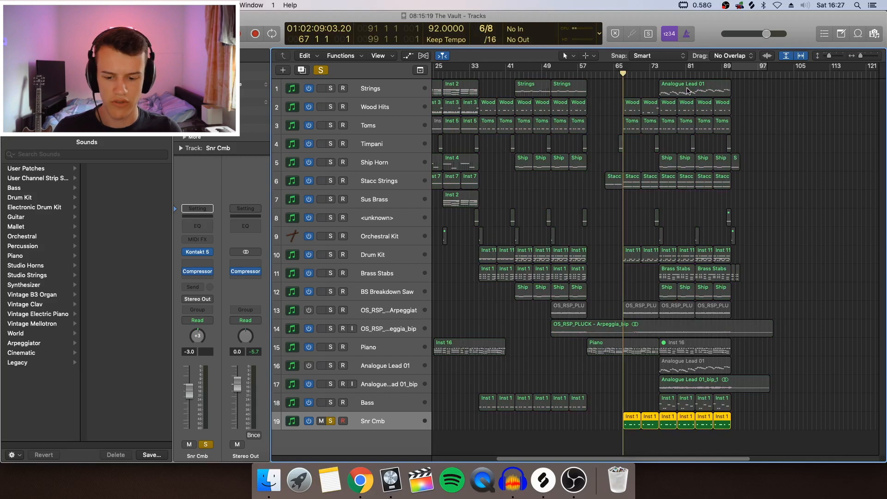
key("space")
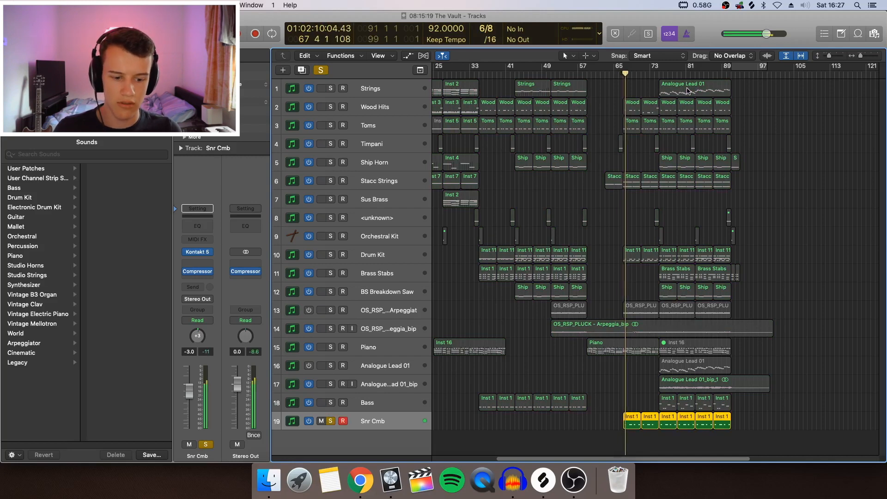
key("space")
key("s")
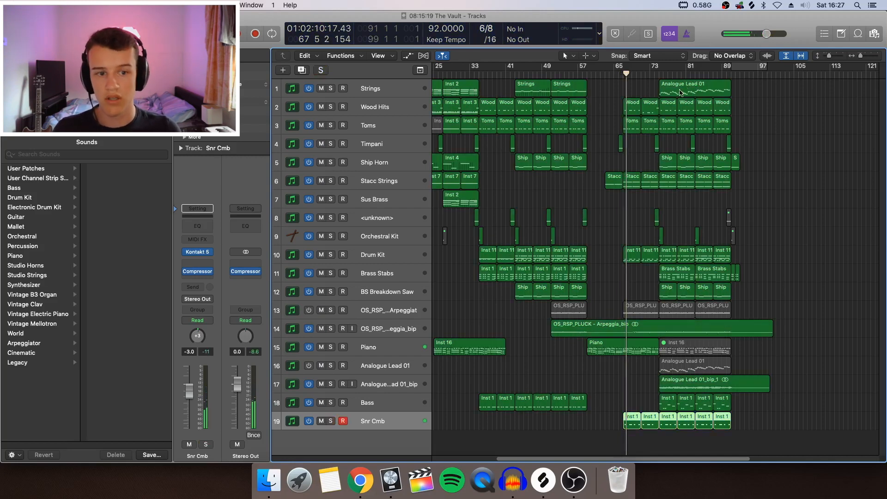
Play the full arrangement from just before bar 67, then play it from about bar 73 through the ending.
left_click(618, 75)
key("space")
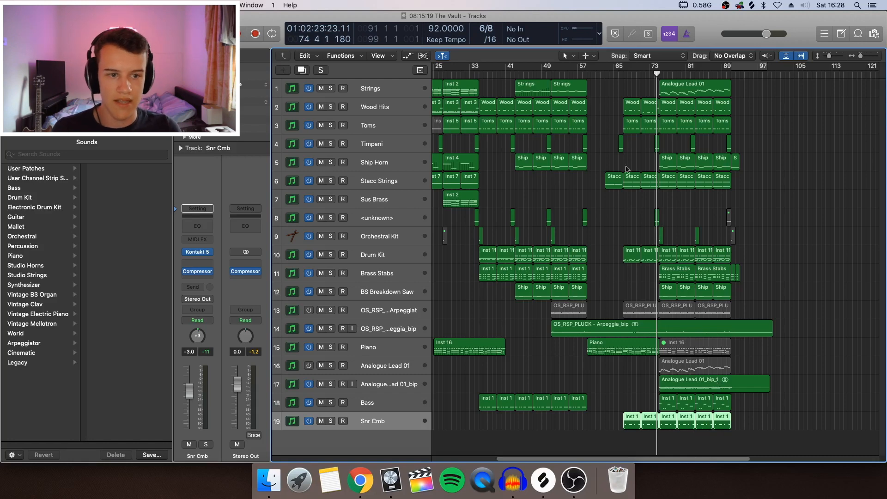
left_click(651, 73)
key("space")
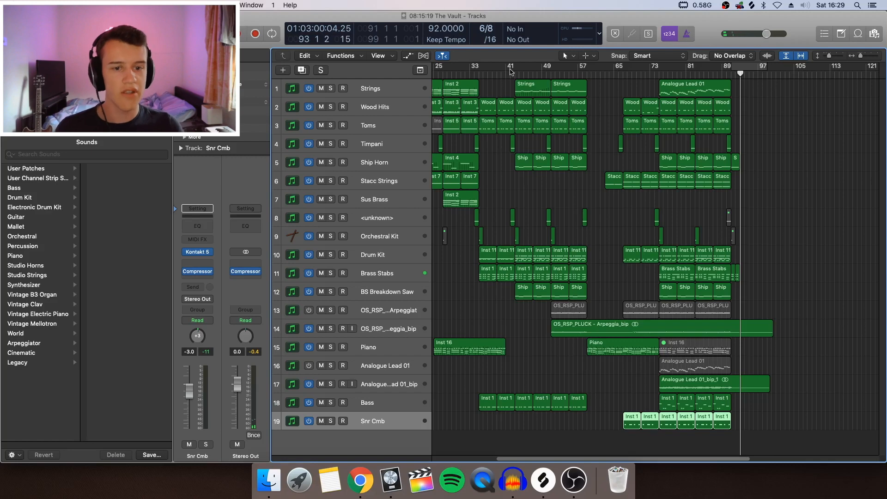
mouse_move(525, 108)
left_mouse_down()
mouse_move(552, 109)
mouse_move(516, 110)
mouse_move(525, 111)
left_mouse_up()
scroll(701, 179, "left", 5)
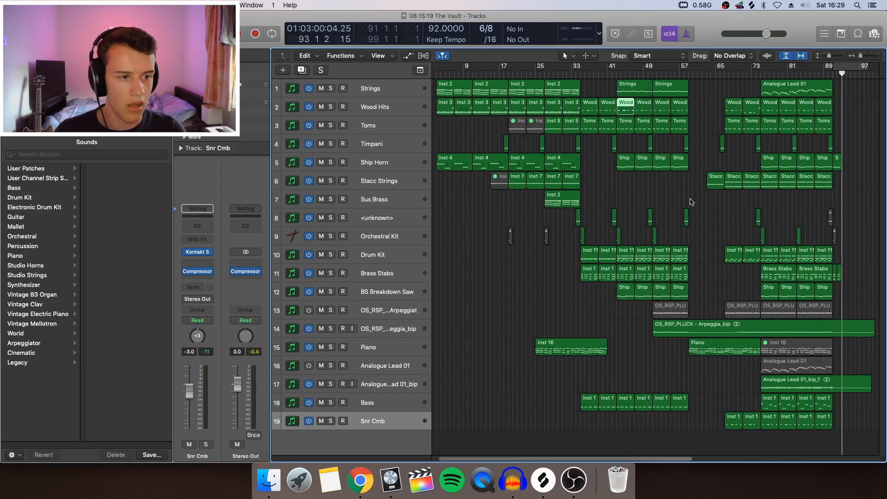
scroll(702, 162, "right", 12)
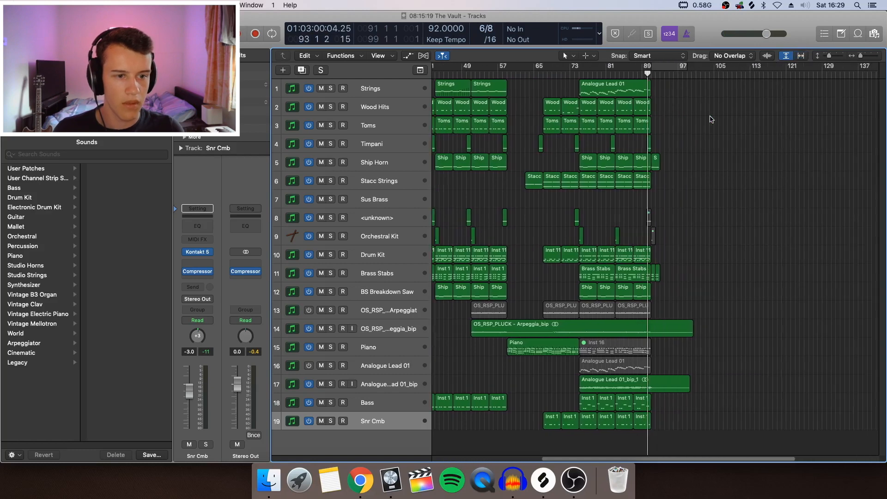
scroll(711, 119, "right", 3)
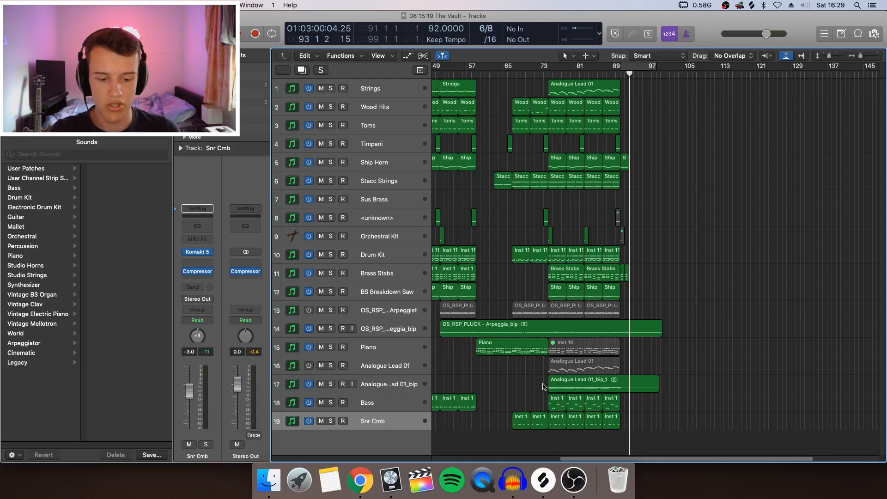
Review the Serum patch on the Analogue Lead 01 instrument track, then close the synth window.
left_click(392, 364)
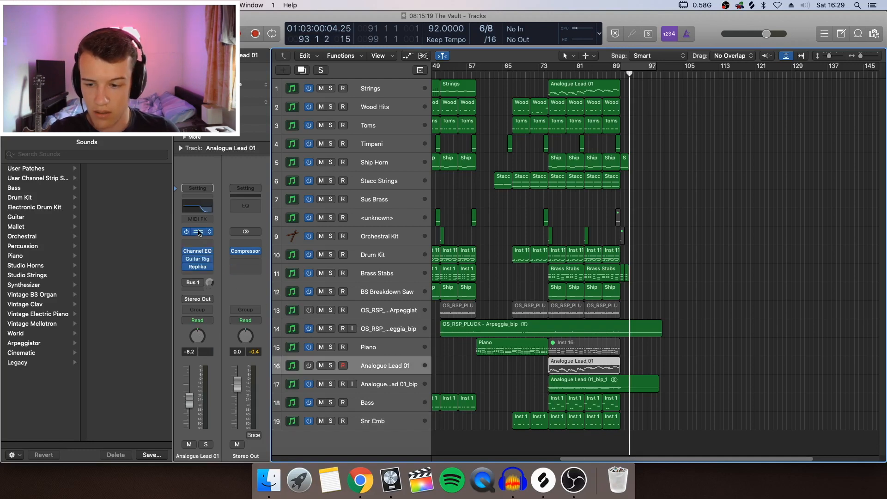
left_click(199, 233)
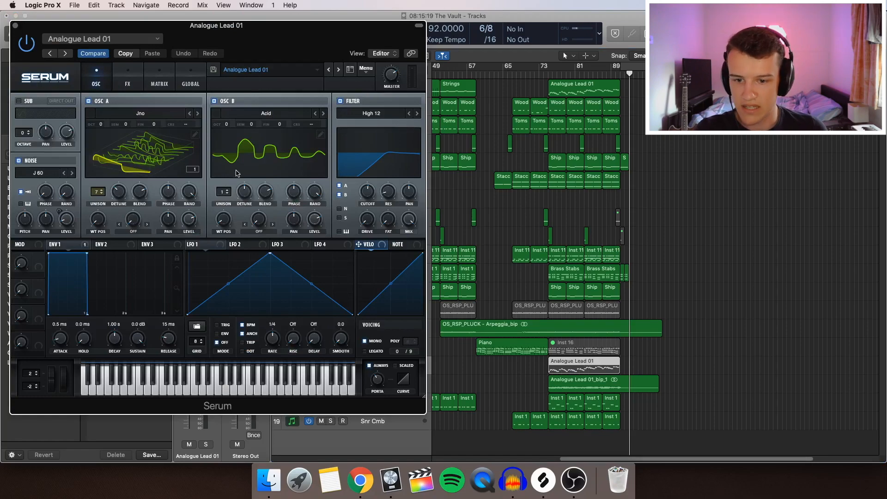
left_click_drag(221, 33, 558, 332)
left_click(350, 324)
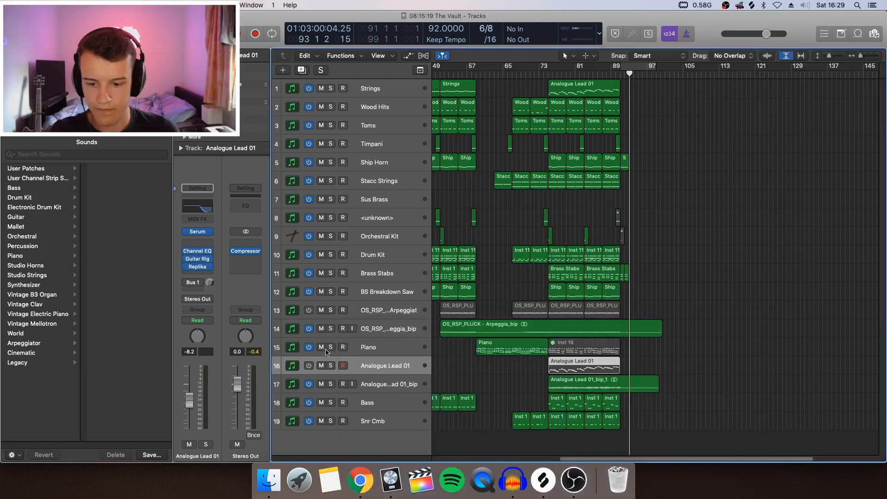
Turn on the Analogue Lead 01 track and audition it soloed from about bar 75, then remove the solo.
left_click(309, 366)
left_click(331, 366)
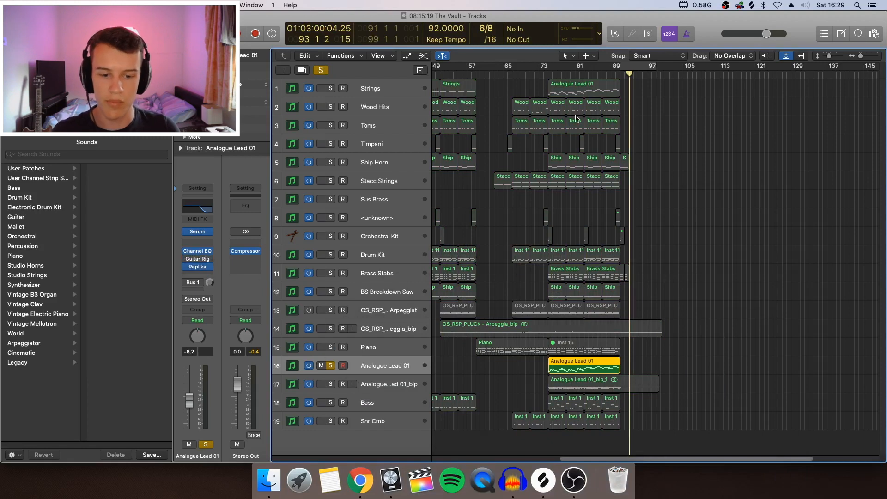
left_click(547, 73)
key("space")
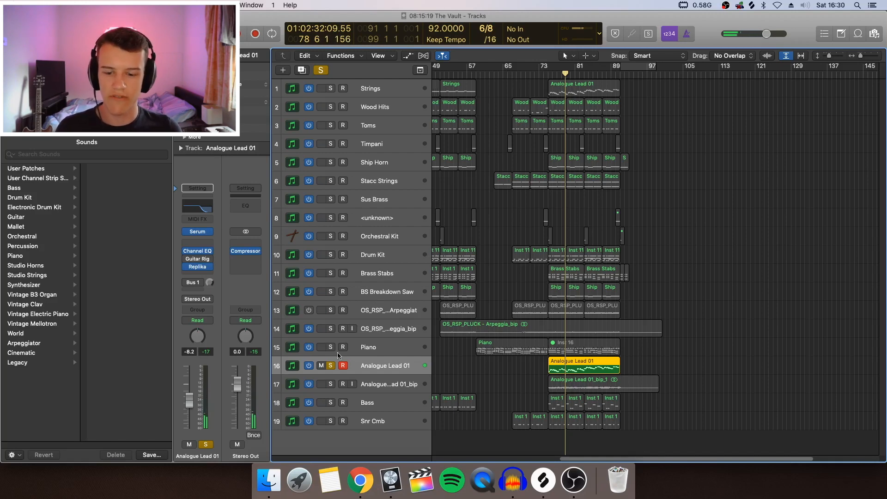
left_click(331, 366)
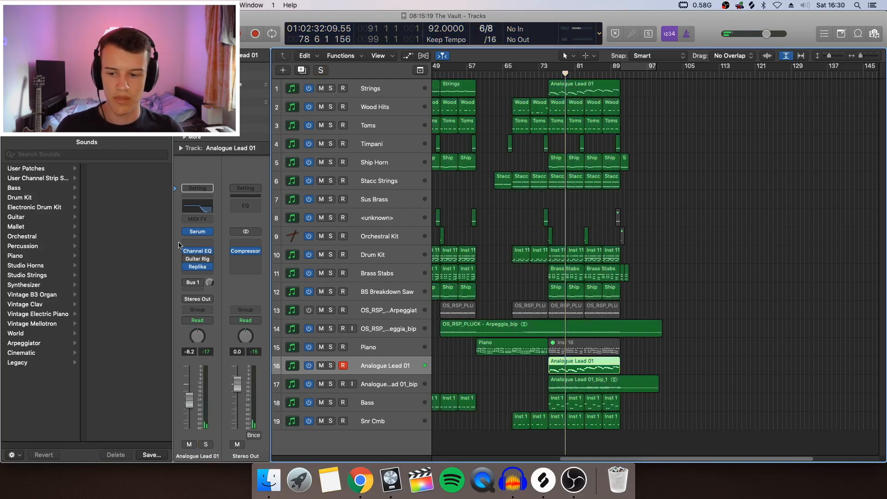
Review the Channel EQ curve and the Replika delay settings in the Analogue Lead 01 effects chain.
left_click(194, 259)
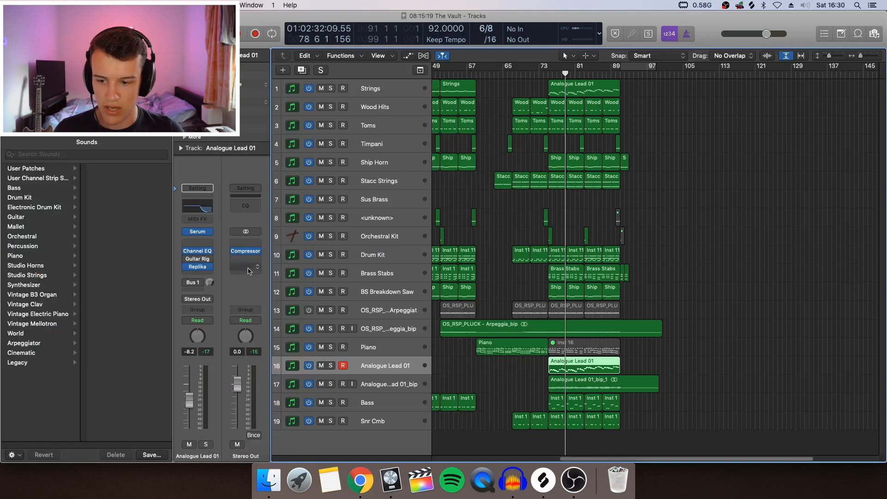
mouse_move(200, 253)
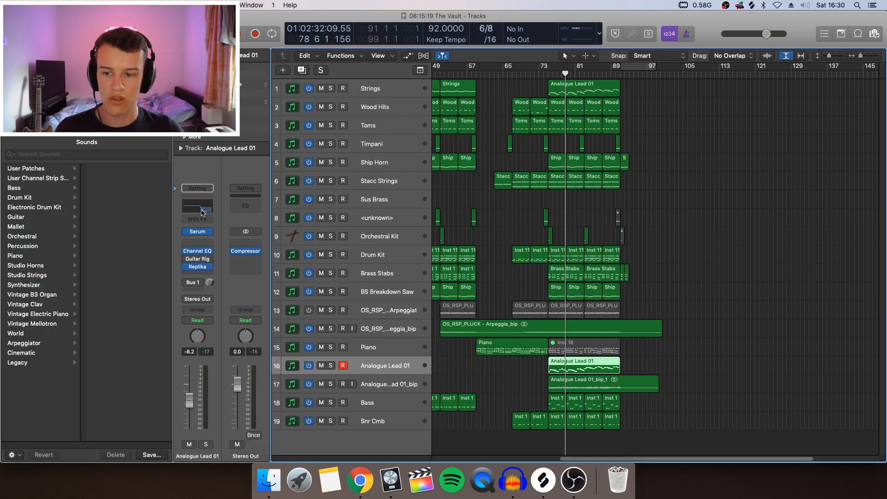
left_click(202, 253)
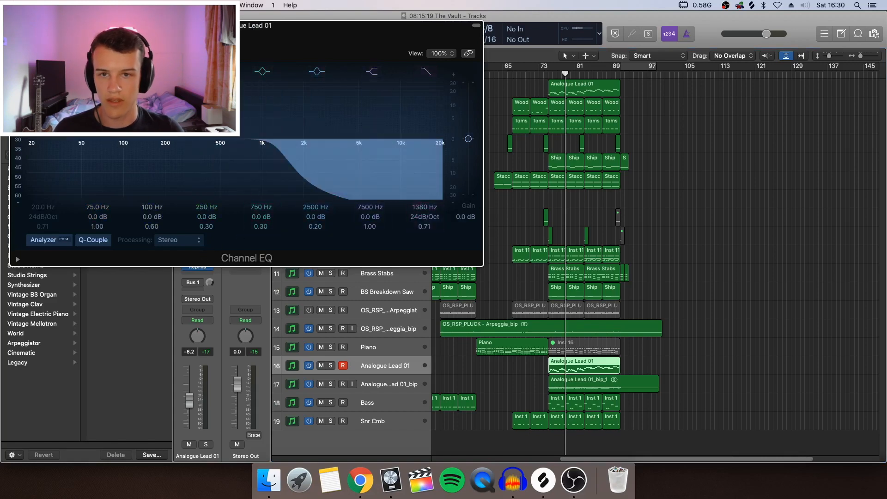
key("super+w")
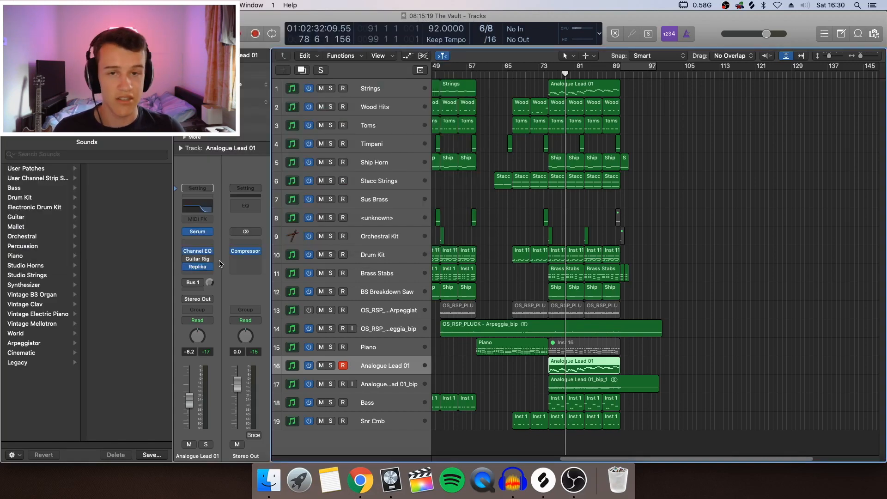
mouse_move(197, 269)
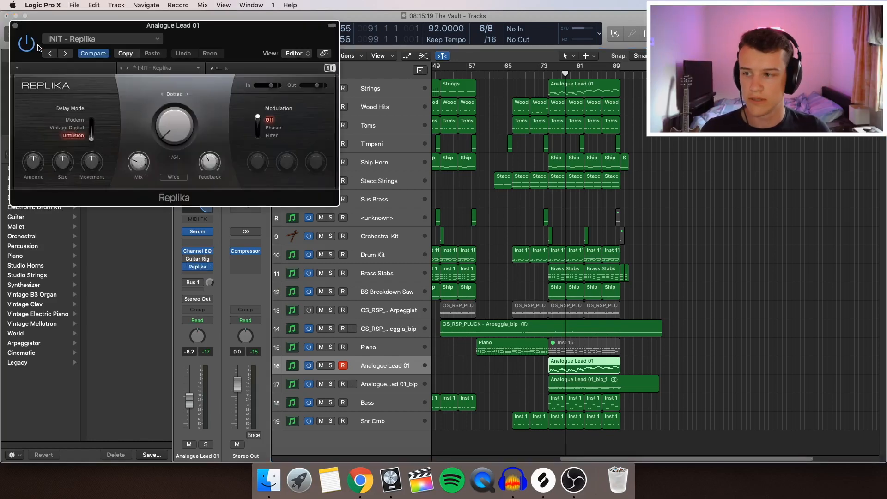
Close the Replika window, switch off the original Analogue Lead 01 track and clear the region selection.
left_click(15, 26)
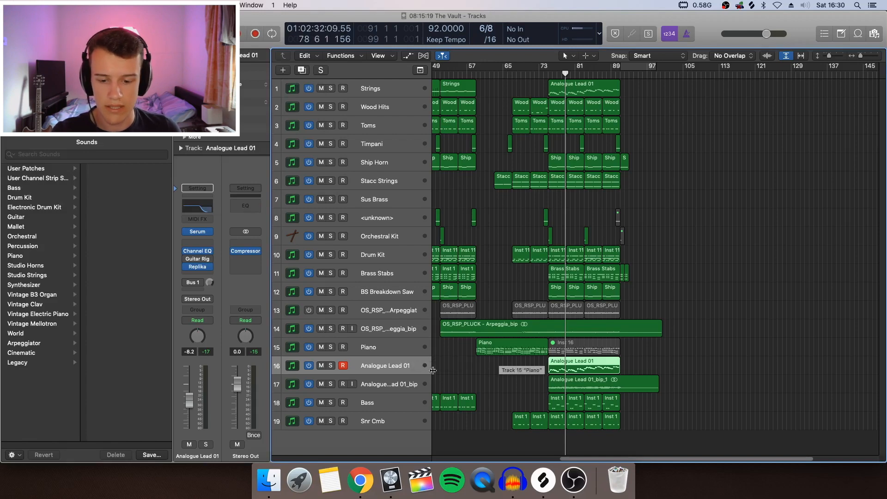
left_click(312, 366)
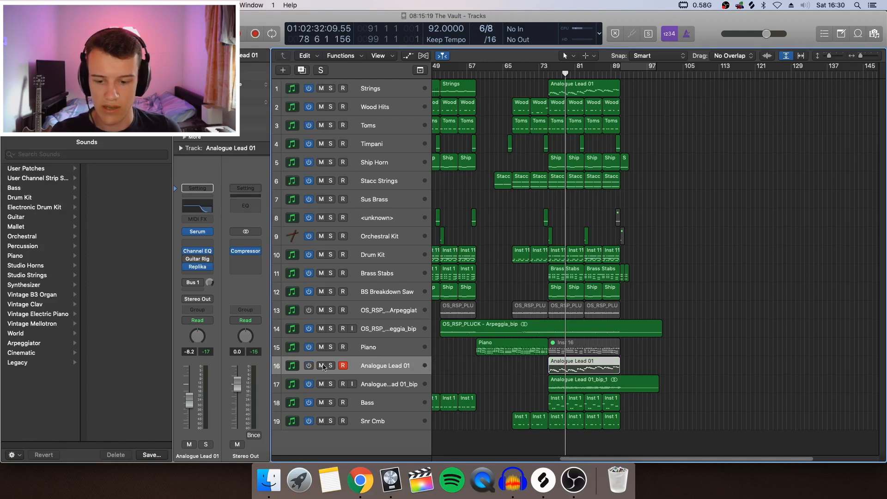
left_click(517, 382)
Audition the bounced Analogue Lead 01_bip track soloed from bar 75, then remove its solo.
left_click(330, 383)
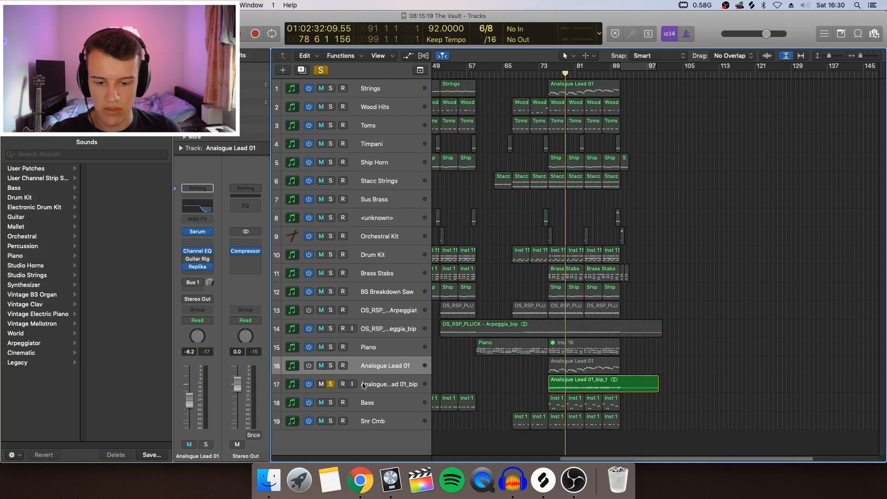
left_click(548, 72)
key("space")
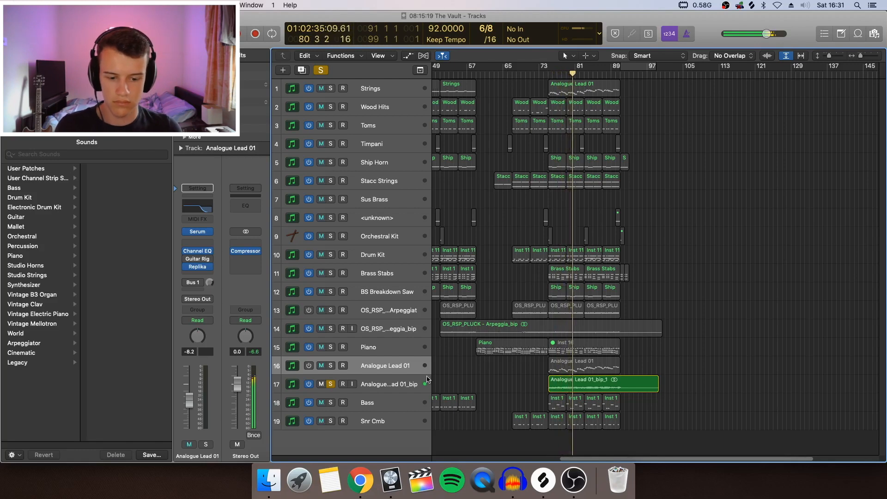
left_click(330, 384)
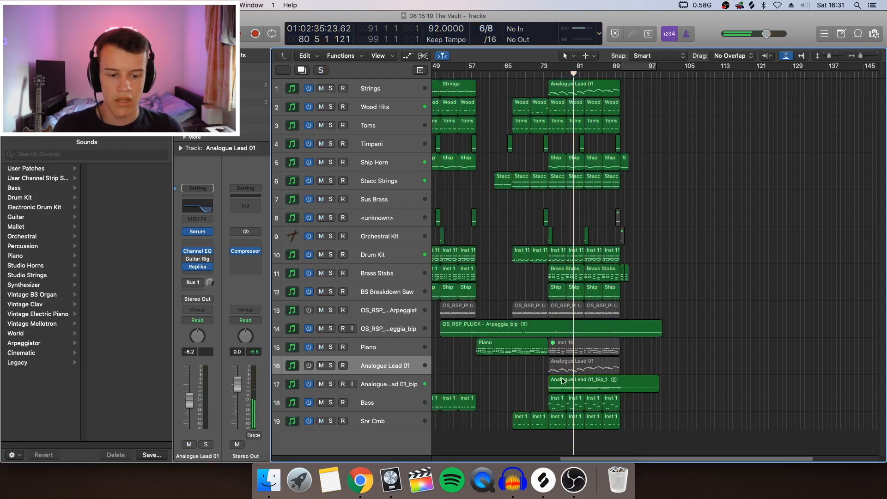
Solo the bounced Analogue Lead 01_bip track and play it from bar 82.
left_click(595, 387)
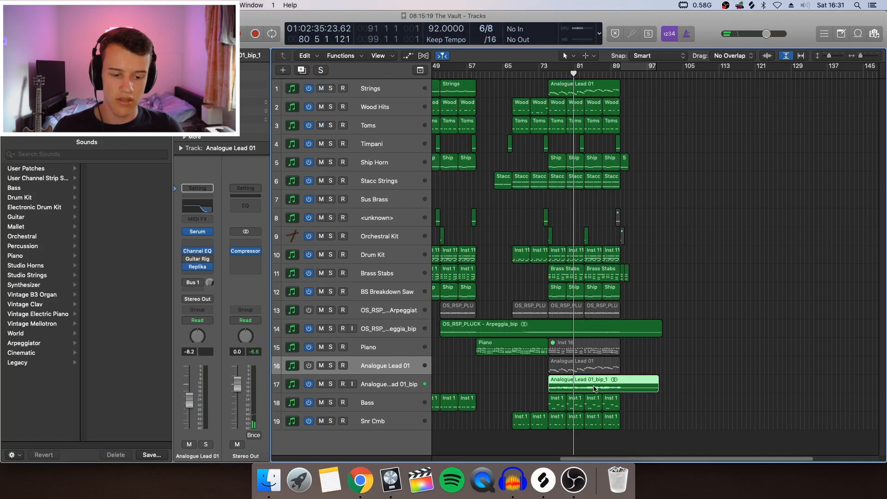
left_click(581, 74)
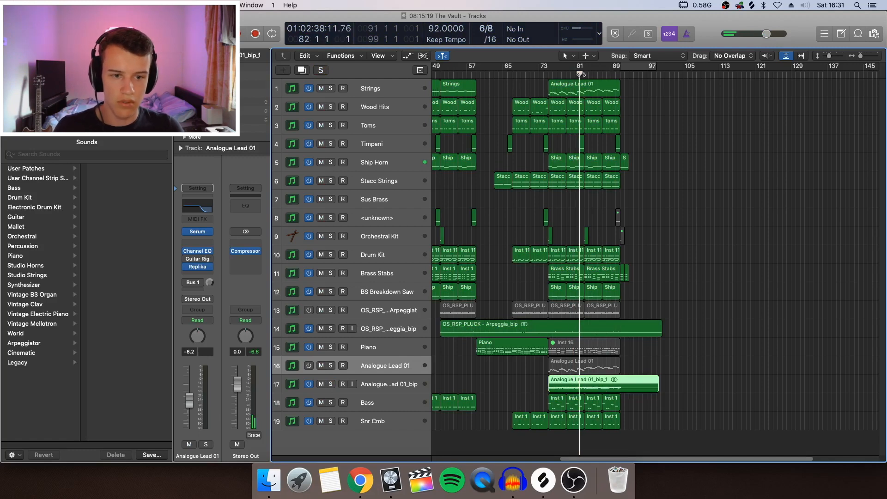
left_click(330, 384)
key("space")
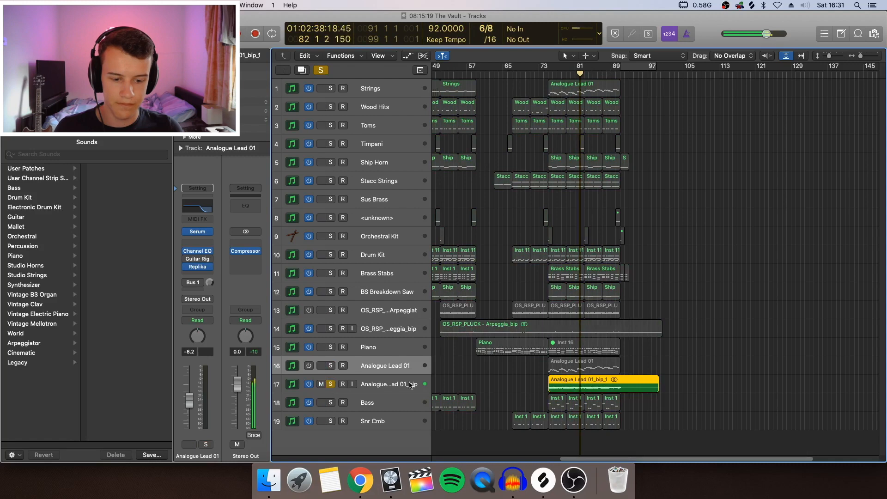
Examine the Analogue Lead 01 region's notes in the Piano Roll during playback, then close the editor and unsolo the bounced lead track.
double_click(581, 370)
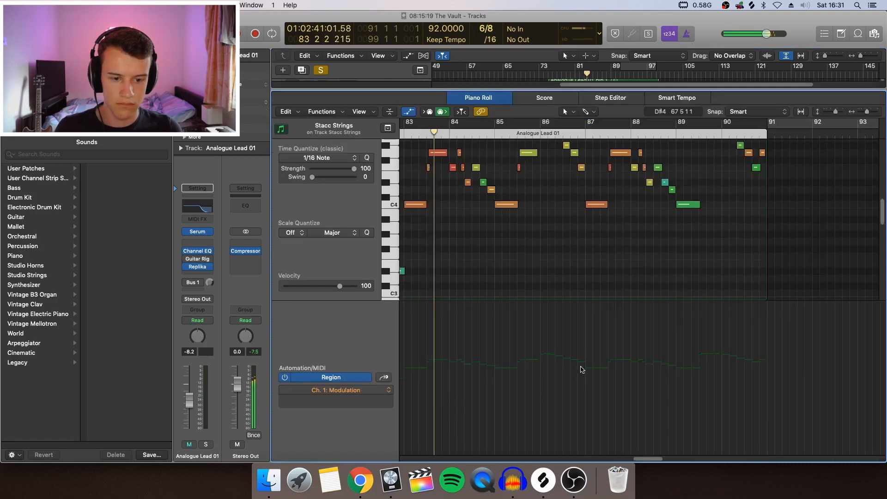
scroll(471, 220, "up", 2)
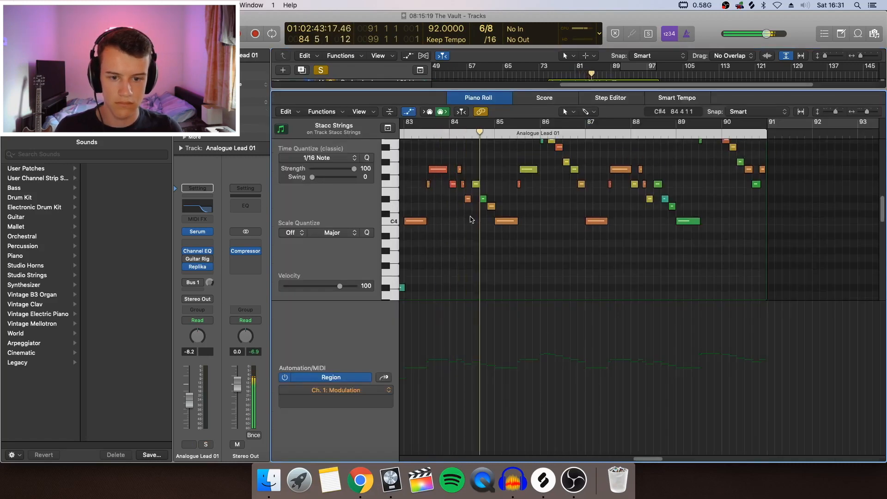
scroll(470, 221, "up", 6)
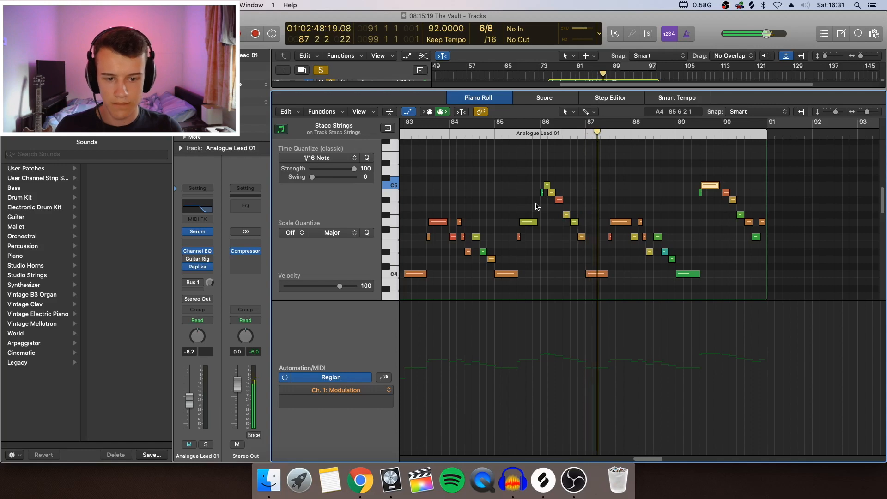
key("e")
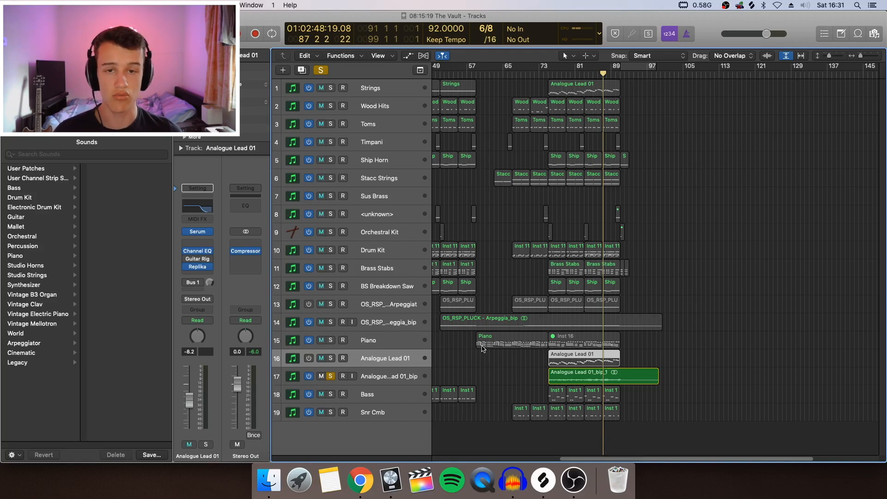
left_click(330, 376)
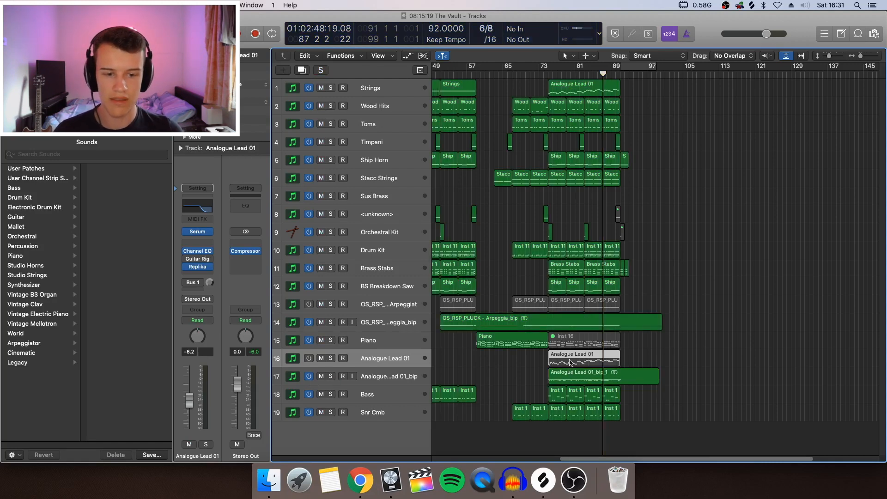
Solo the Strings track and play its Analogue Lead 01 region from bar 84.
left_click(331, 88)
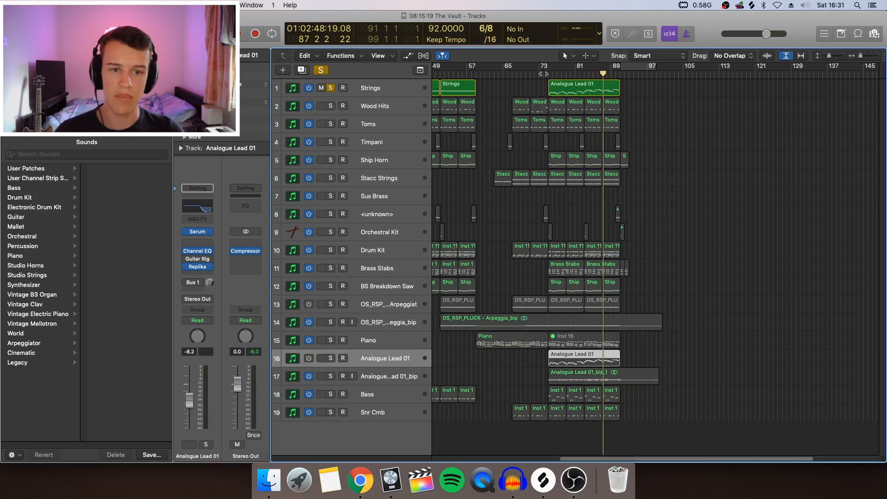
left_click(589, 74)
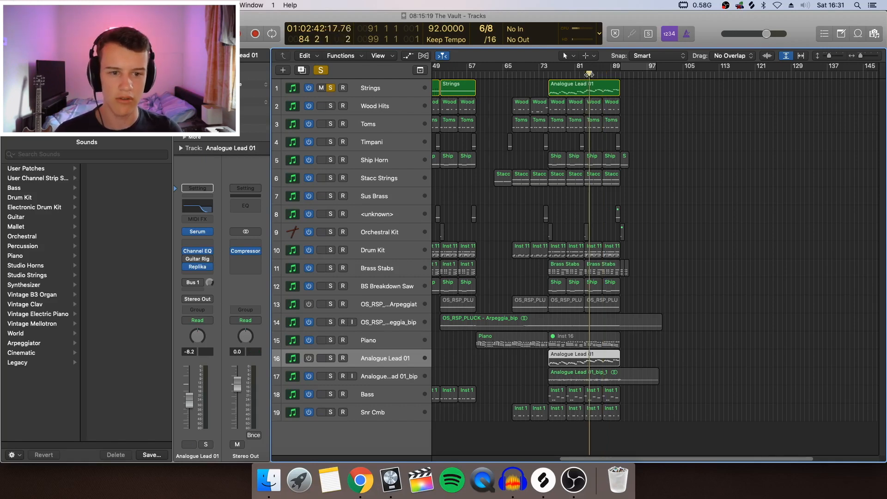
key("space")
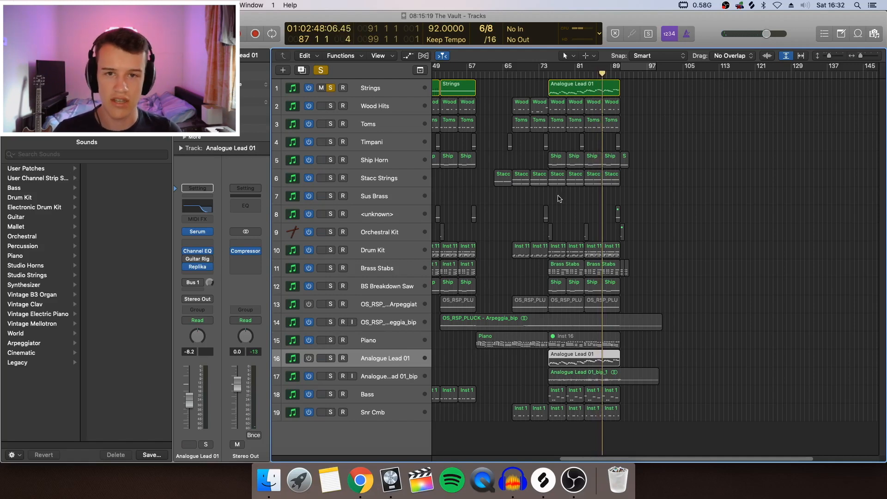
Audition the Strings together with the soloed Analogue Lead 01_bip bounce from about bar 83, then clear all solos.
key("s")
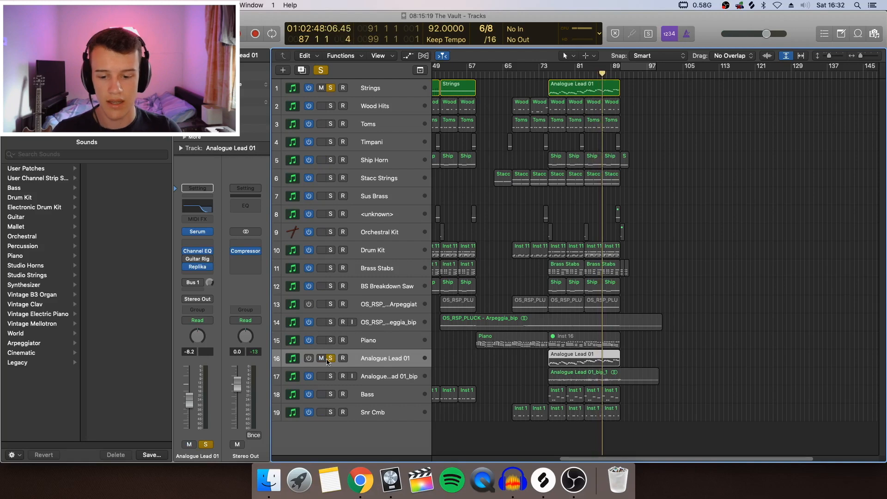
left_click(330, 358)
left_click(331, 376)
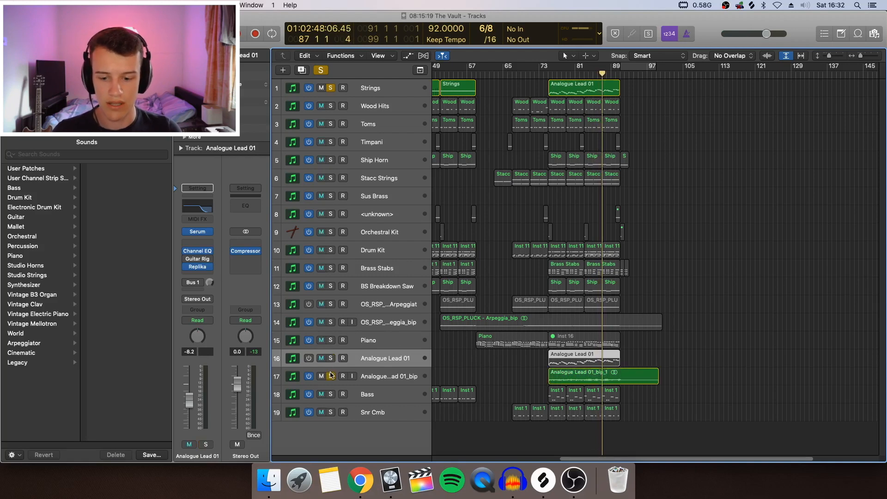
left_click(587, 73)
key("space")
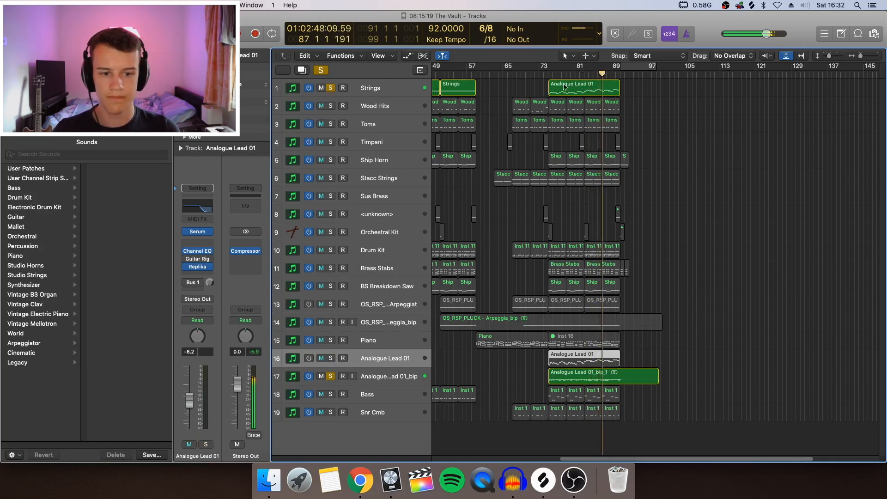
left_click(331, 87)
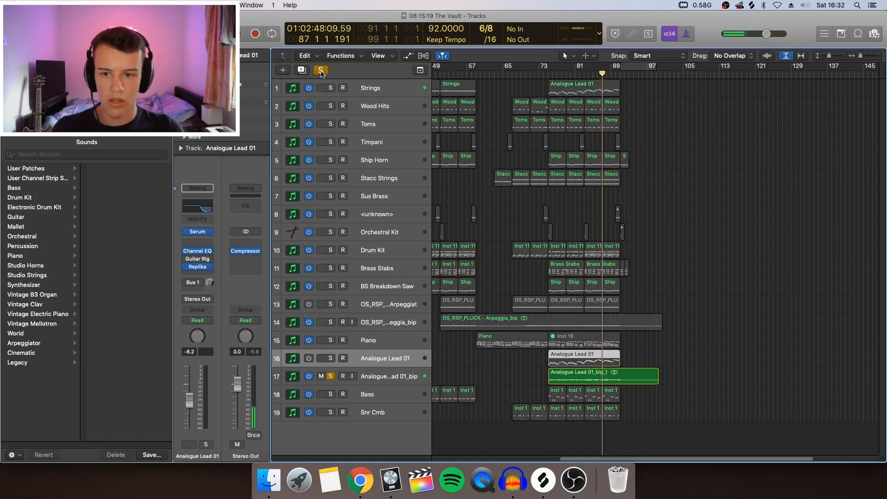
left_click(321, 70)
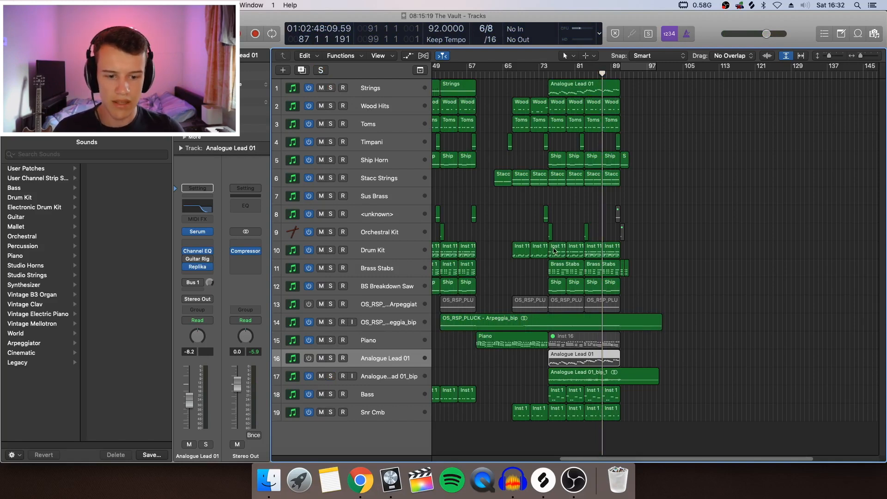
Examine the MIDI notes of the two Drum Kit regions at bars 75 to 83 in the Piano Roll, then close it.
left_click_drag(560, 235, 573, 256)
double_click(573, 255)
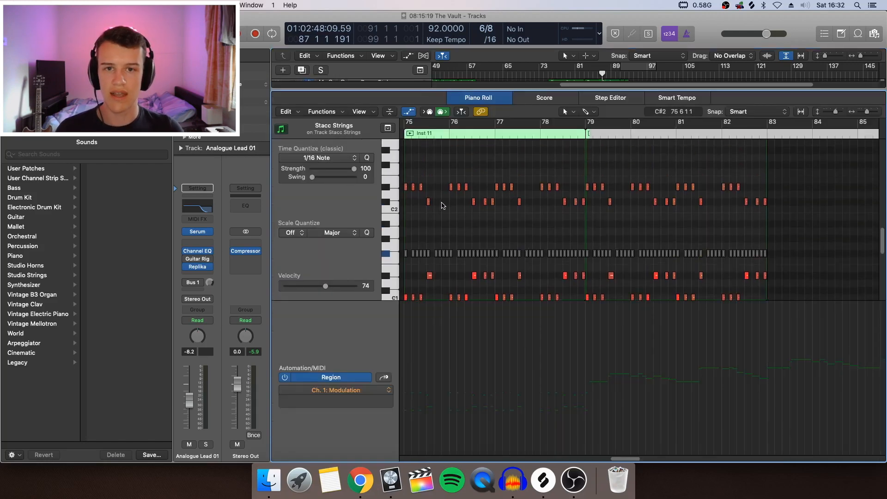
scroll(441, 204, "down", 3)
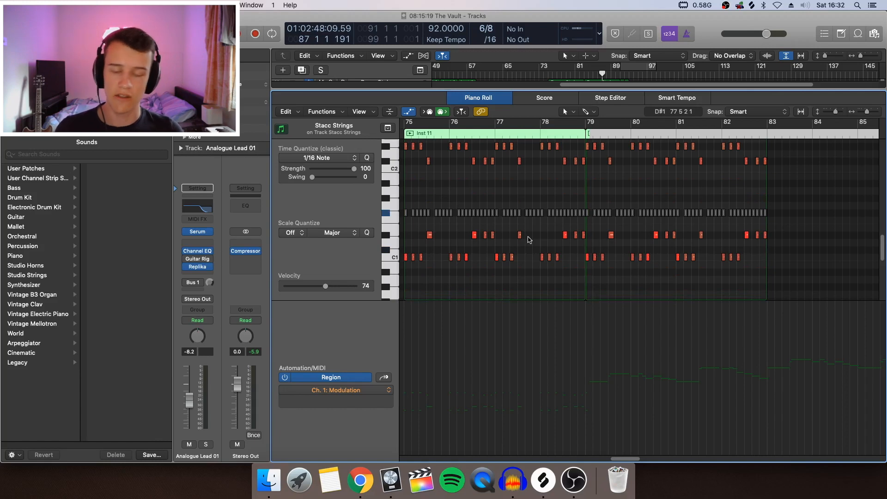
key("p")
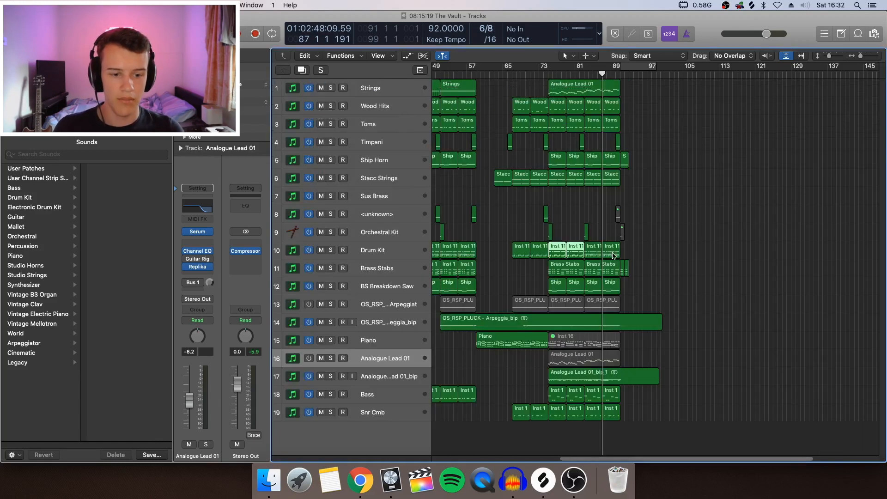
Review the MIDI notes of the Drum Kit regions from bar 83 onward in the Piano Roll, then close it and deselect the regions.
key("p")
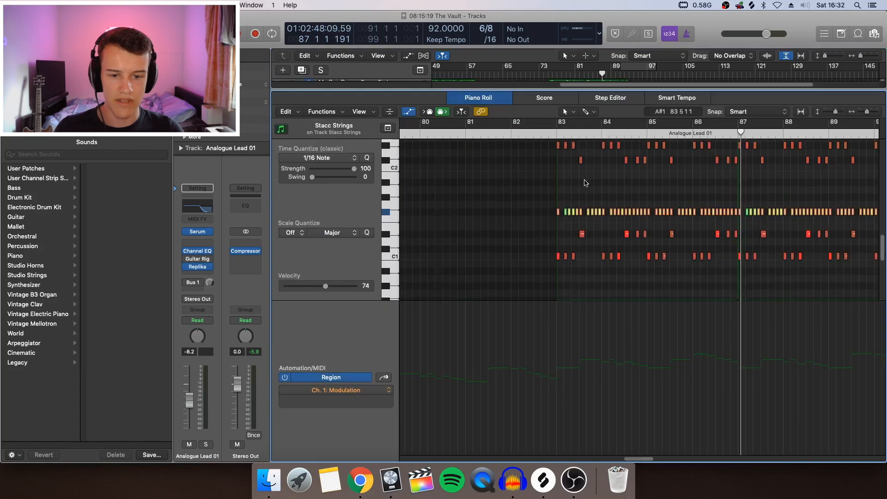
scroll(794, 211, "right", 5)
key("p")
left_click(775, 213)
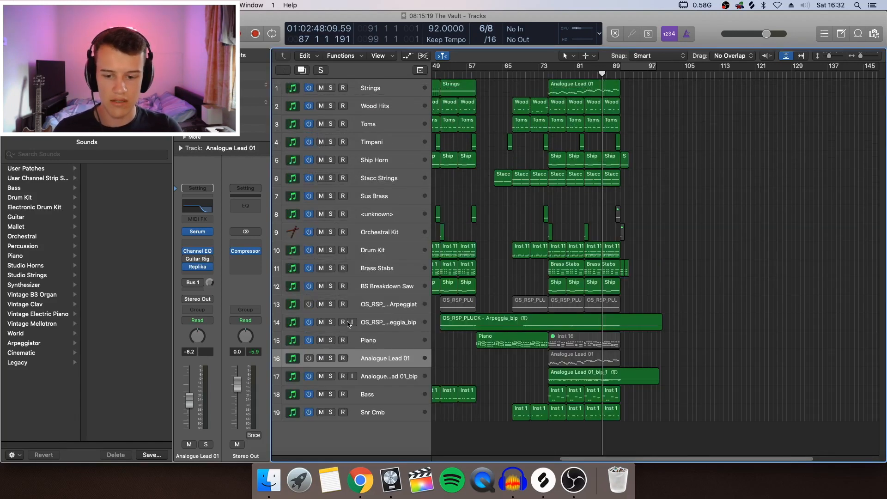
Audition the bounced OS_RSP_PLUCK - Arpeggia_bip track soloed from bar 75, then remove its solo.
left_click(330, 322)
left_click(549, 73)
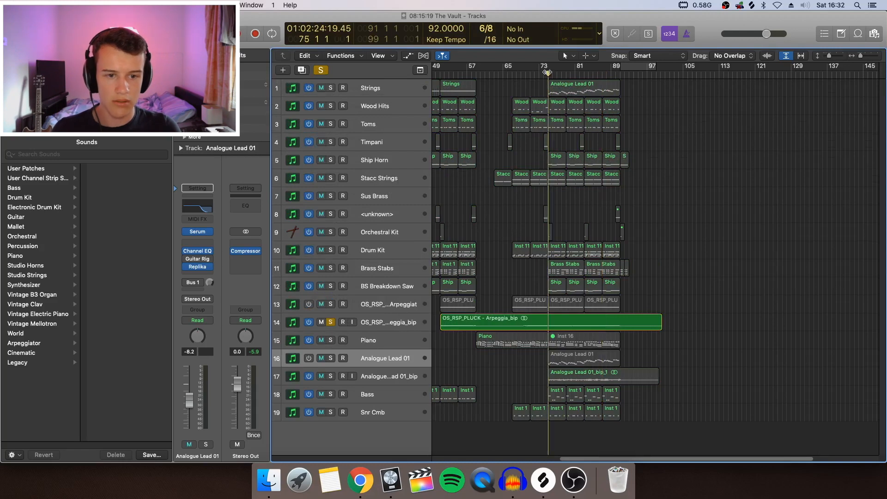
key("space")
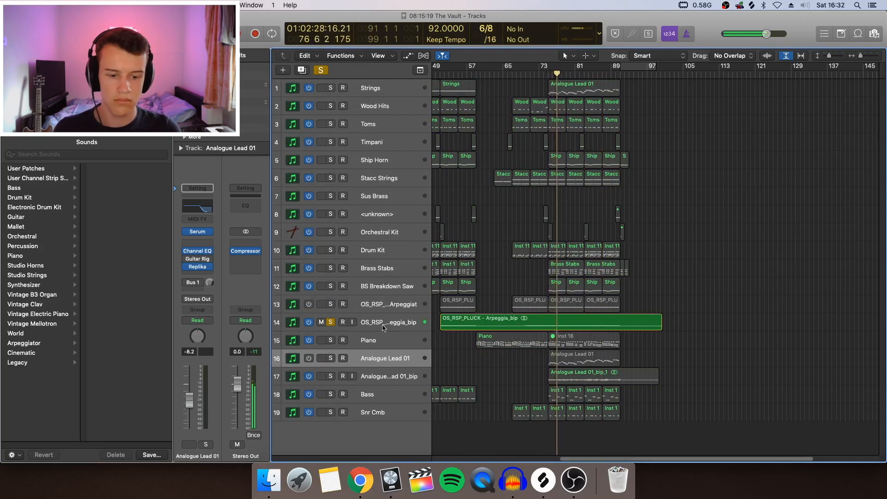
key("space")
left_click(331, 322)
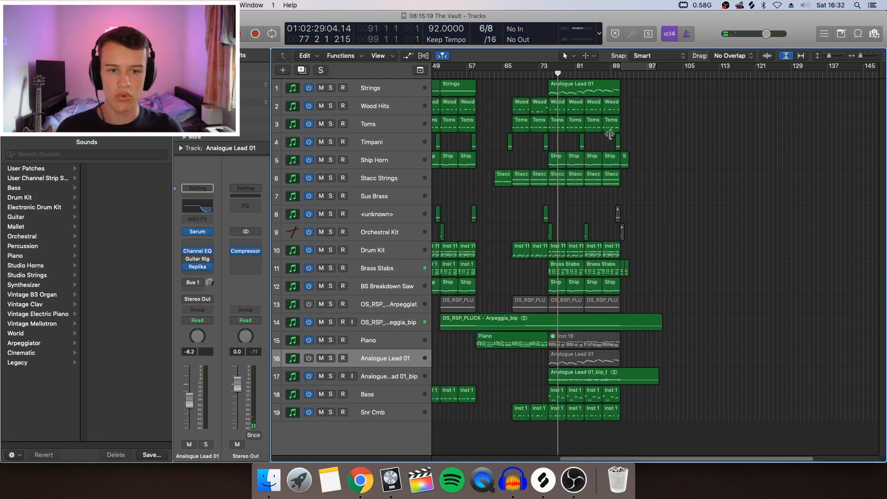
Highlight the Wood Hits and Toms regions at bars 67 to 75 and the Snr Cmb regions from bar 75, then clear the selection.
left_click_drag(519, 90, 535, 143)
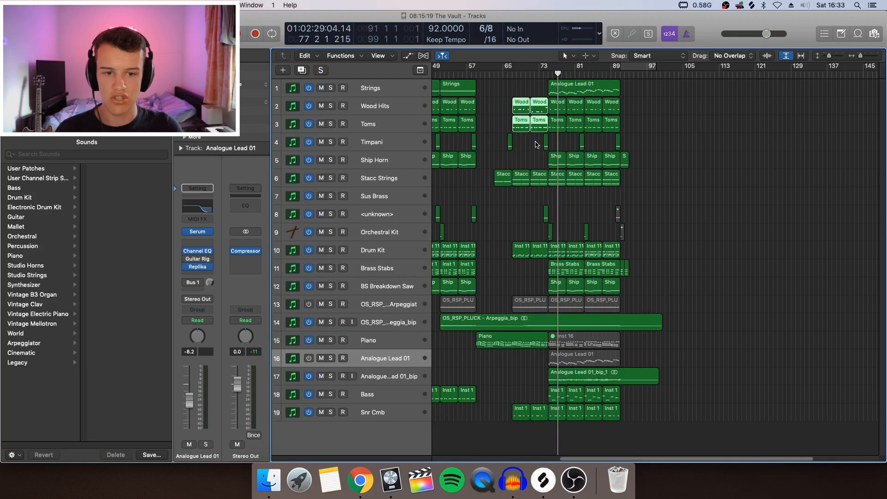
left_click(535, 144)
left_click_drag(555, 434, 622, 406)
left_click(655, 411)
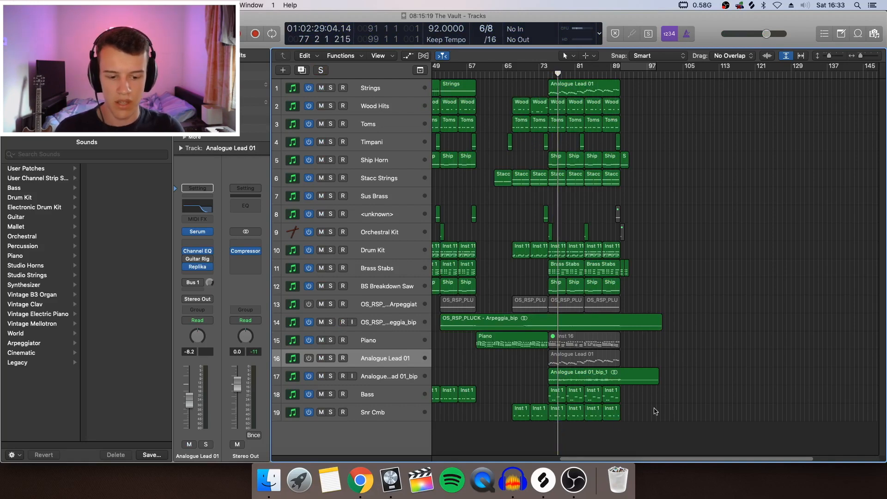
Select the BS Breakdown Saw track with all its regions.
scroll(468, 203, "left", 5)
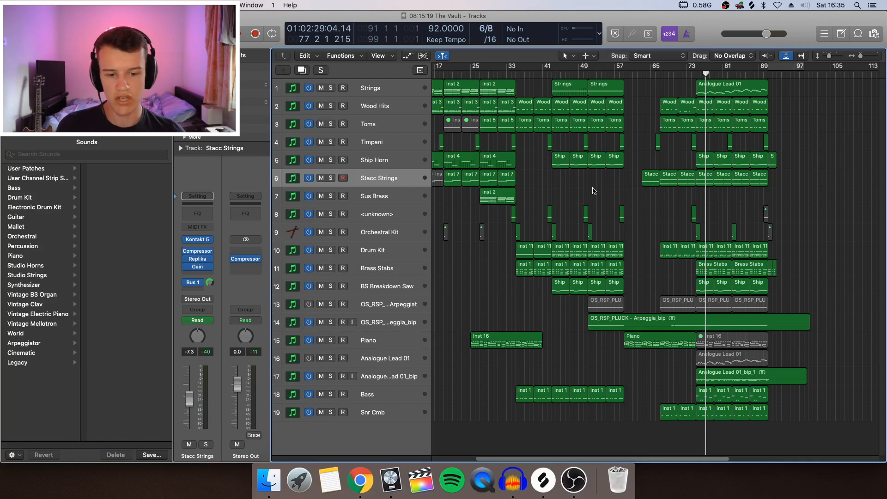
left_click(390, 288)
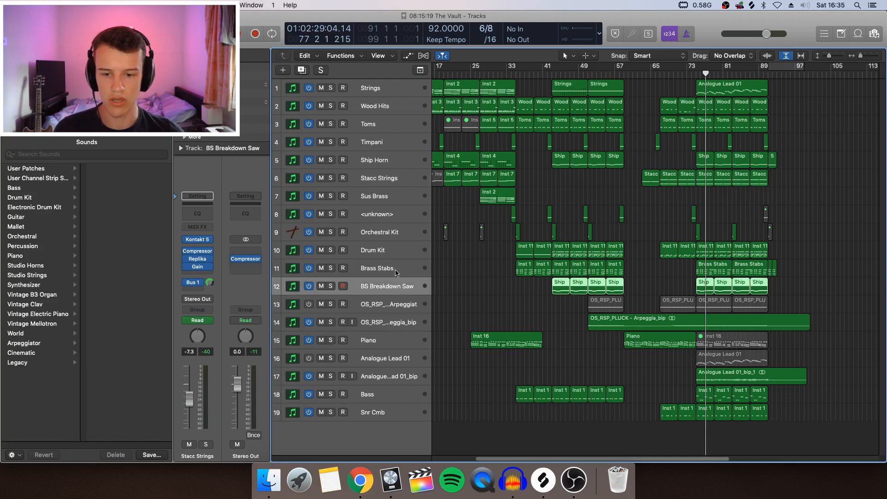